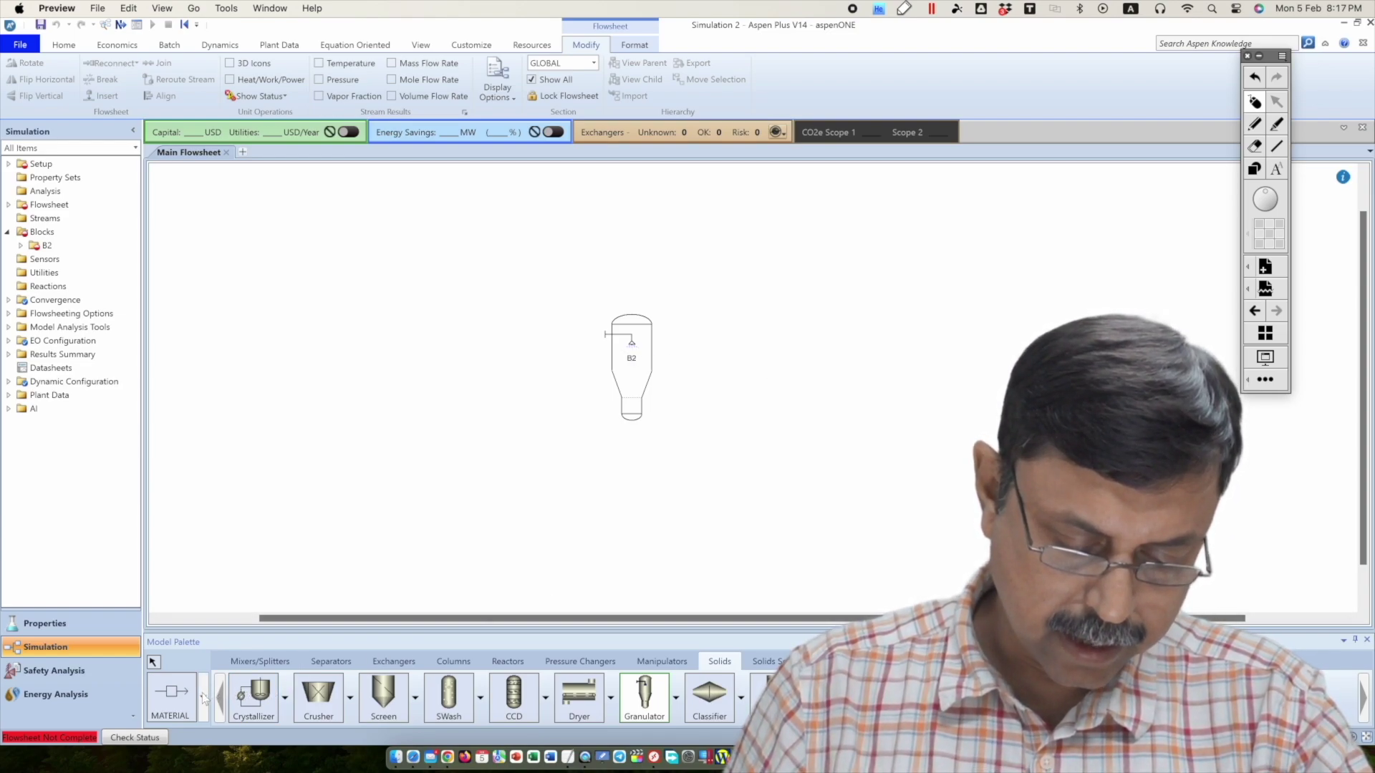
# Draw a material feed stream into the granulator's side inlet and a material product stream from its outlet.
pyautogui.click(173, 704)
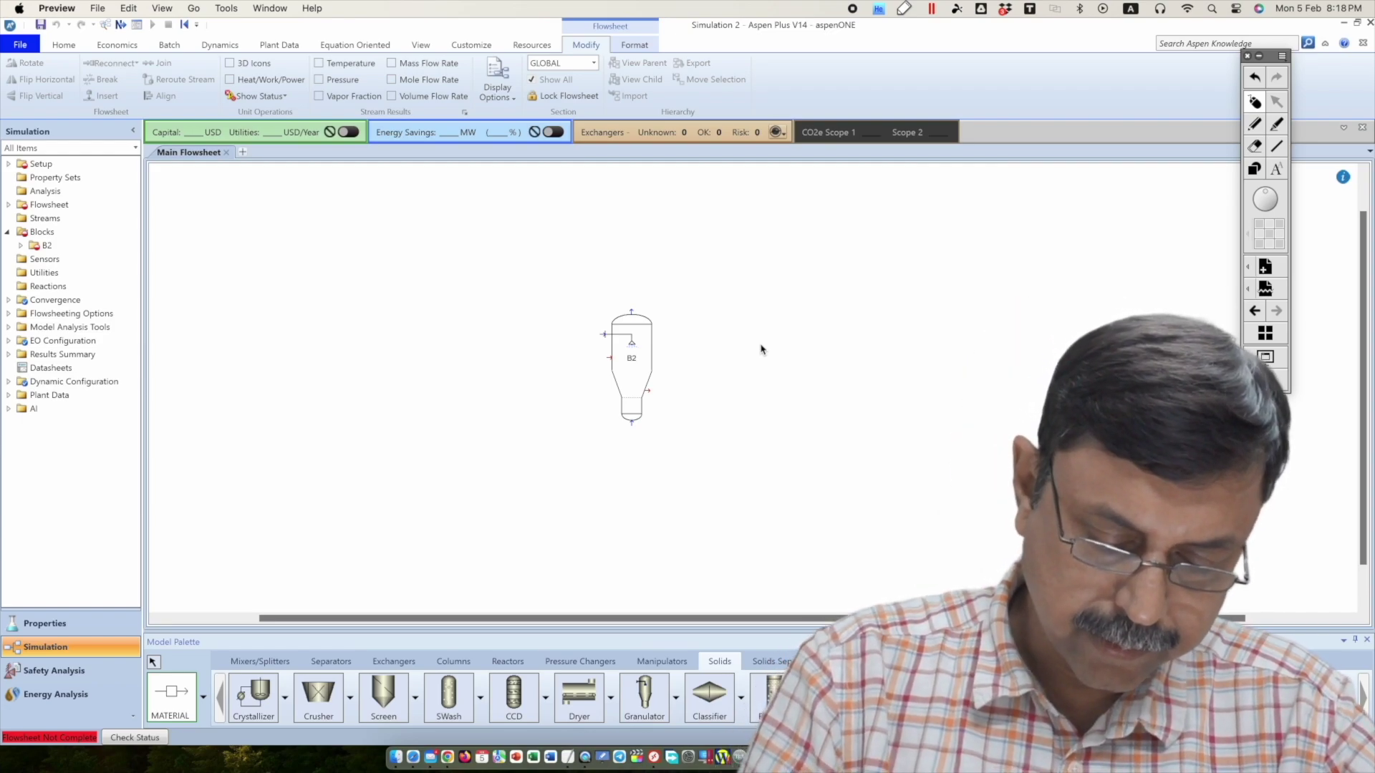
pyautogui.click(609, 366)
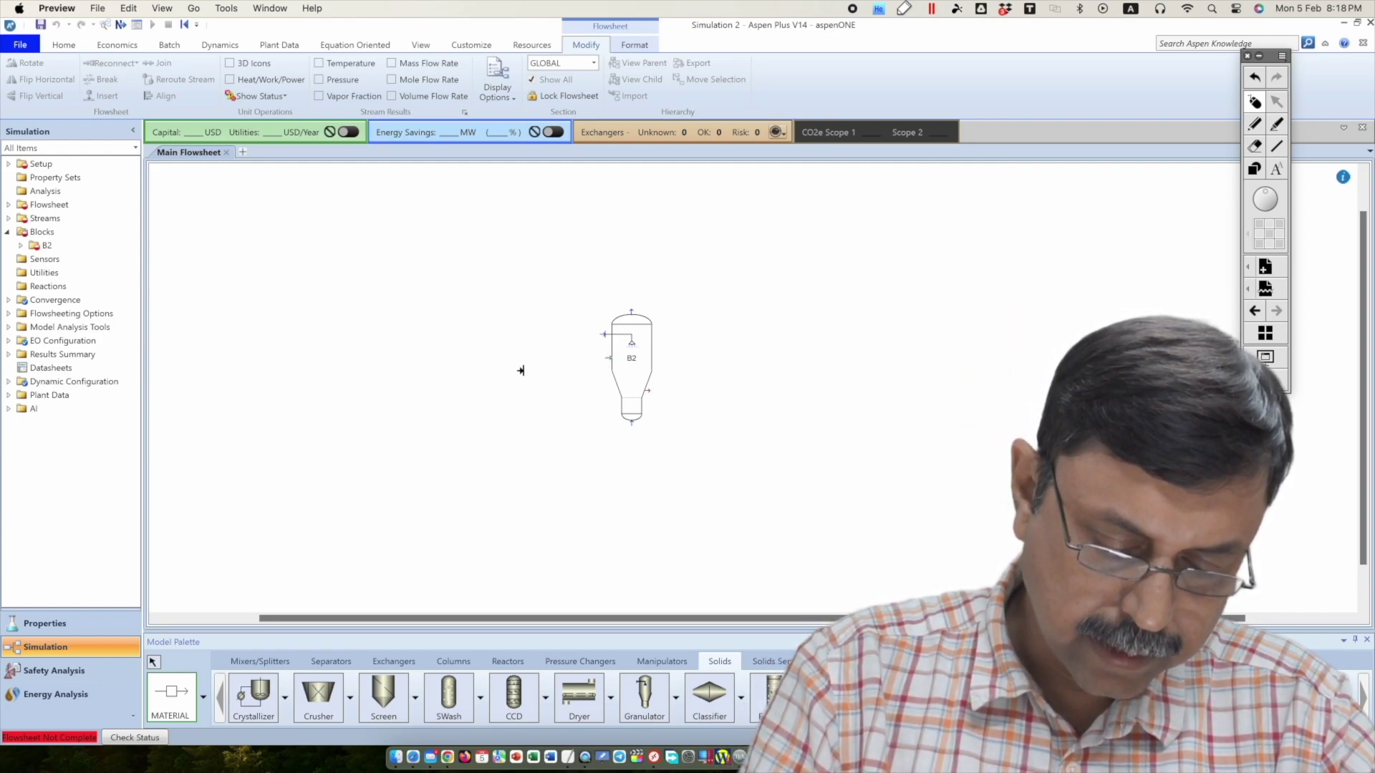
pyautogui.click(522, 367)
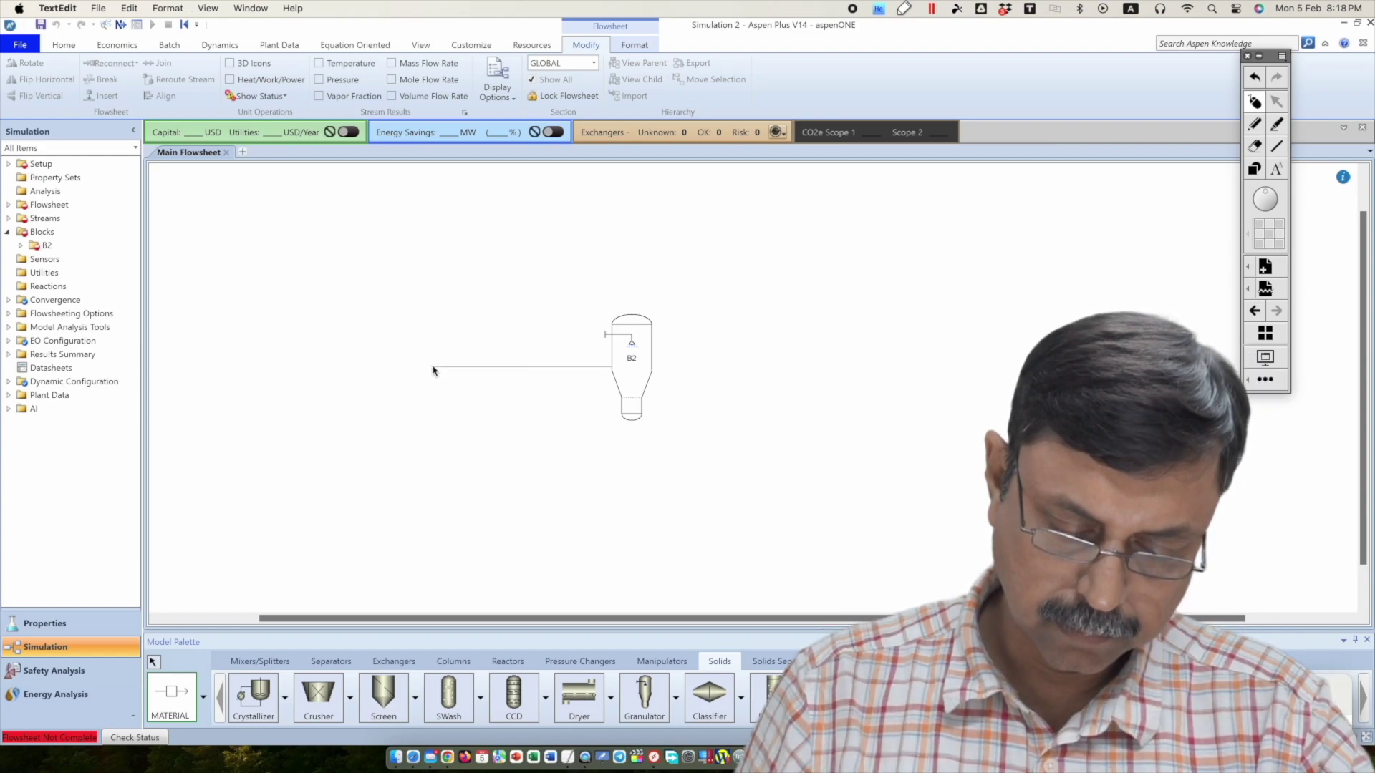
pyautogui.click(433, 366)
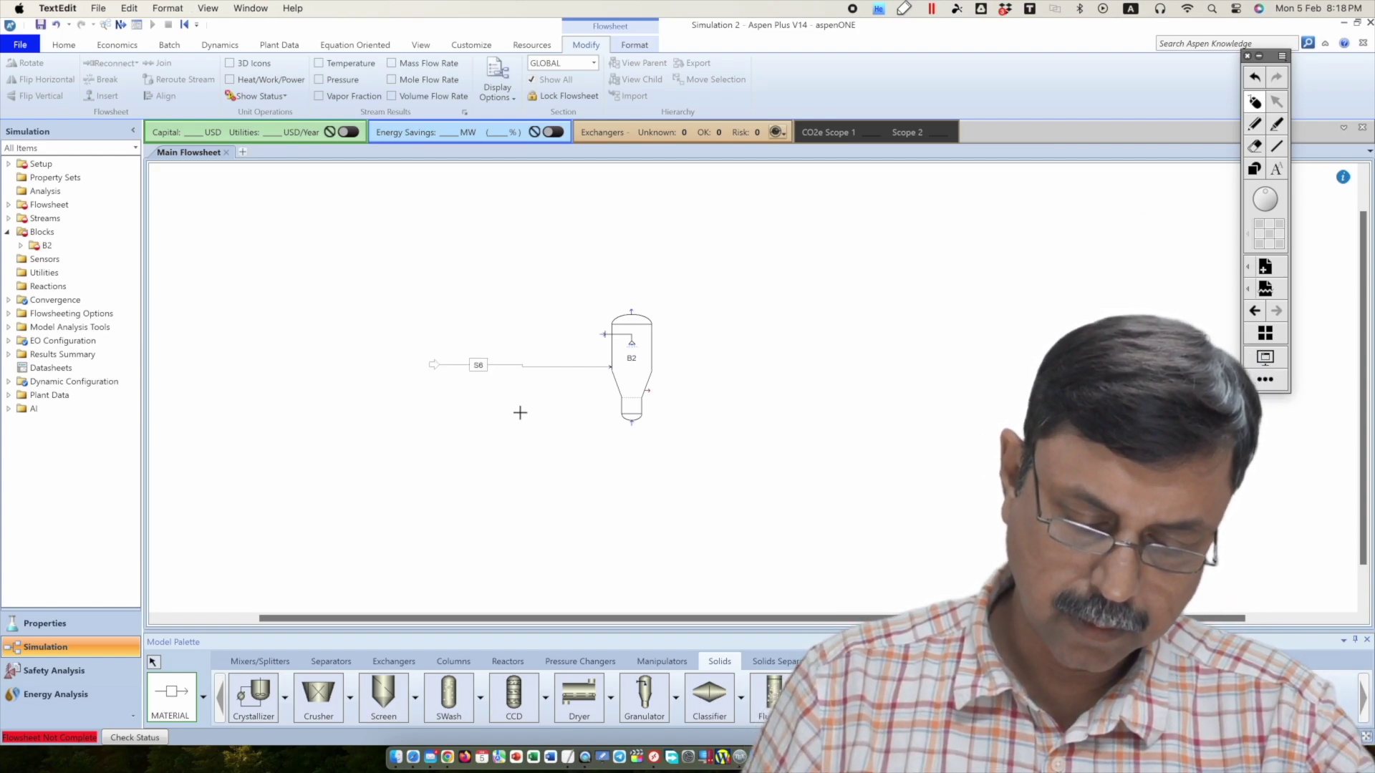
pyautogui.click(646, 391)
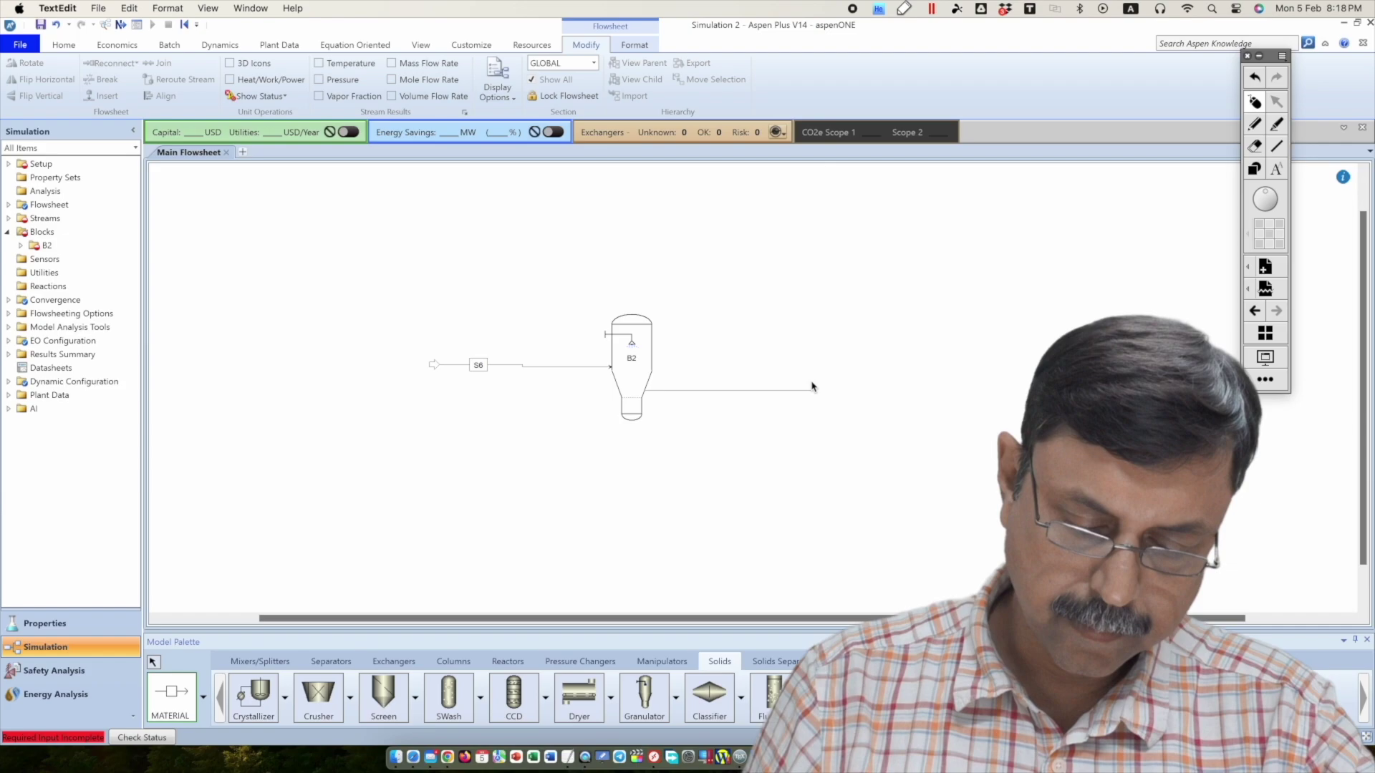
pyautogui.click(806, 389)
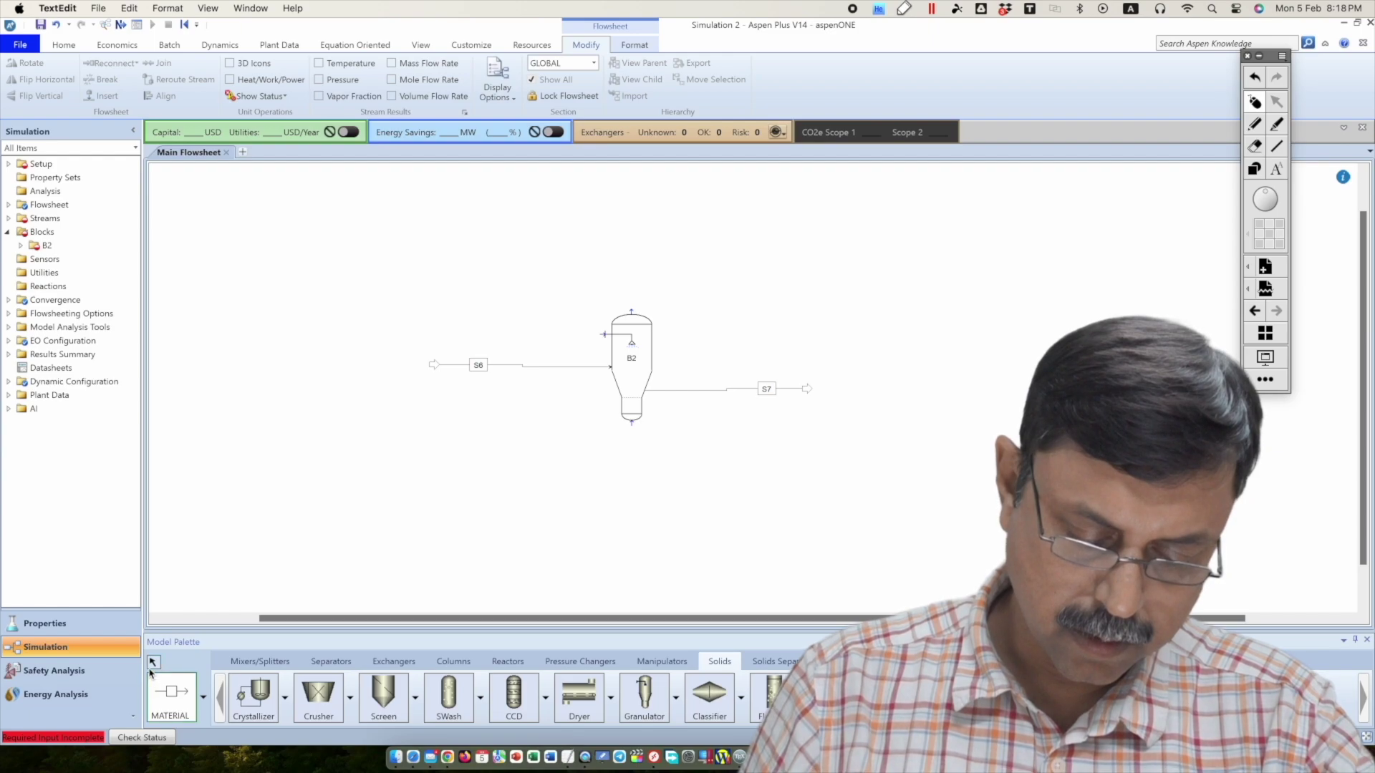
pyautogui.click(152, 663)
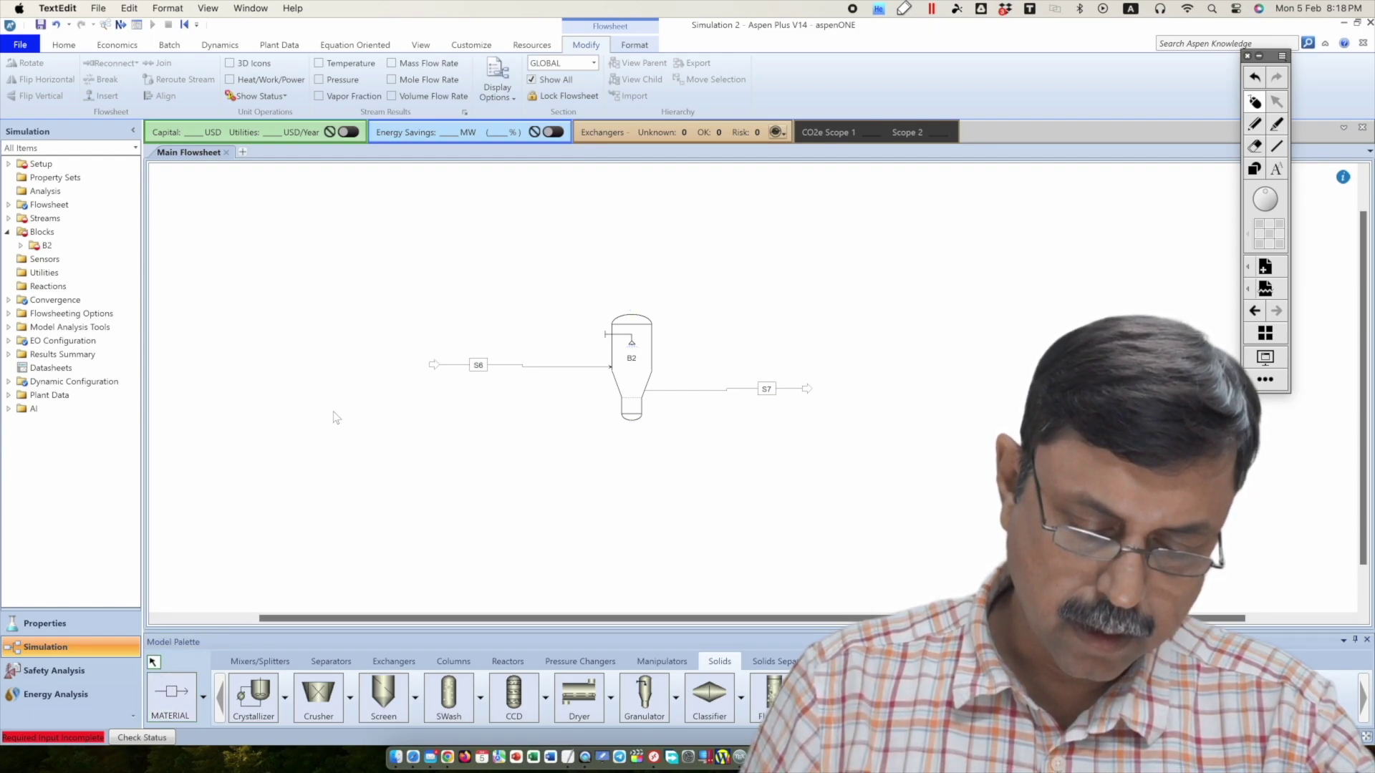
# Rename the granulator's feed stream SEEDS and its product stream WETGRAIN.
pyautogui.click(477, 366)
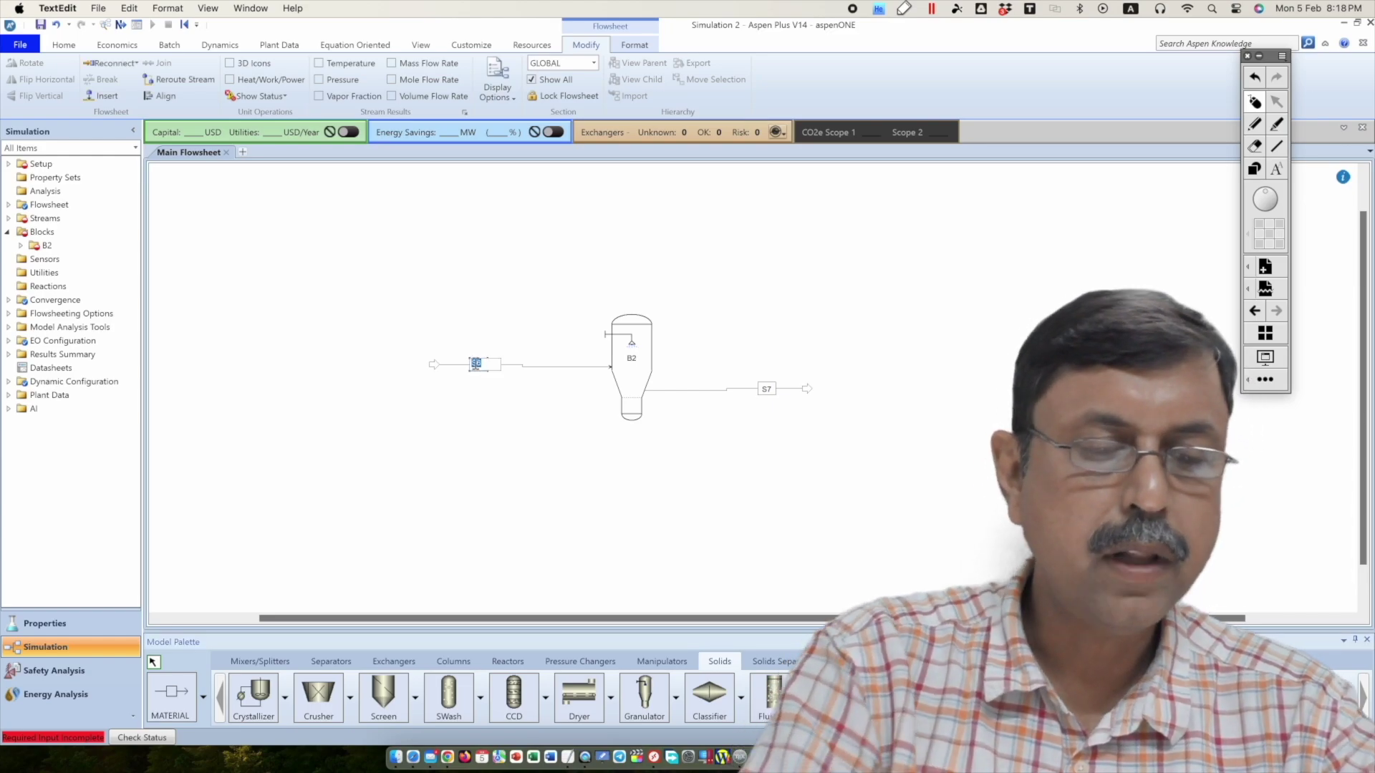
pyautogui.write('SEEDS')
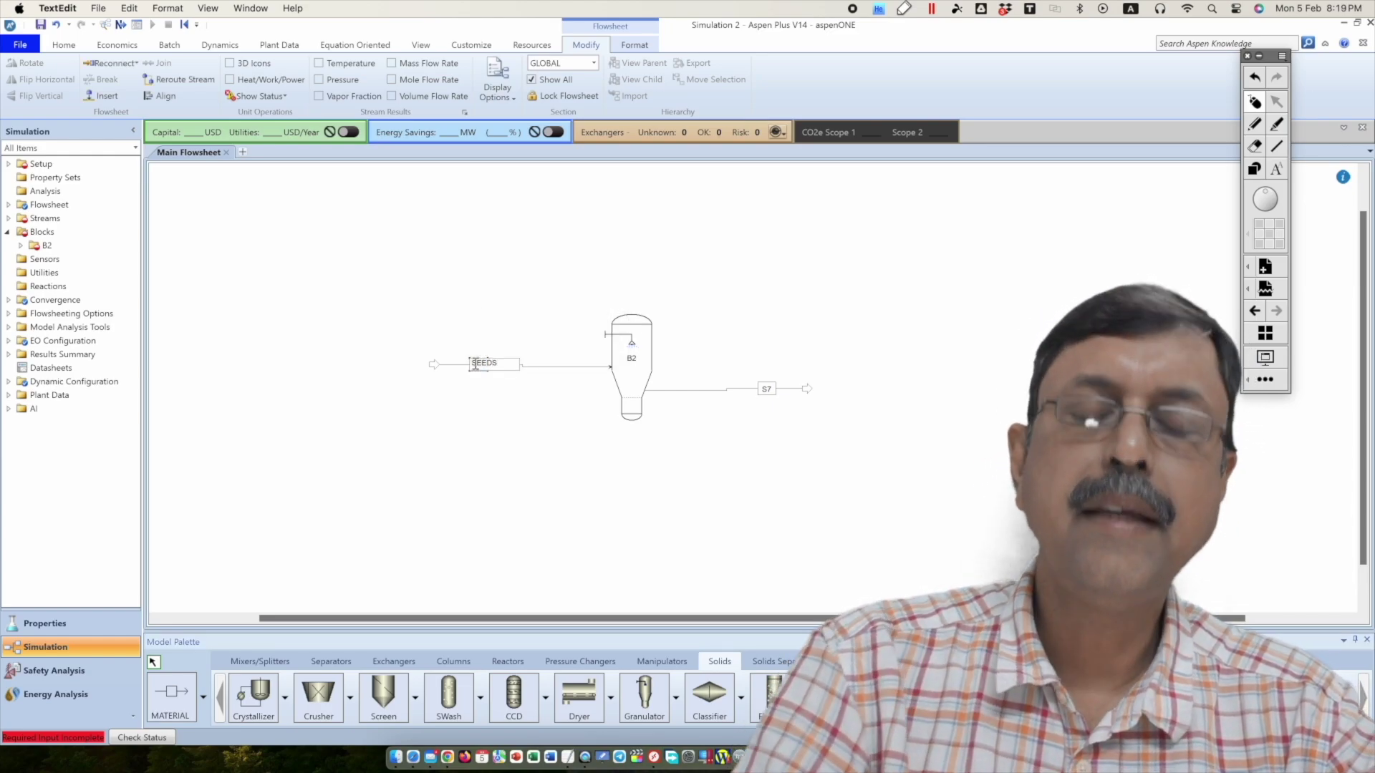
pyautogui.press('Return')
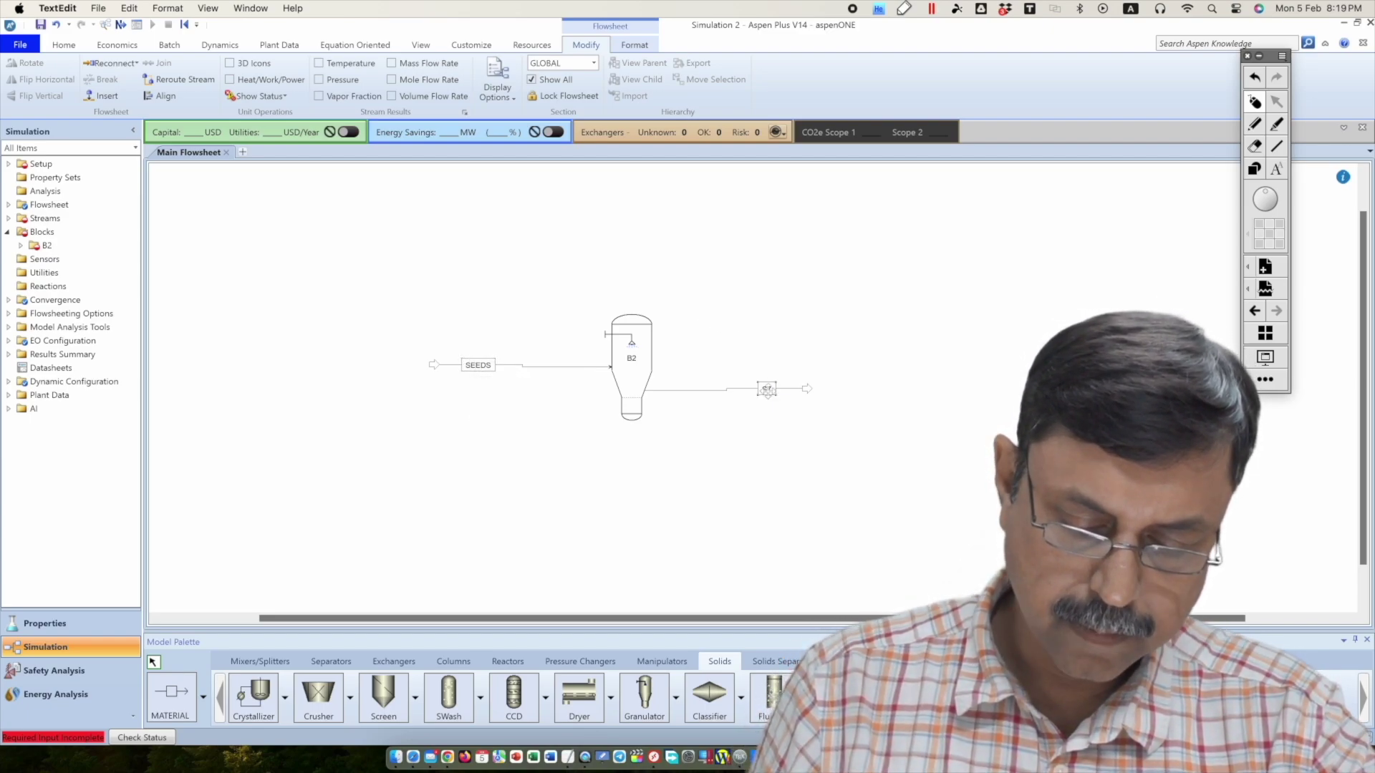
pyautogui.click(766, 389)
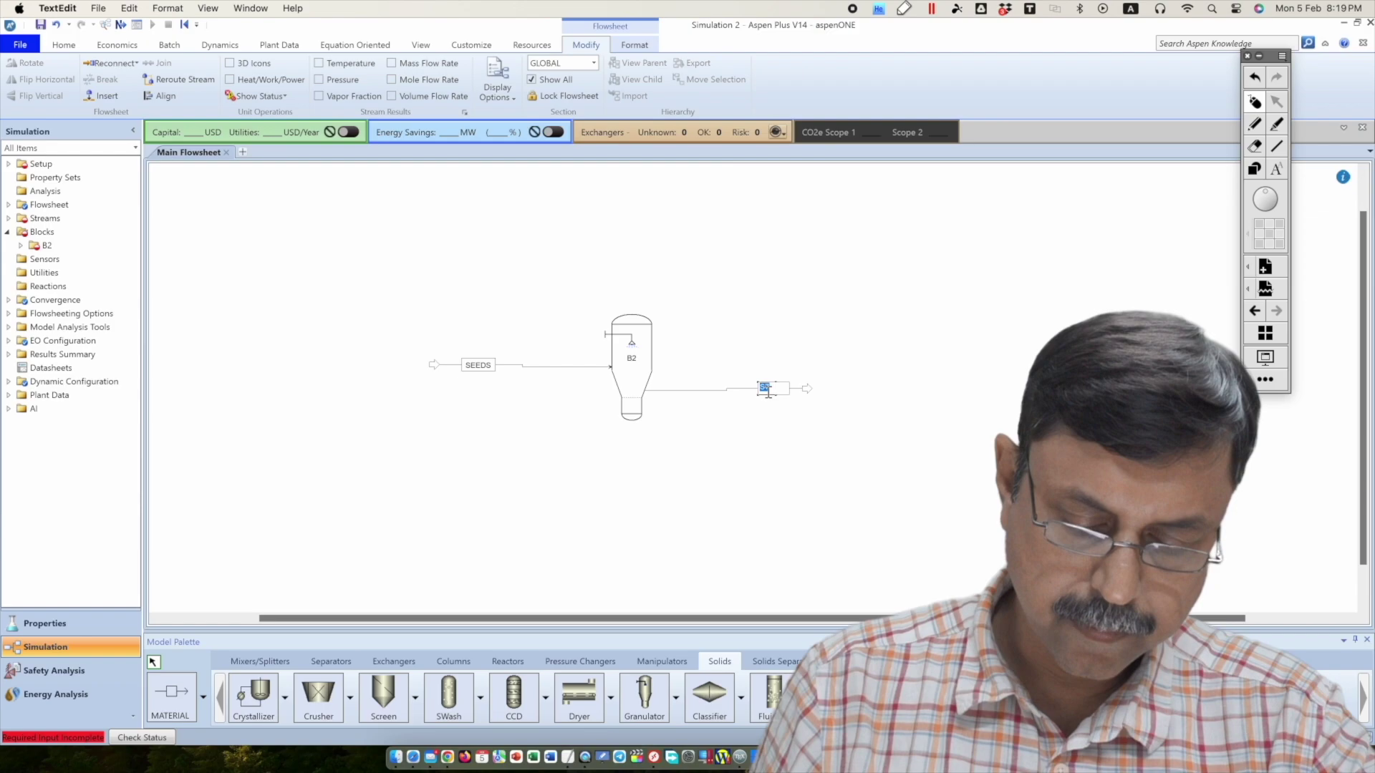
pyautogui.write('WETGRAIN')
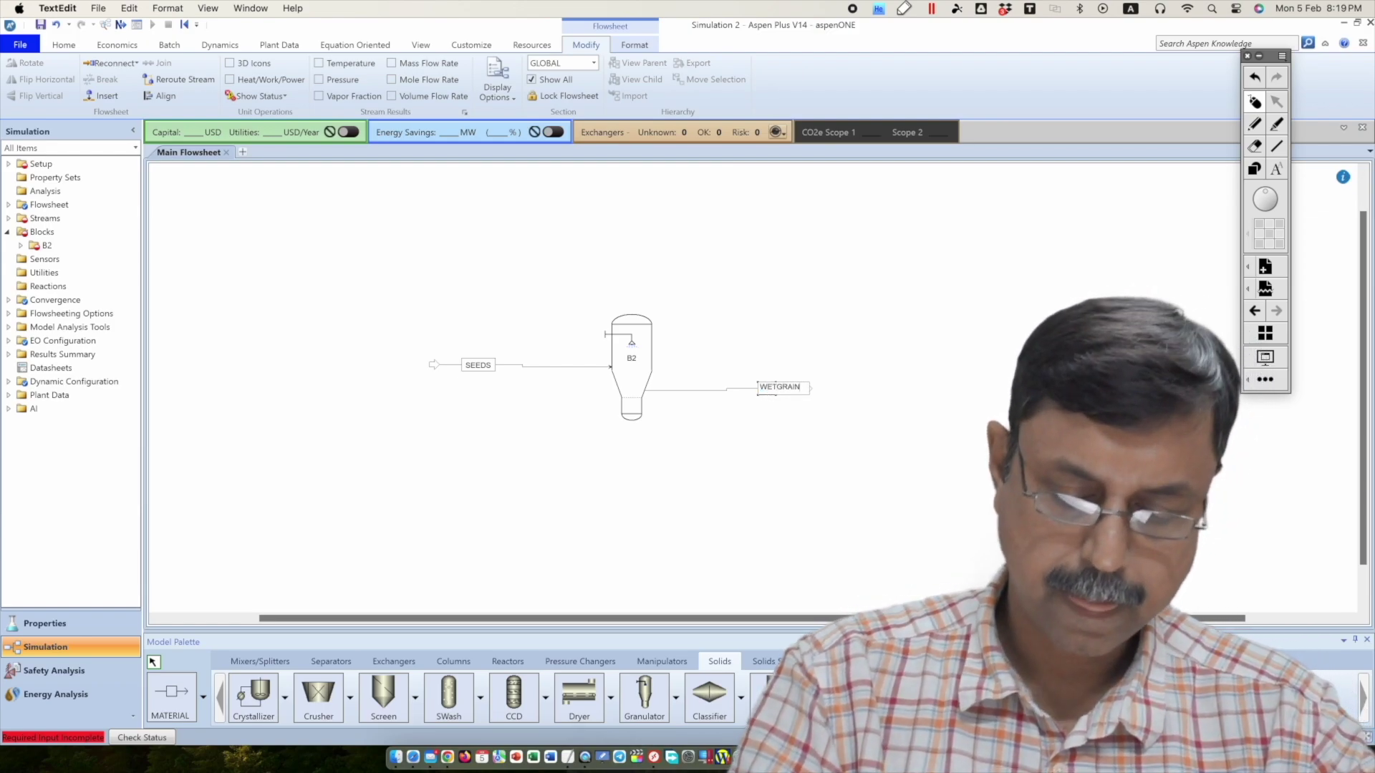
pyautogui.press('Return')
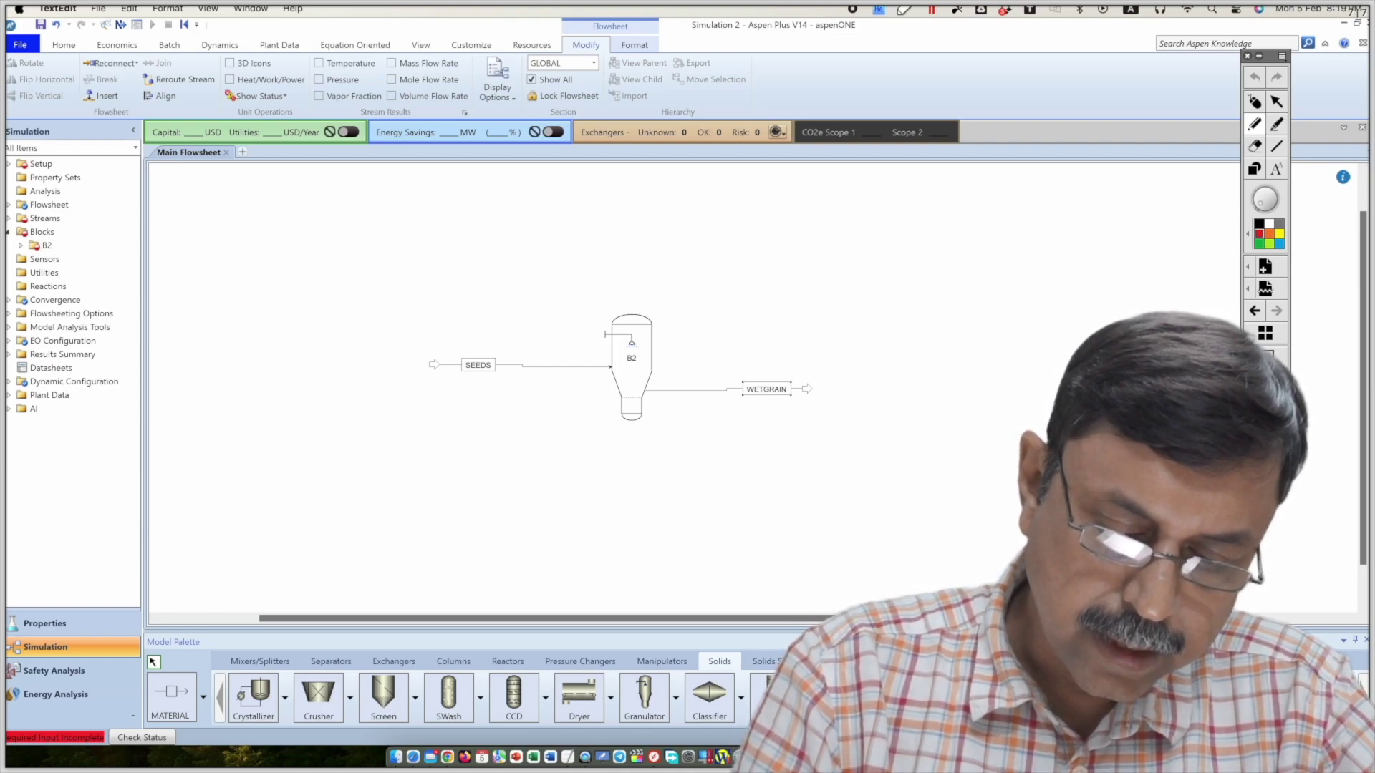
pyautogui.moveTo(928, 220)
pyautogui.mouseDown()
pyautogui.moveTo(953, 238)
pyautogui.moveTo(1034, 243)
pyautogui.moveTo(1109, 222)
pyautogui.moveTo(1136, 231)
pyautogui.moveTo(1138, 206)
pyautogui.mouseUp()
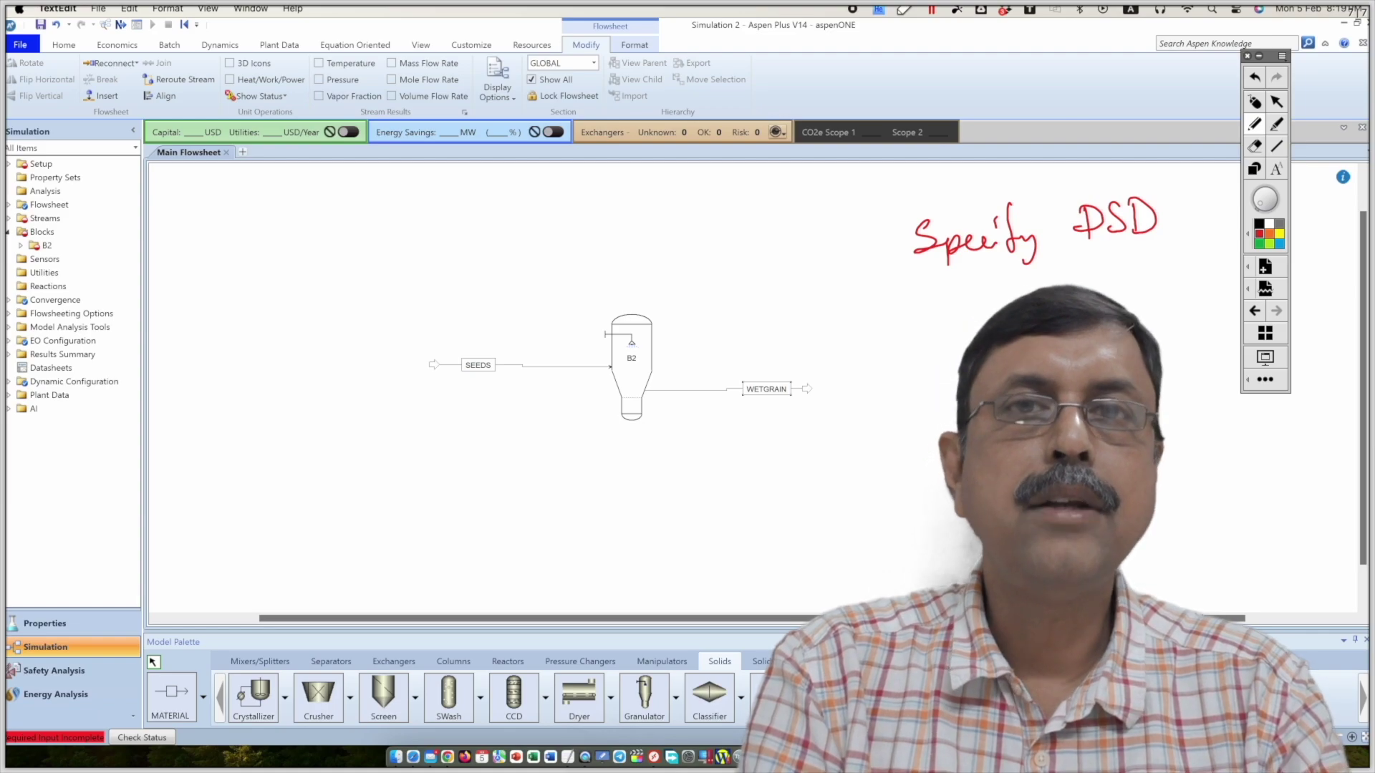
pyautogui.moveTo(765, 318); pyautogui.dragTo(890, 255)
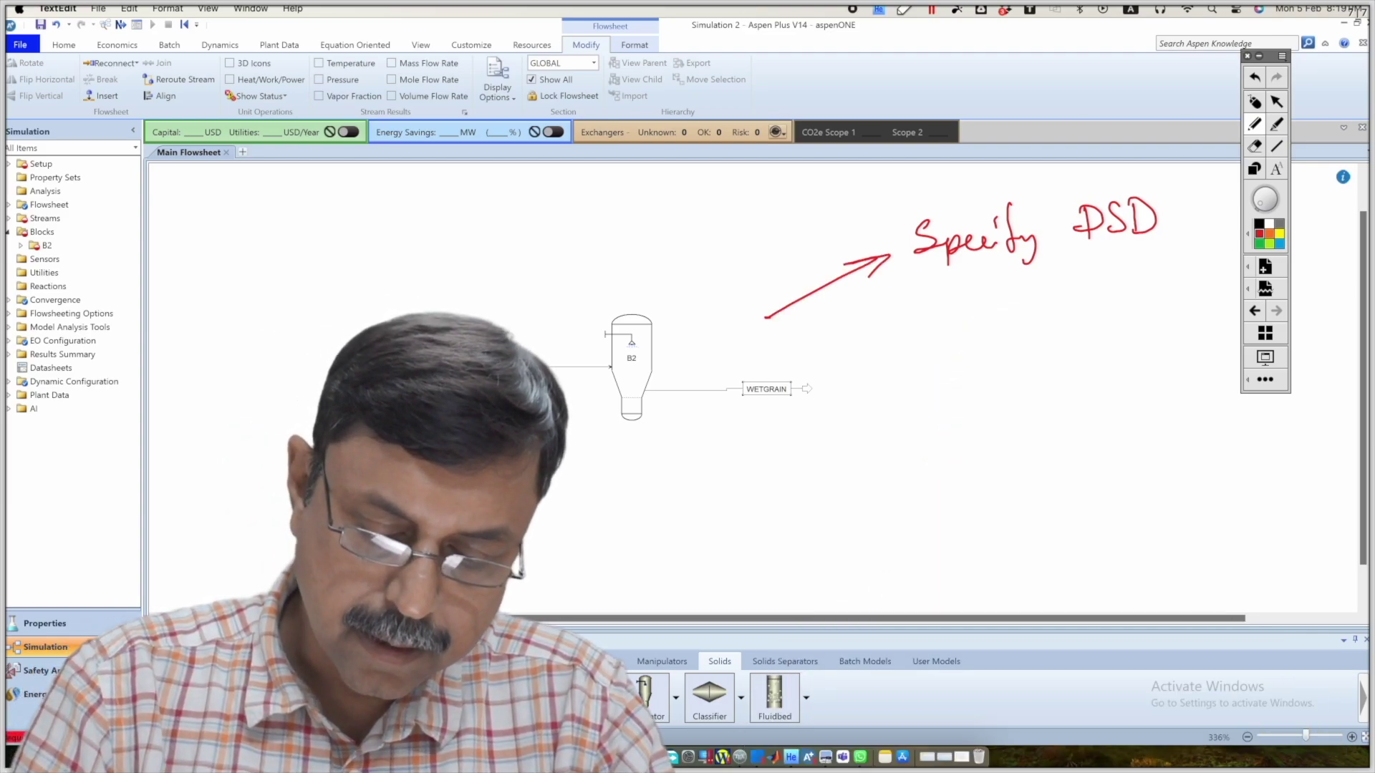
pyautogui.moveTo(896, 316); pyautogui.dragTo(903, 369)
pyautogui.moveTo(962, 328)
pyautogui.mouseDown()
pyautogui.moveTo(952, 341)
pyautogui.moveTo(1226, 299)
pyautogui.mouseUp()
pyautogui.moveTo(903, 406)
pyautogui.mouseDown()
pyautogui.moveTo(928, 447)
pyautogui.moveTo(975, 393)
pyautogui.moveTo(1036, 428)
pyautogui.moveTo(1036, 401)
pyautogui.moveTo(1058, 390)
pyautogui.moveTo(1233, 362)
pyautogui.mouseUp()
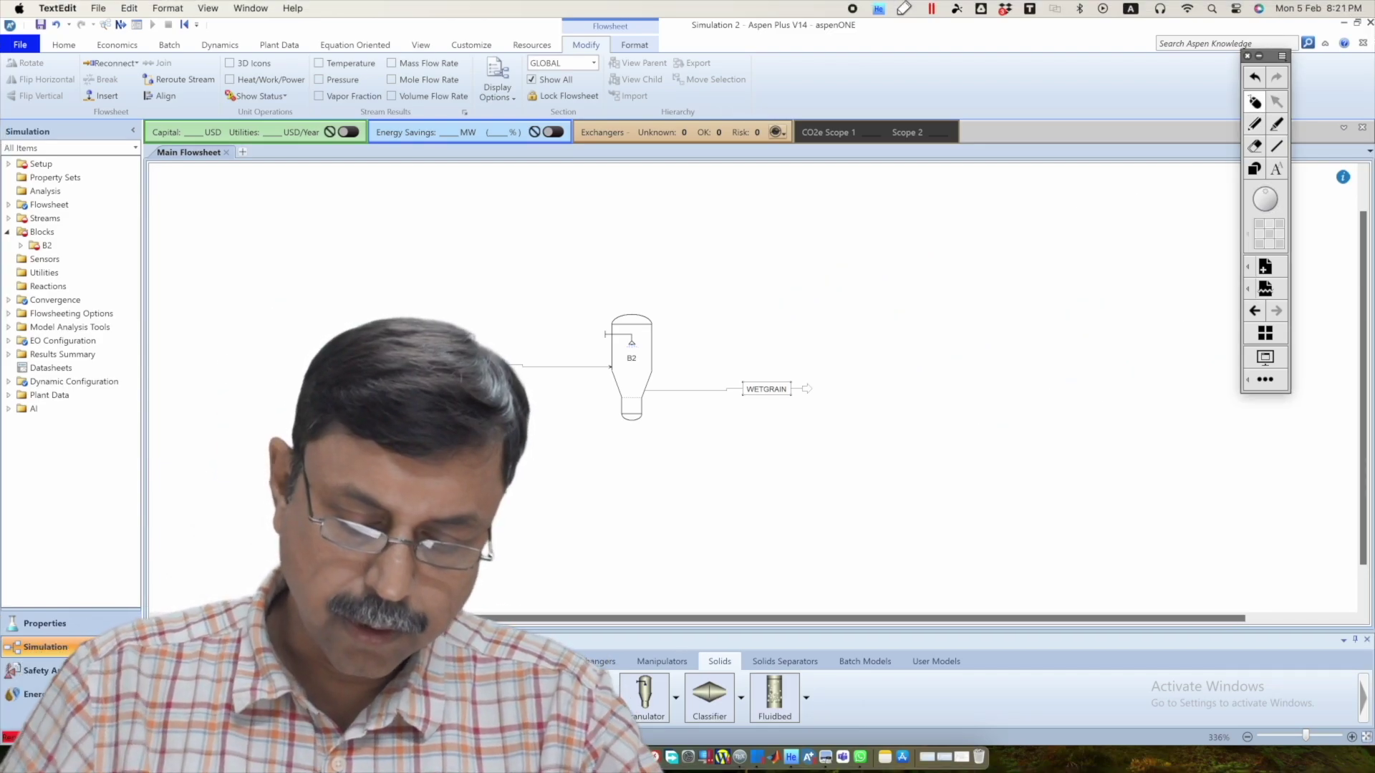
# Rename the granulator block GRANULAT and enlarge its icon on the flowsheet.
pyautogui.click(632, 359)
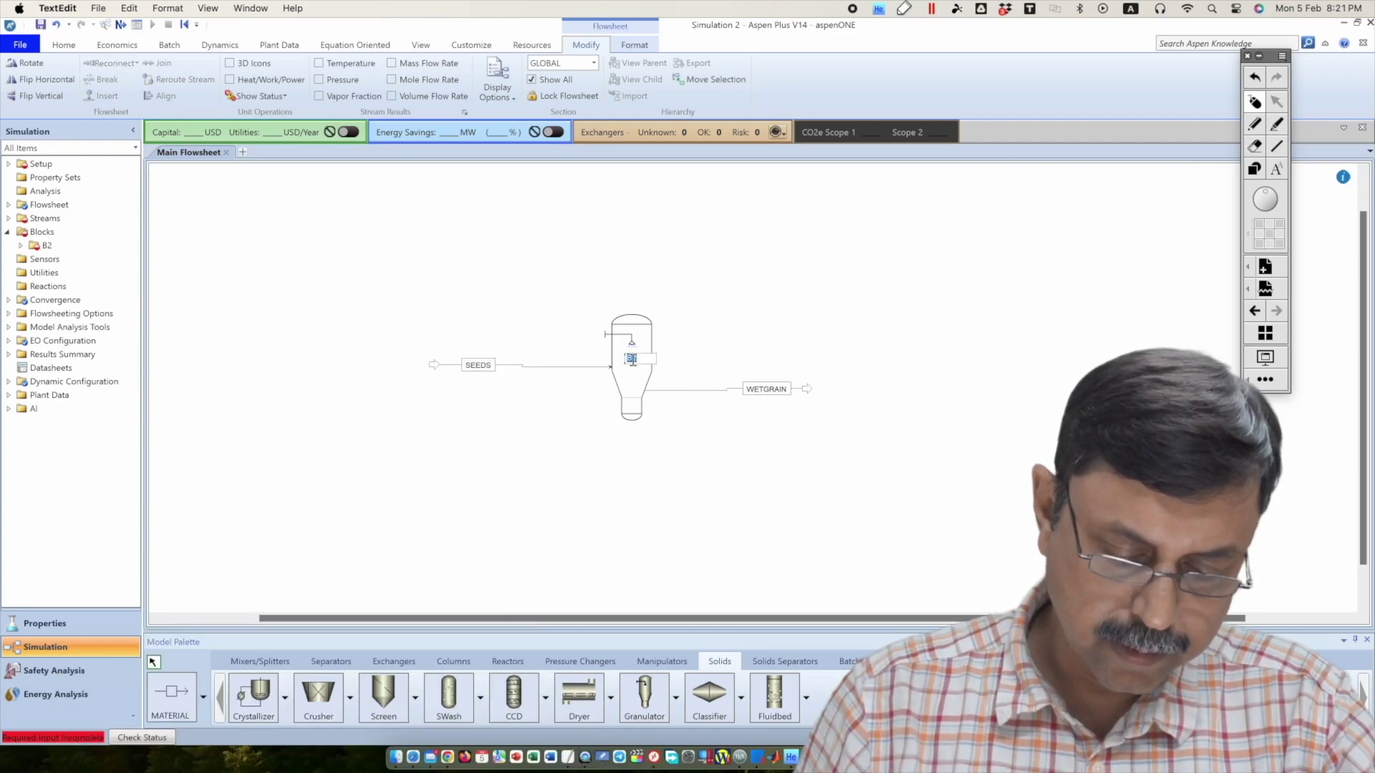
pyautogui.write('G')
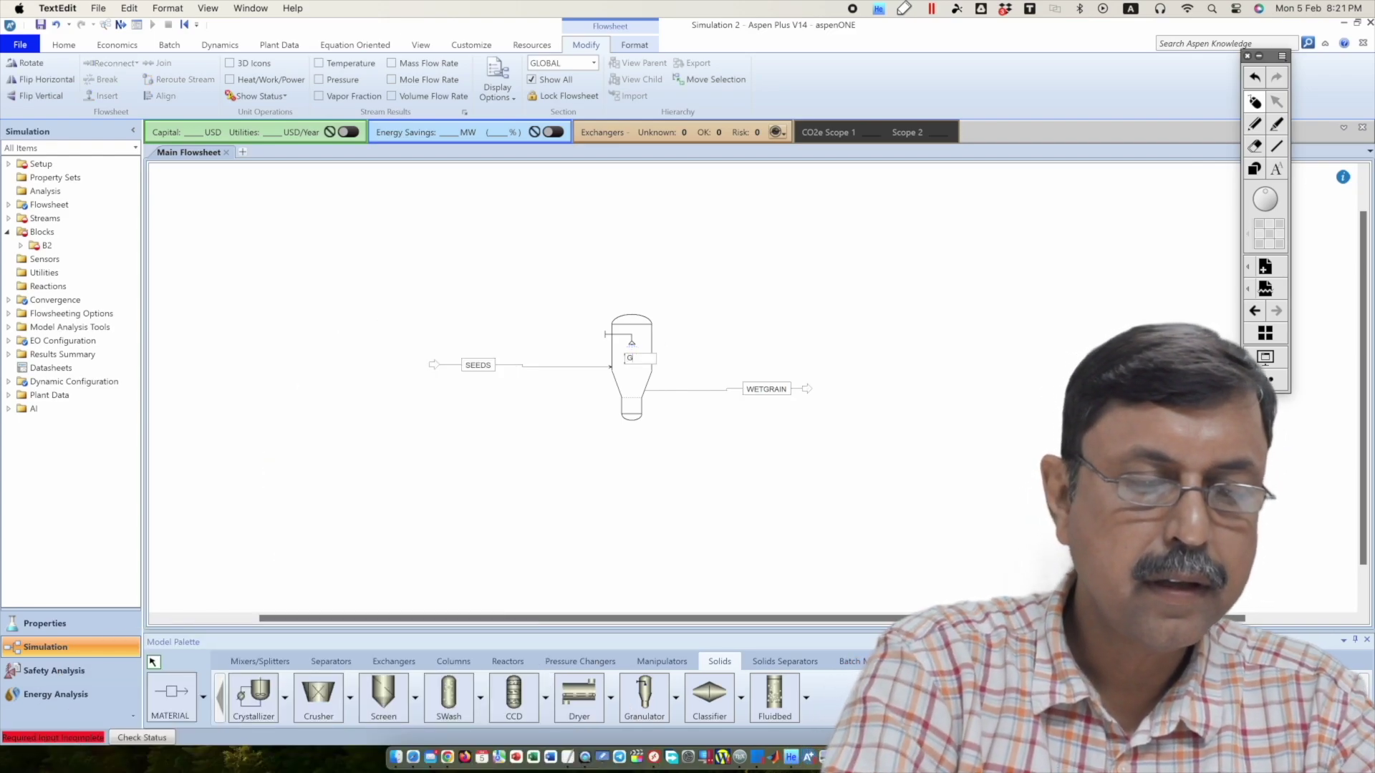
pyautogui.write('RANULA')
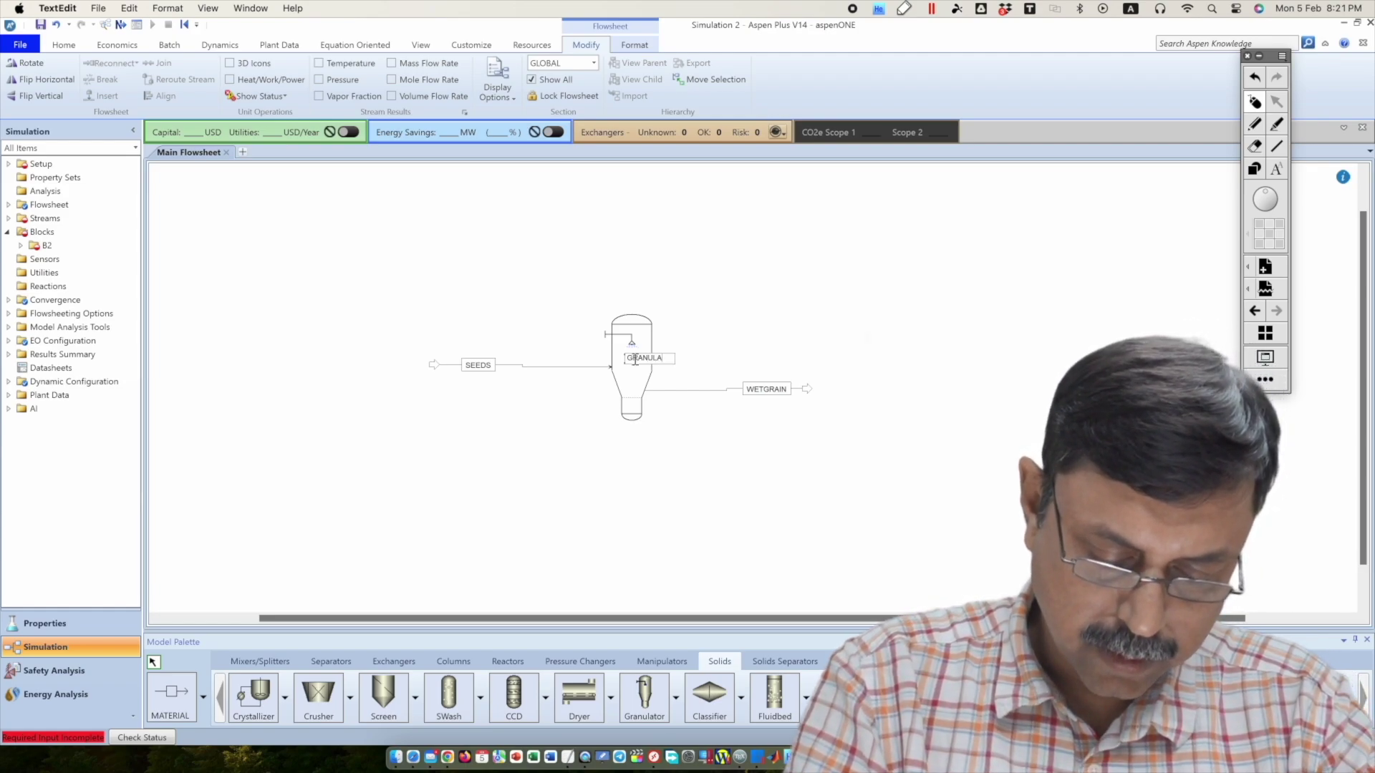
pyautogui.write('T')
pyautogui.press('Return')
pyautogui.moveTo(652, 421); pyautogui.dragTo(678, 454)
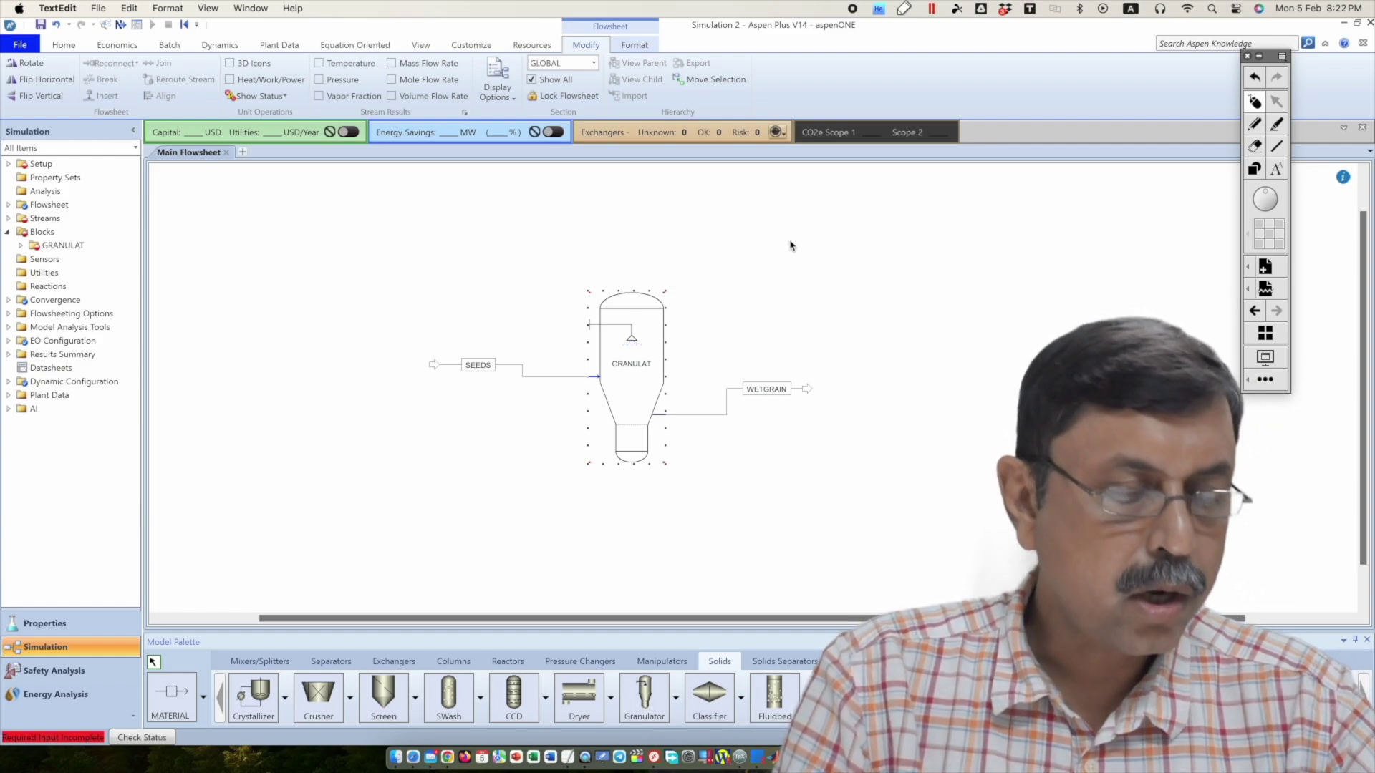
# Open the input specifications of the GRANULAT block.
pyautogui.click(20, 245)
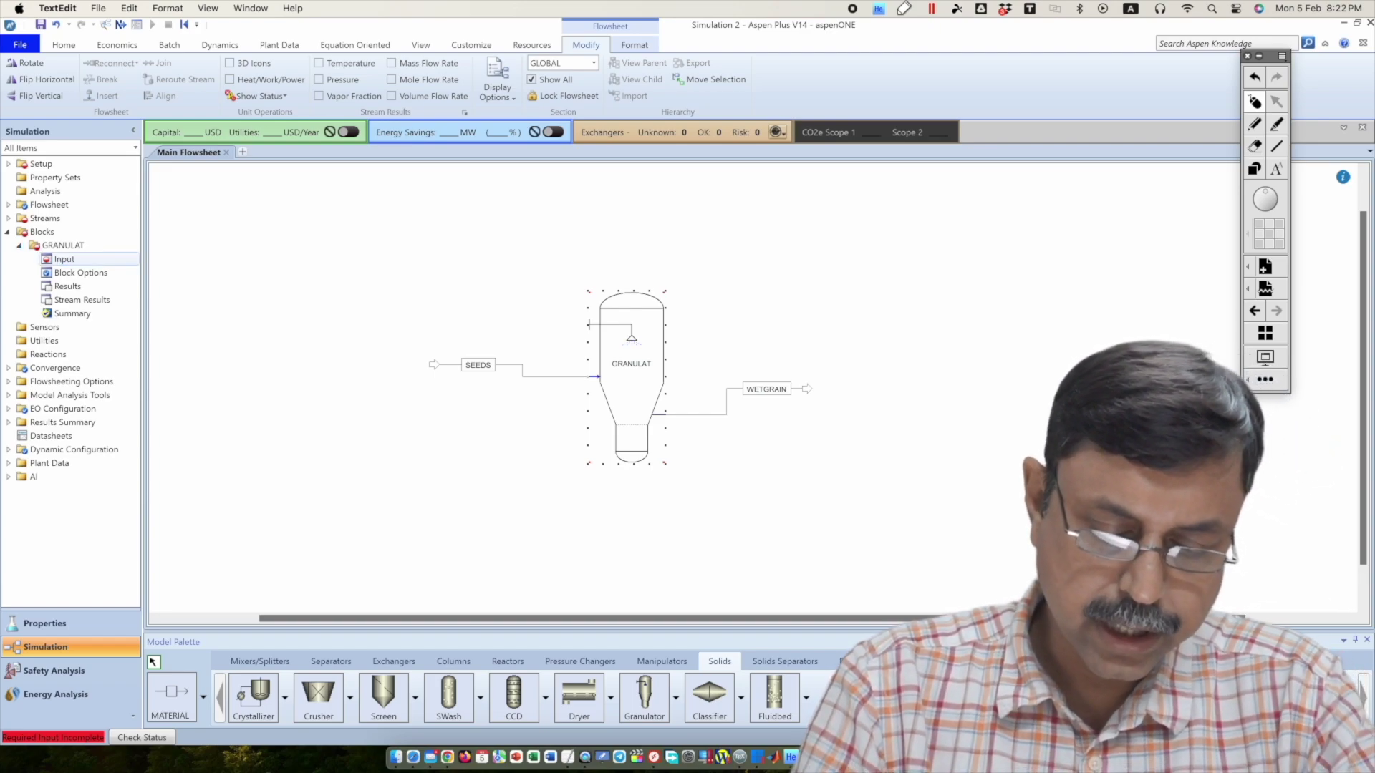
pyautogui.doubleClick(64, 259)
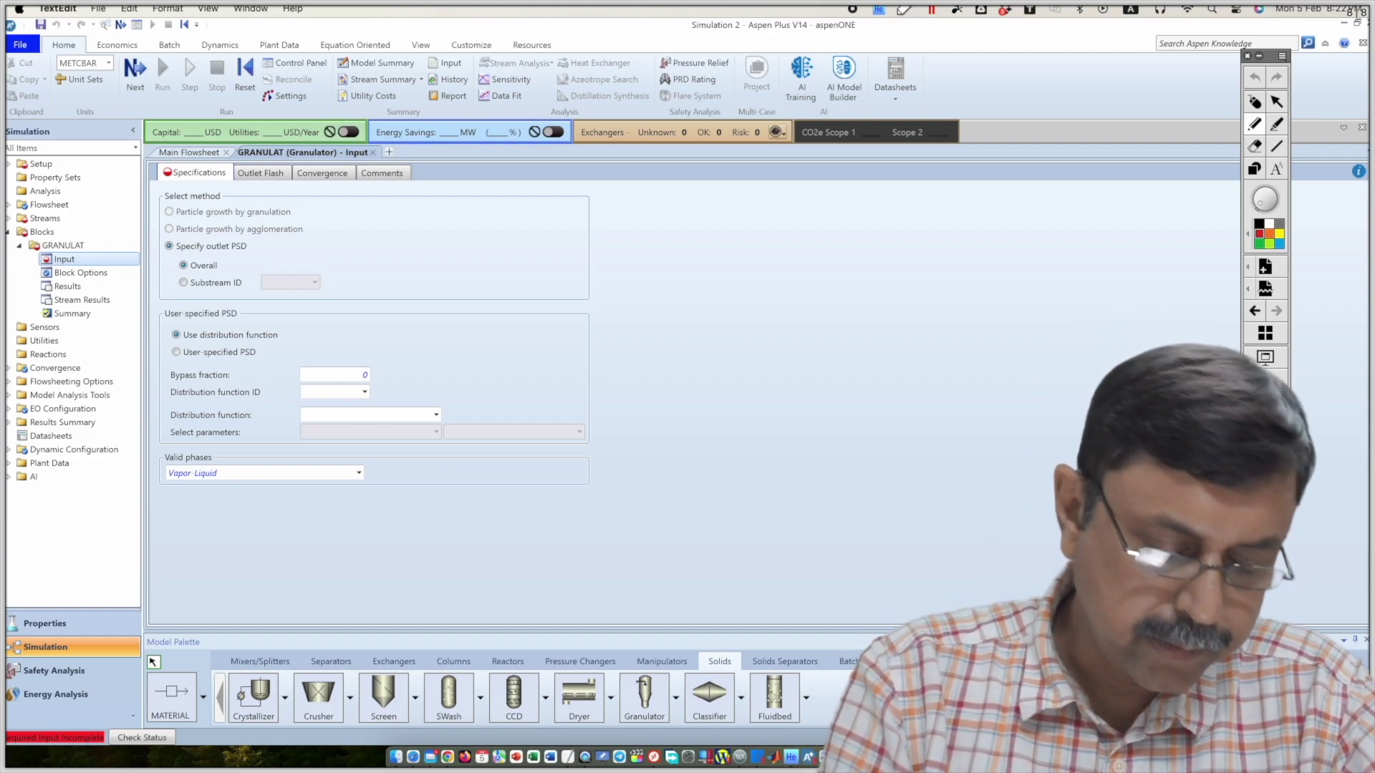
pyautogui.moveTo(234, 262)
pyautogui.mouseDown()
pyautogui.moveTo(265, 245)
pyautogui.moveTo(239, 262)
pyautogui.mouseUp()
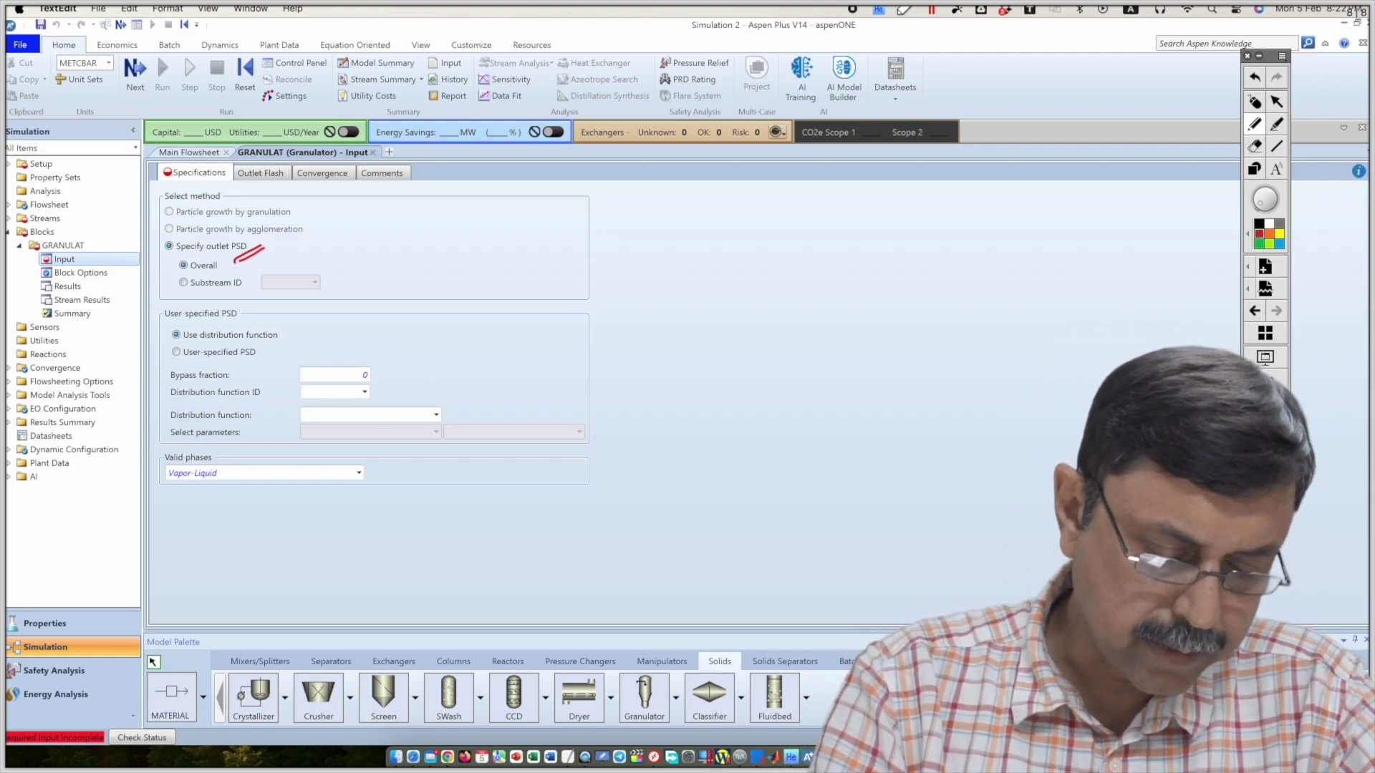
pyautogui.moveTo(300, 215)
pyautogui.mouseDown()
pyautogui.moveTo(316, 203)
pyautogui.moveTo(328, 226)
pyautogui.mouseUp()
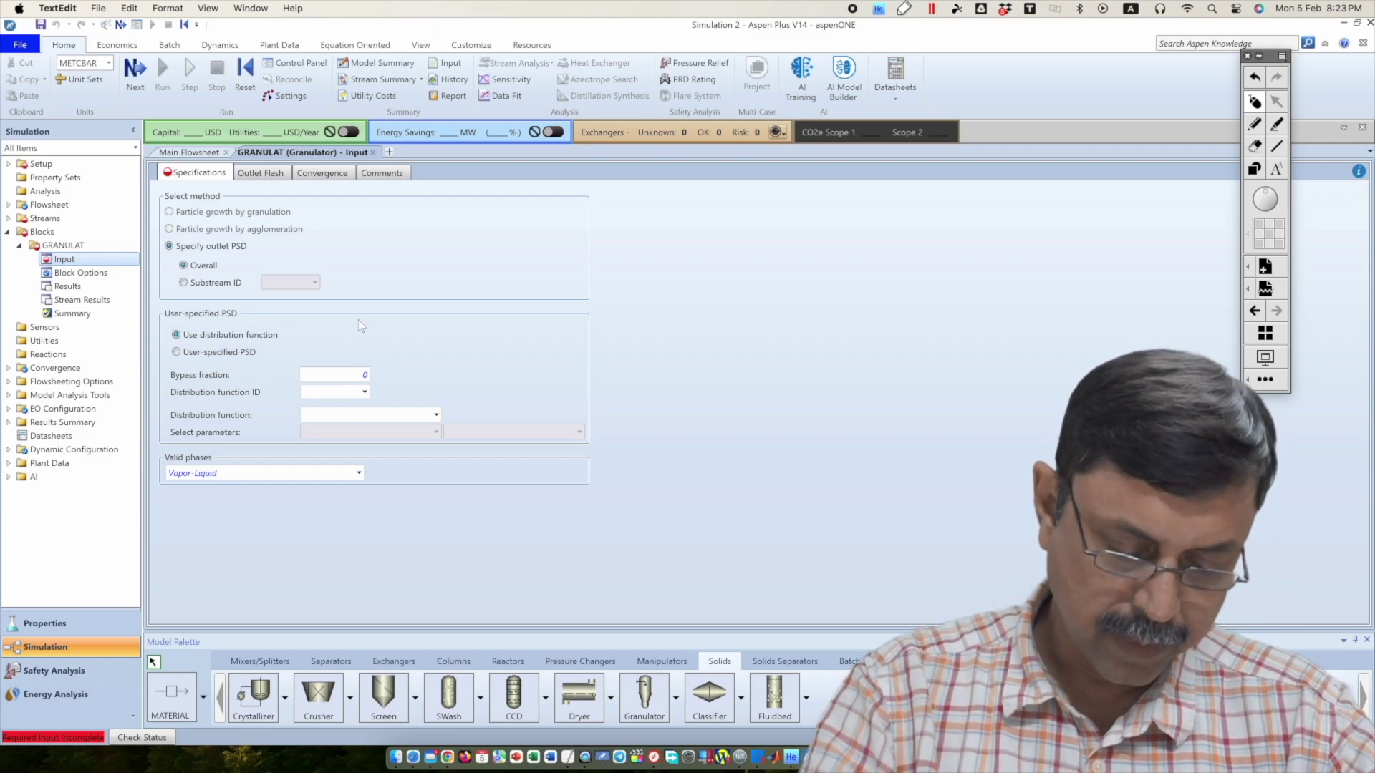
# Set the granulator's outlet to a user-specified PSD based on the global PSD mesh named PSD.
pyautogui.click(436, 415)
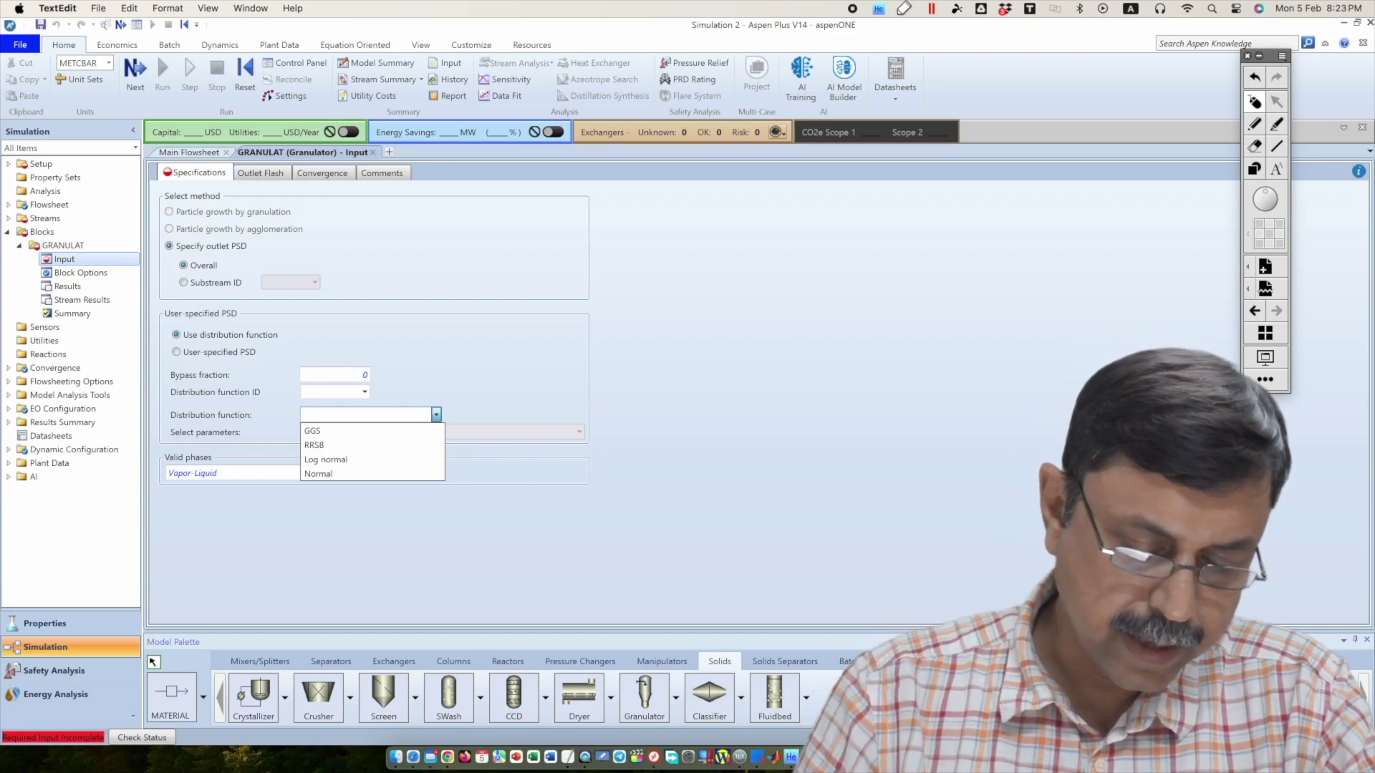
pyautogui.click(489, 389)
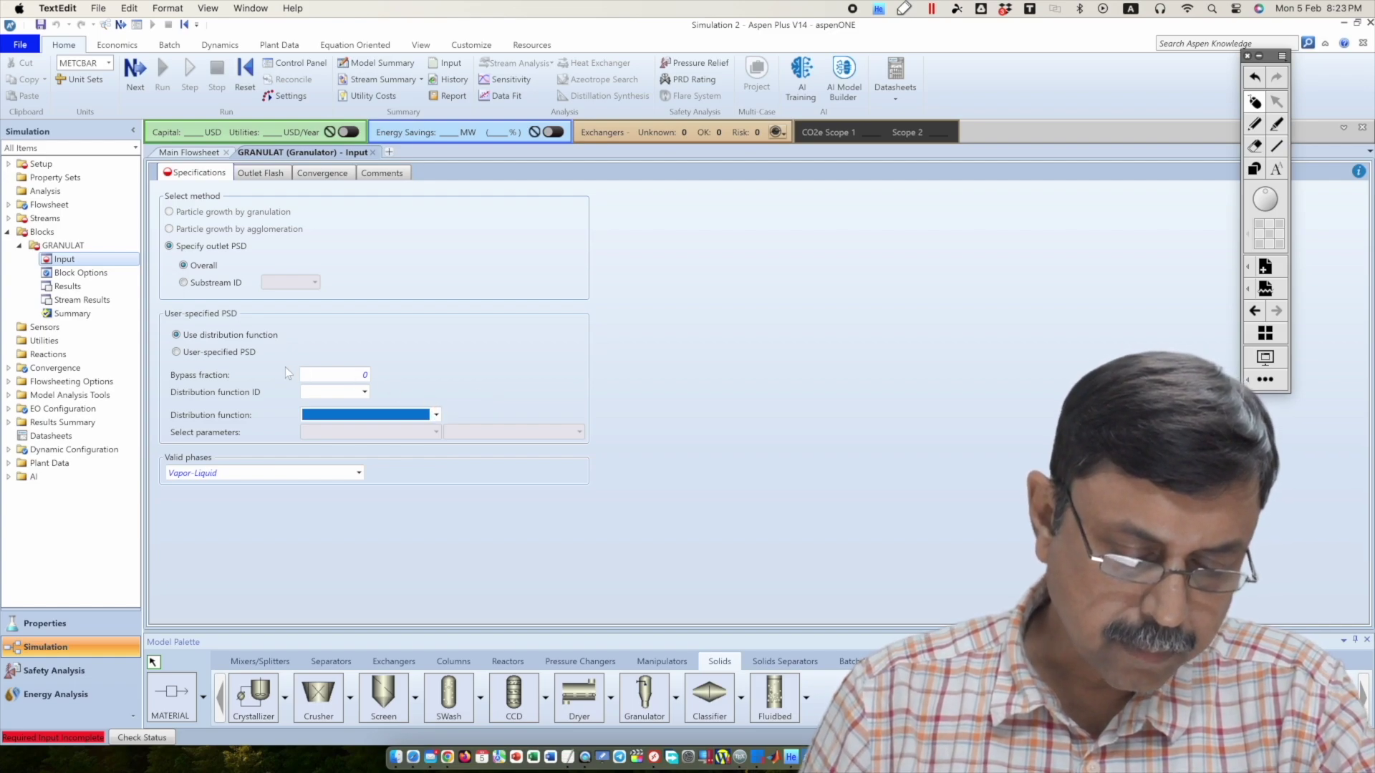
pyautogui.click(177, 352)
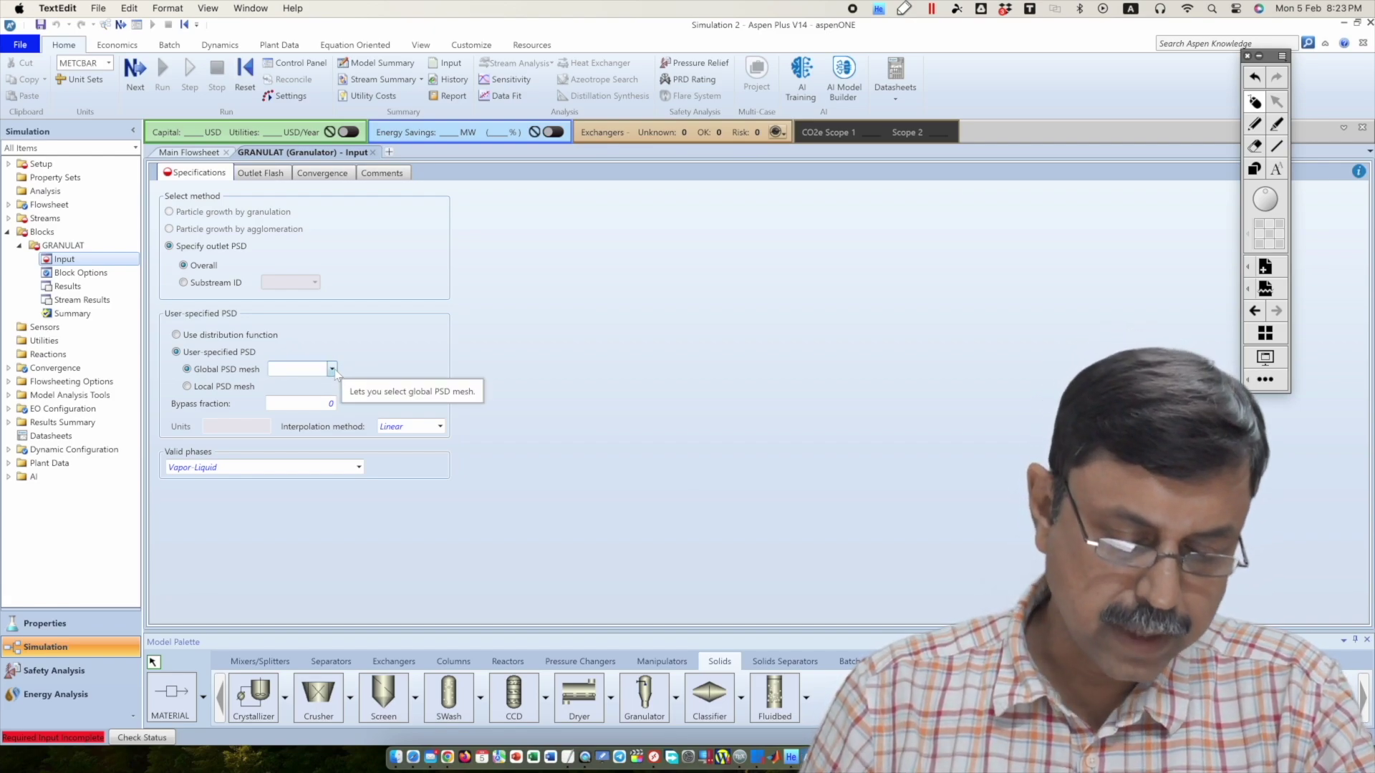
pyautogui.click(332, 370)
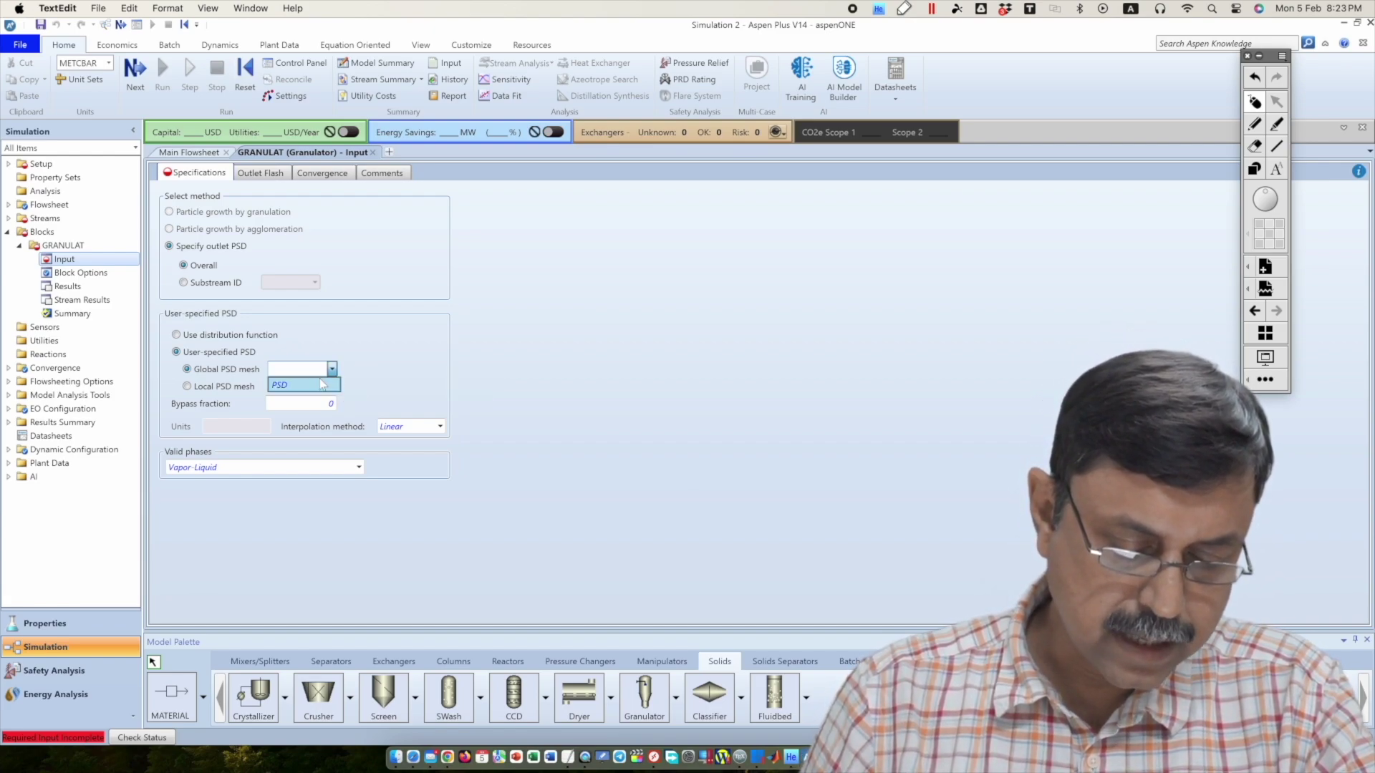
pyautogui.click(311, 387)
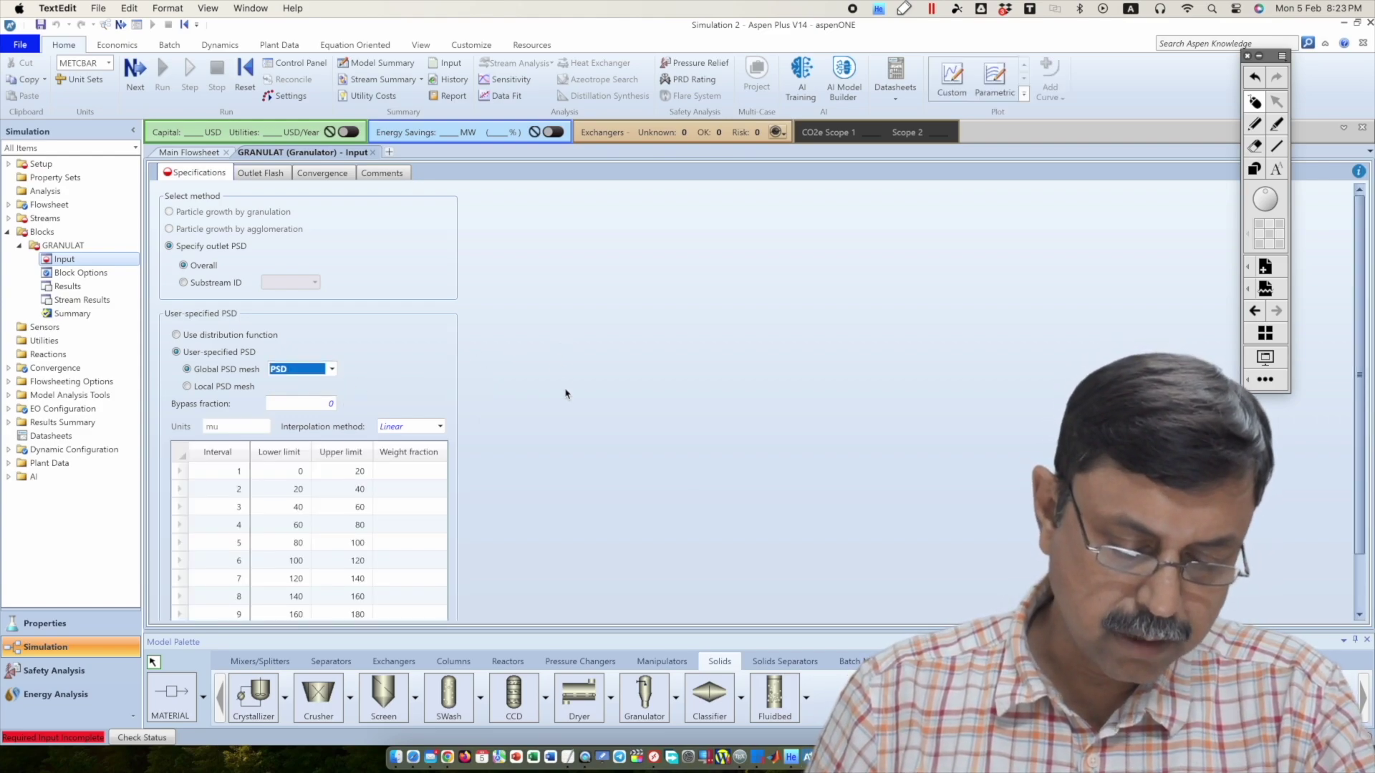
pyautogui.scroll(-3, 565, 393)
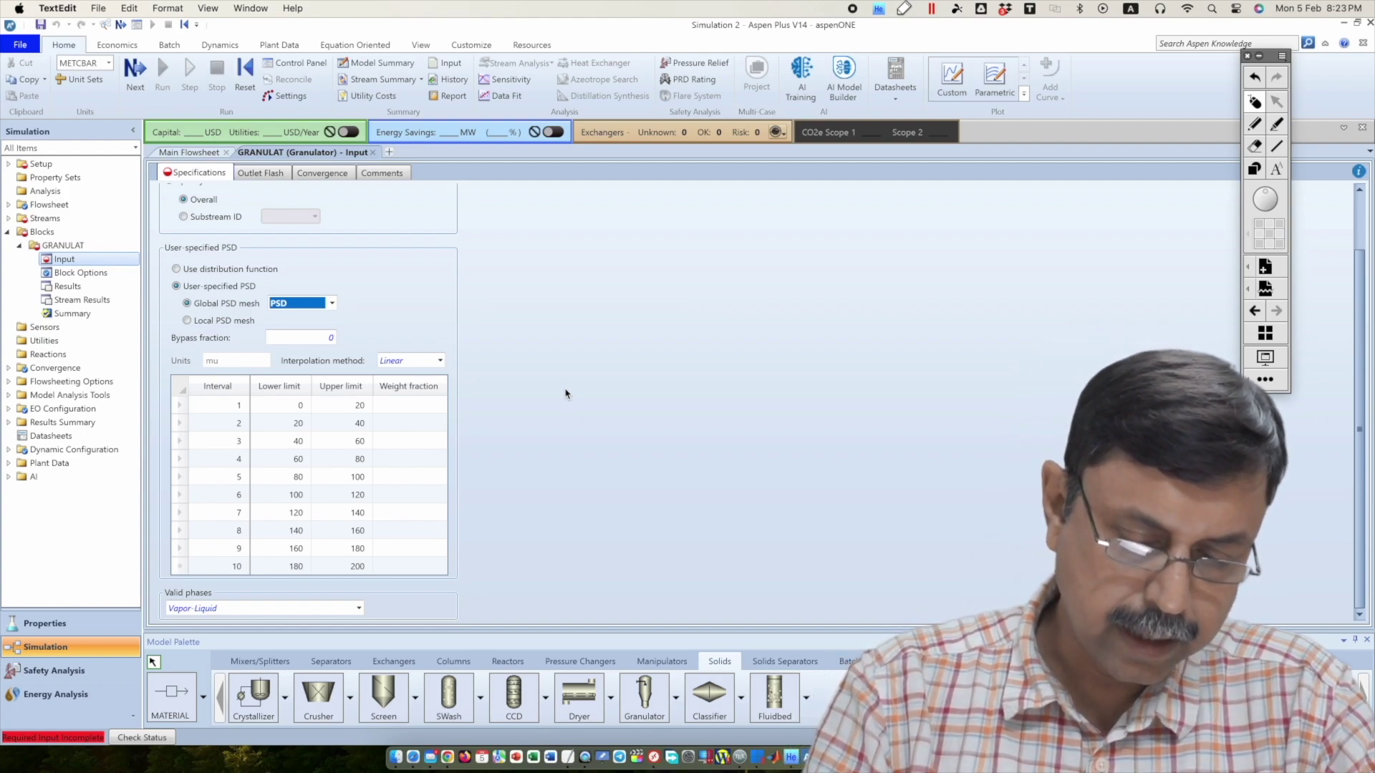
pyautogui.click(1254, 124)
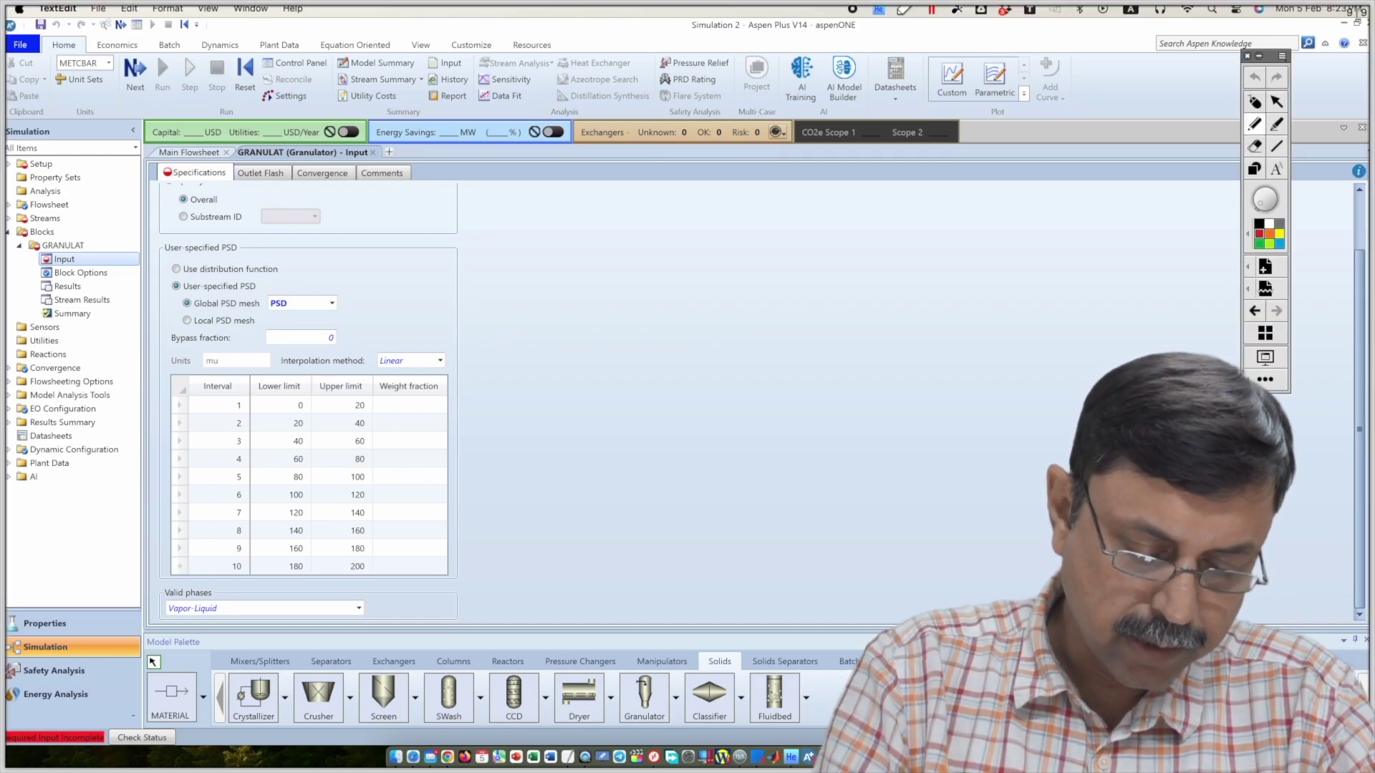
pyautogui.moveTo(305, 415); pyautogui.dragTo(319, 408)
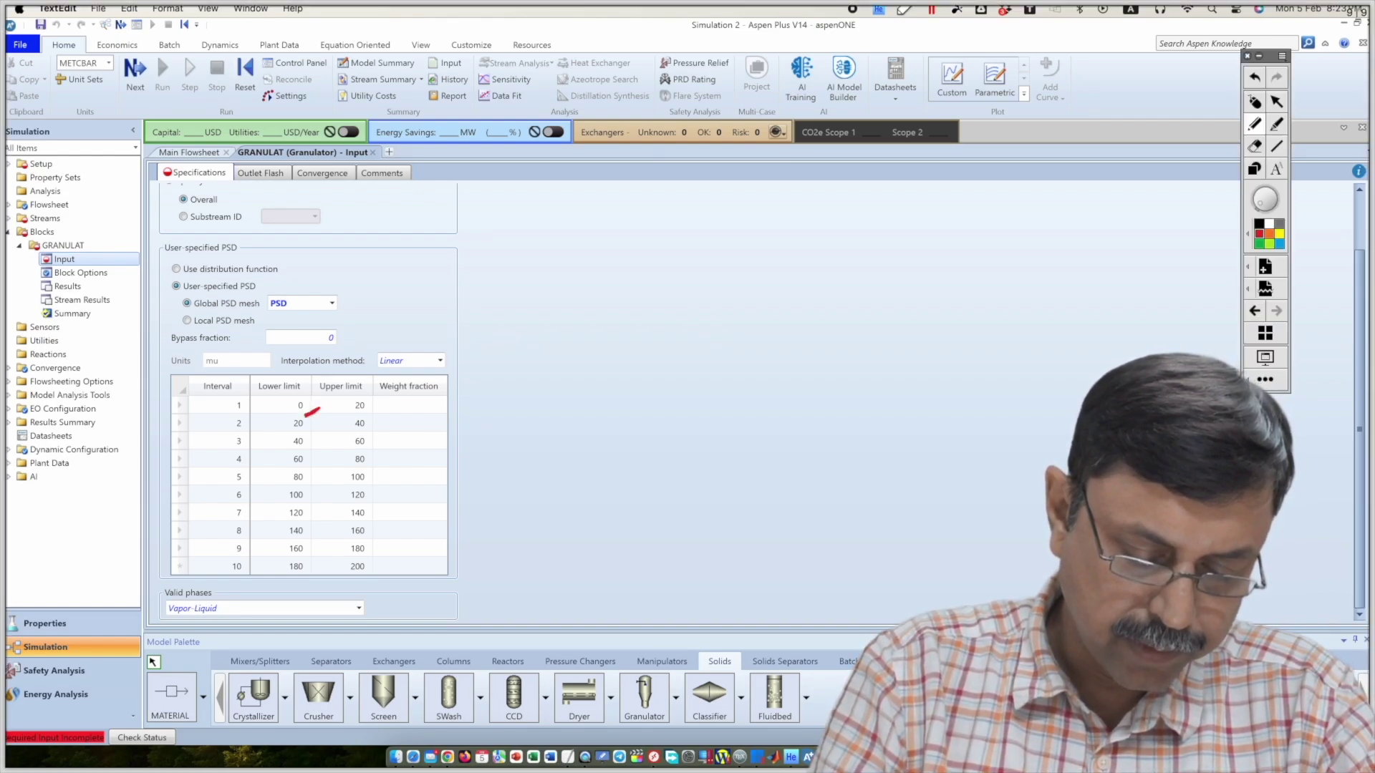
pyautogui.moveTo(363, 582); pyautogui.dragTo(378, 575)
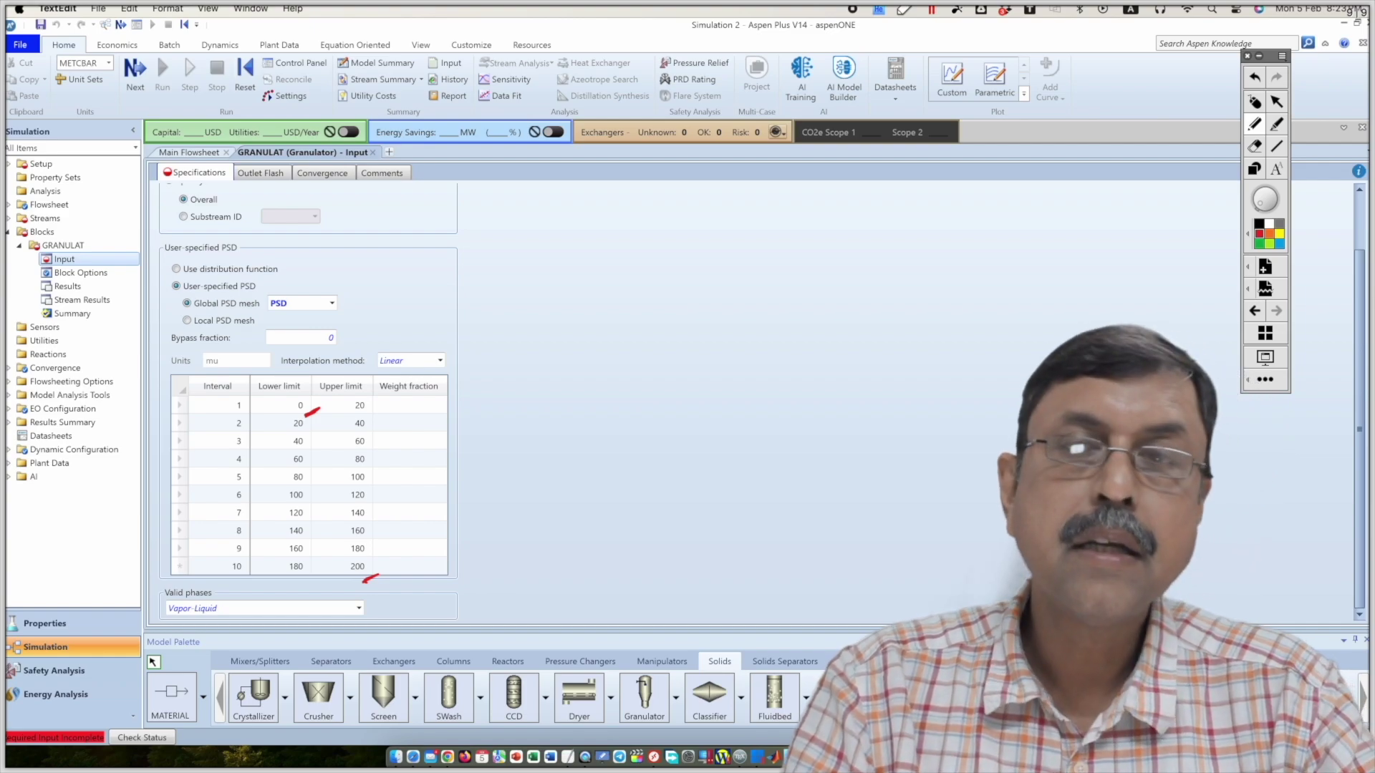
pyautogui.moveTo(224, 366); pyautogui.dragTo(232, 355)
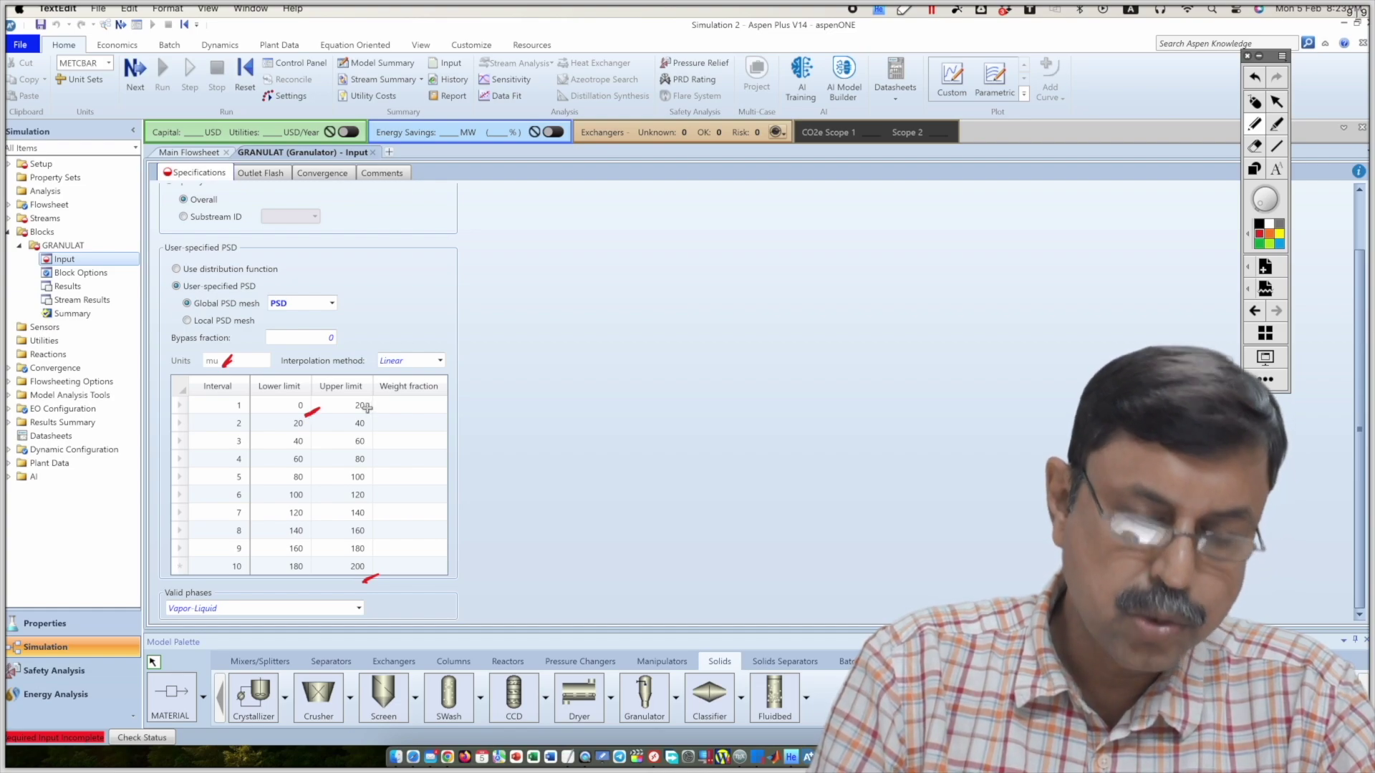
pyautogui.moveTo(434, 409)
pyautogui.mouseDown()
pyautogui.moveTo(487, 392)
pyautogui.moveTo(434, 408)
pyautogui.mouseUp()
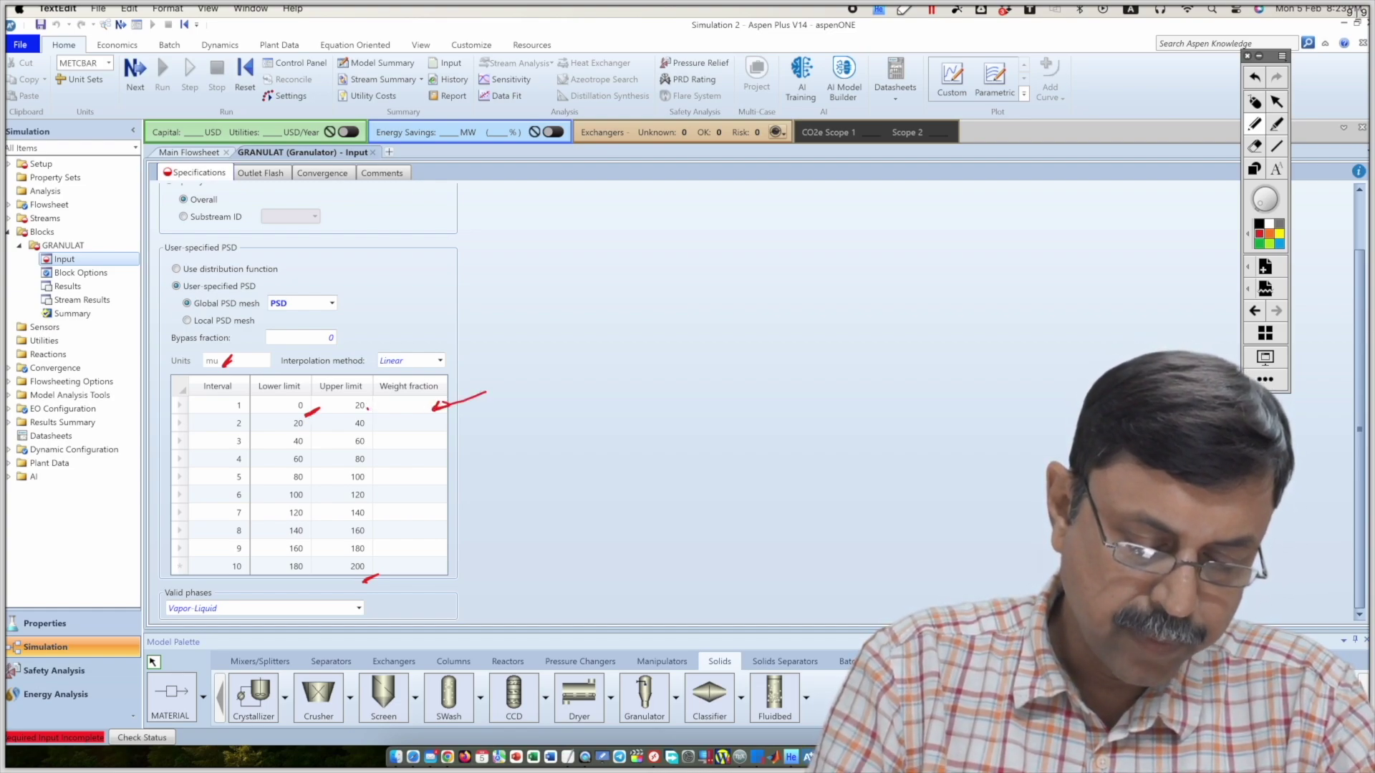
pyautogui.moveTo(358, 424)
pyautogui.mouseDown()
pyautogui.moveTo(450, 423)
pyautogui.moveTo(434, 423)
pyautogui.mouseUp()
pyautogui.moveTo(434, 422)
pyautogui.mouseDown()
pyautogui.moveTo(451, 427)
pyautogui.moveTo(411, 416)
pyautogui.moveTo(415, 559)
pyautogui.mouseUp()
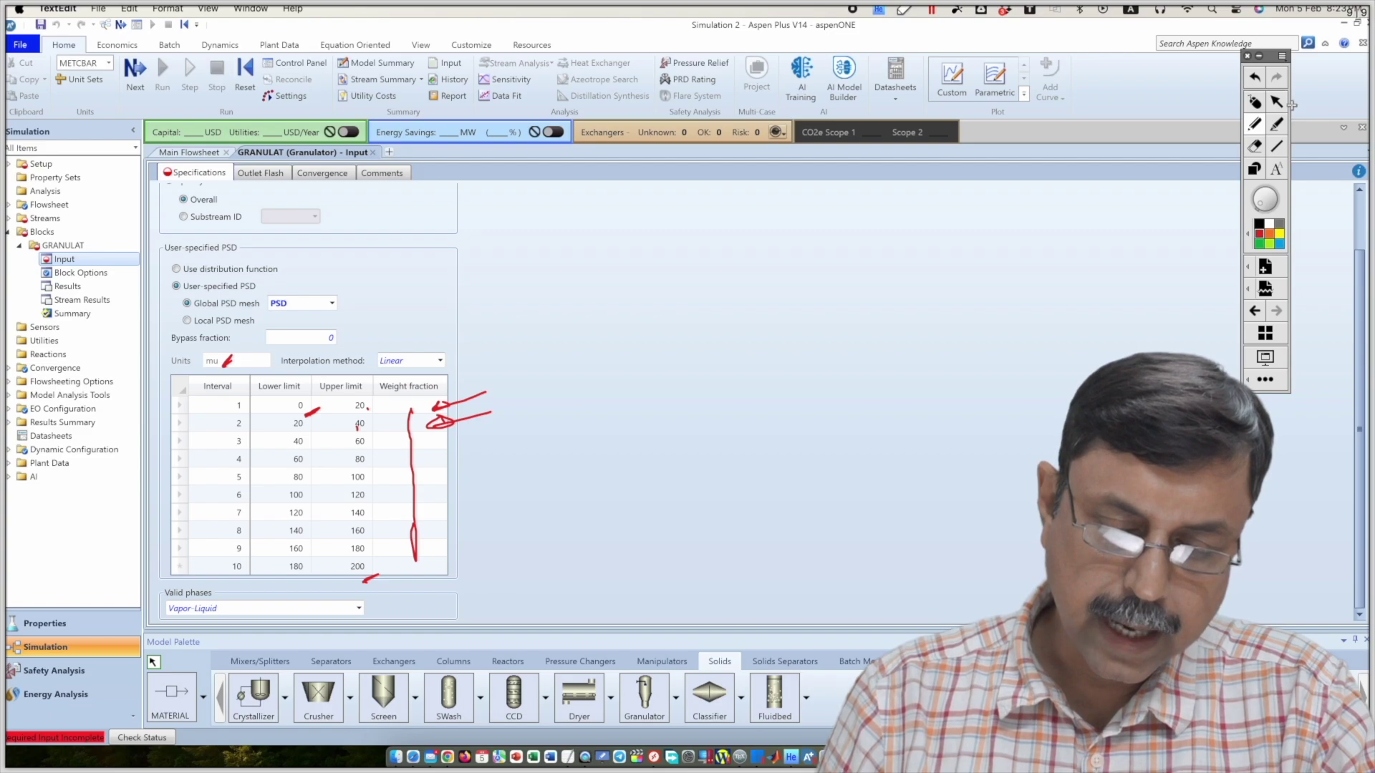
pyautogui.click(1254, 101)
pyautogui.scroll(2, 981, 421)
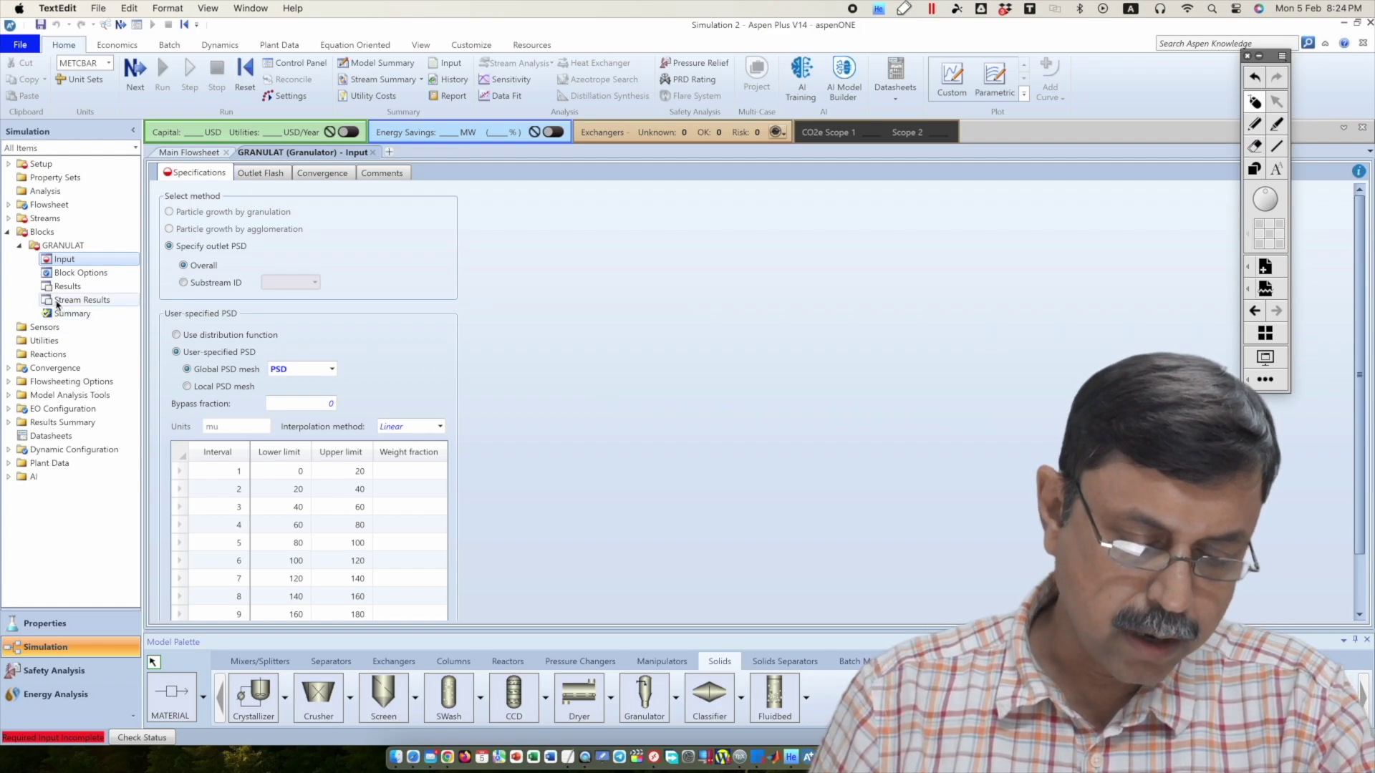
pyautogui.click(1254, 124)
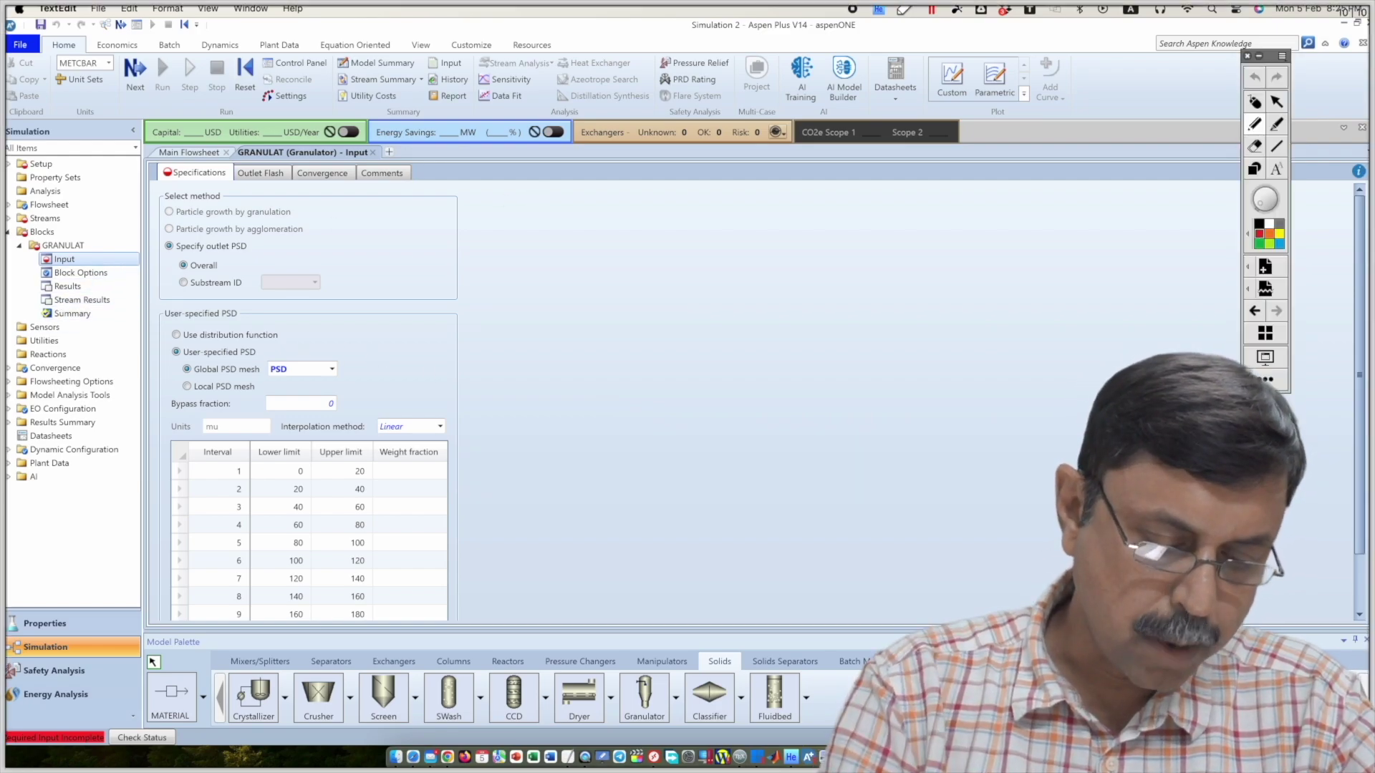
pyautogui.moveTo(295, 211)
pyautogui.mouseDown()
pyautogui.moveTo(310, 196)
pyautogui.moveTo(323, 209)
pyautogui.mouseUp()
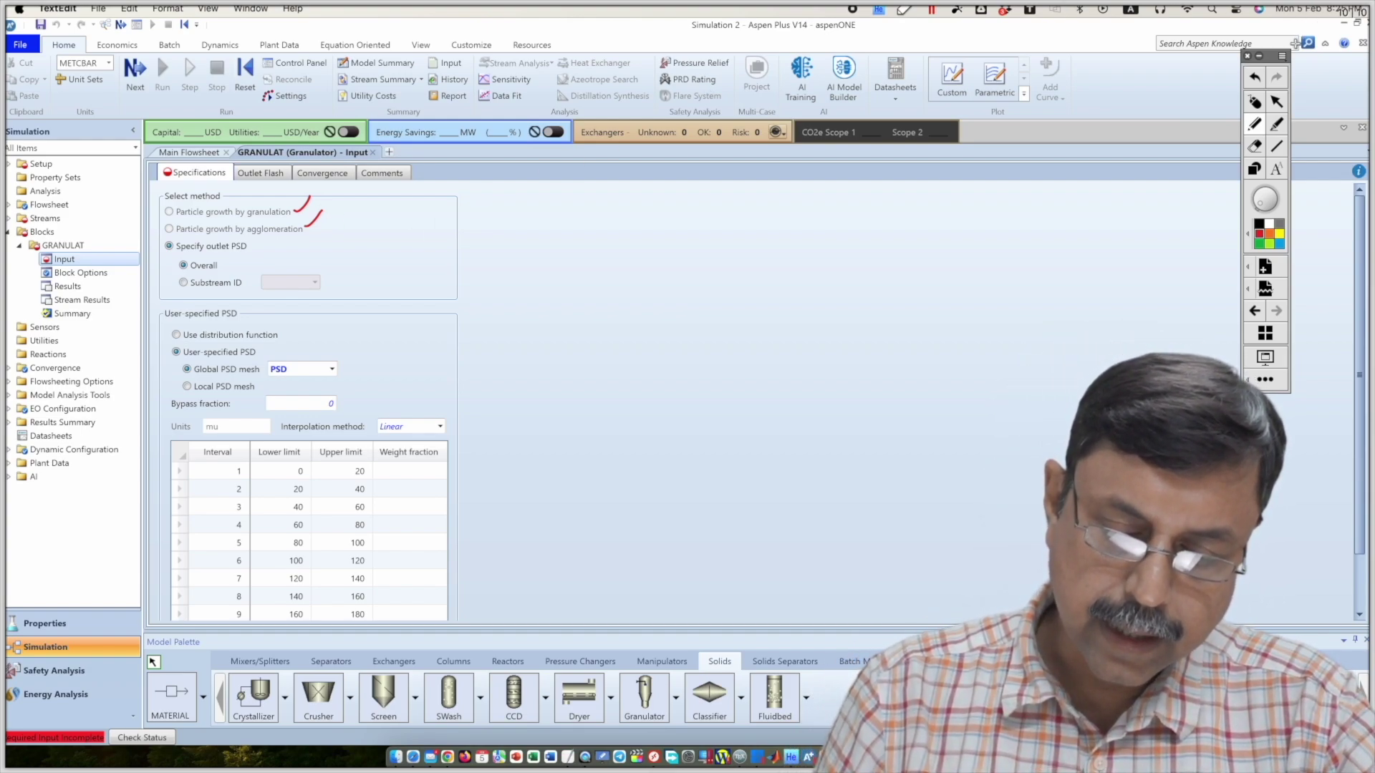
pyautogui.click(1257, 106)
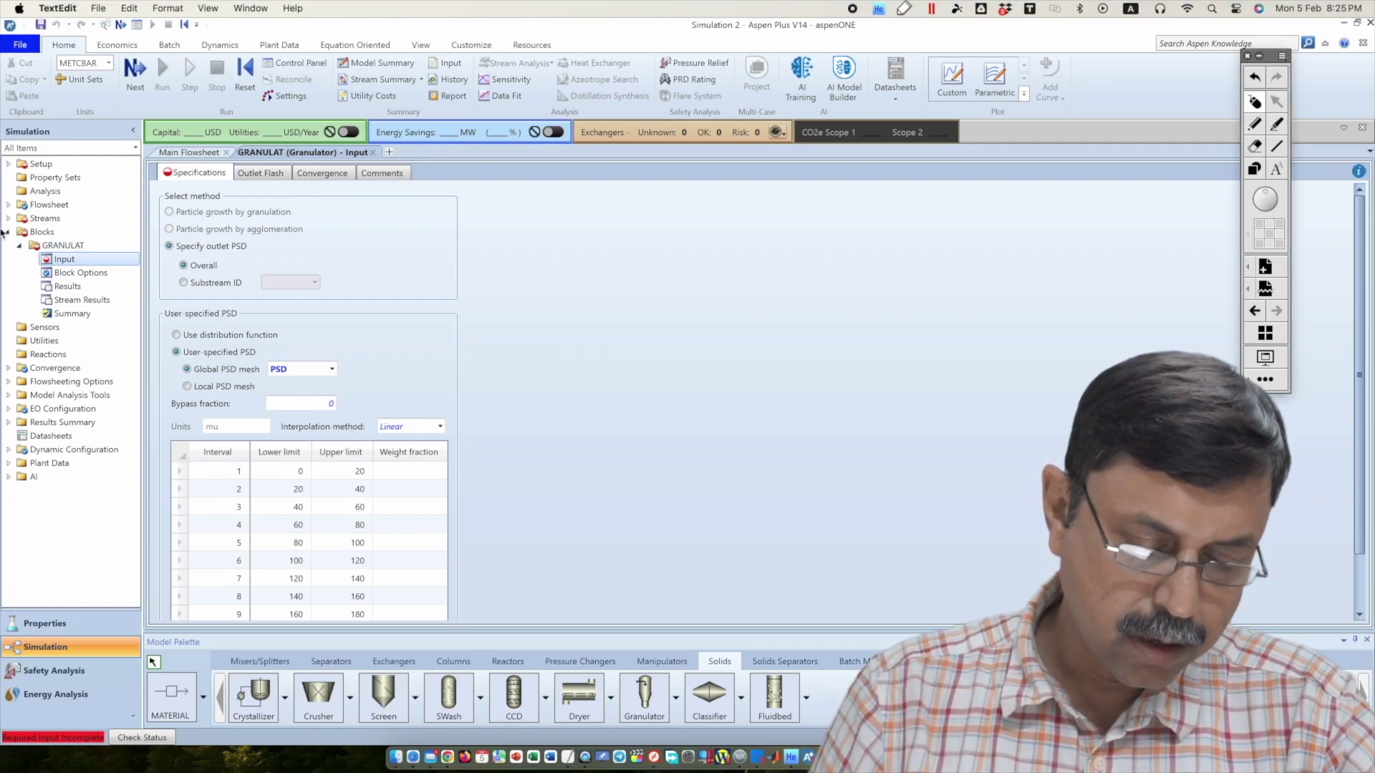
# Add a material stream on the main flowsheet feeding the granulator's upper spray nozzle inlet.
pyautogui.click(174, 153)
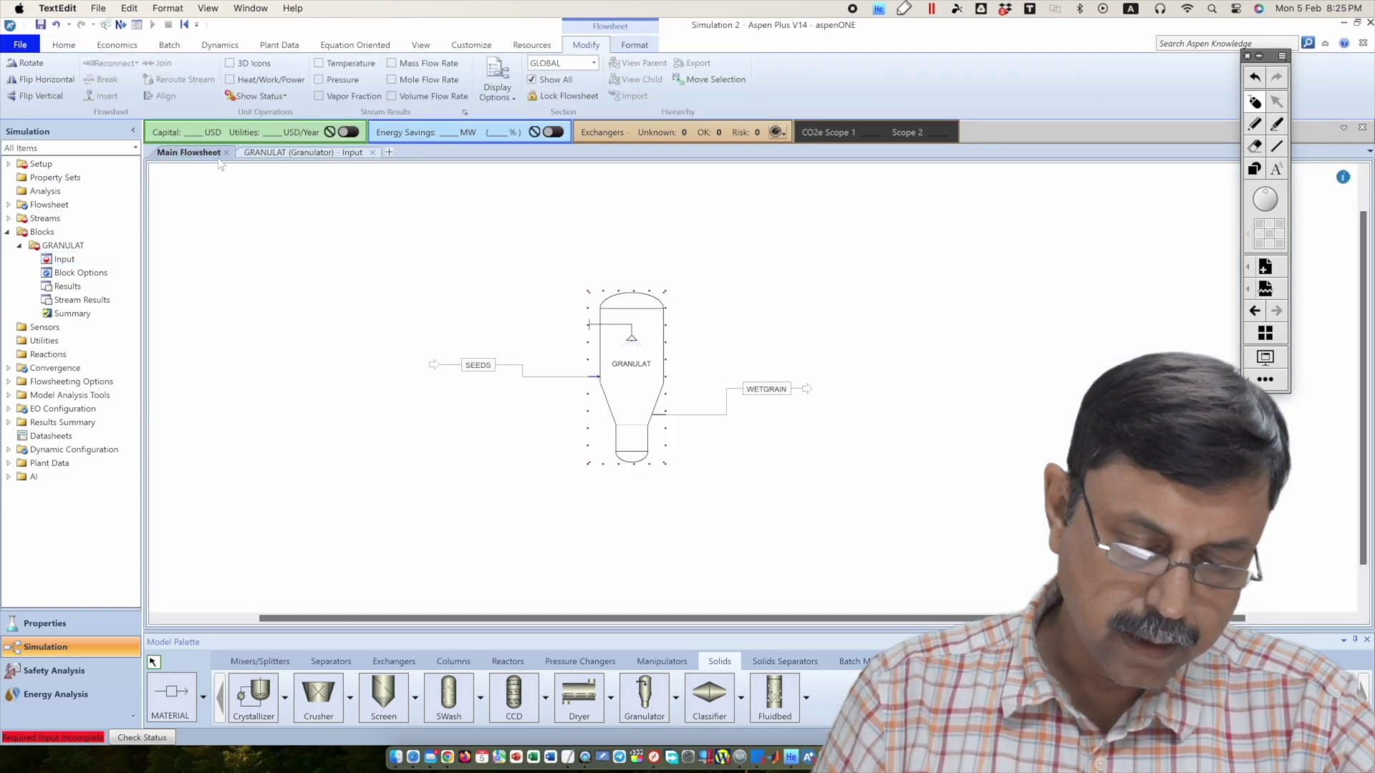
pyautogui.click(169, 691)
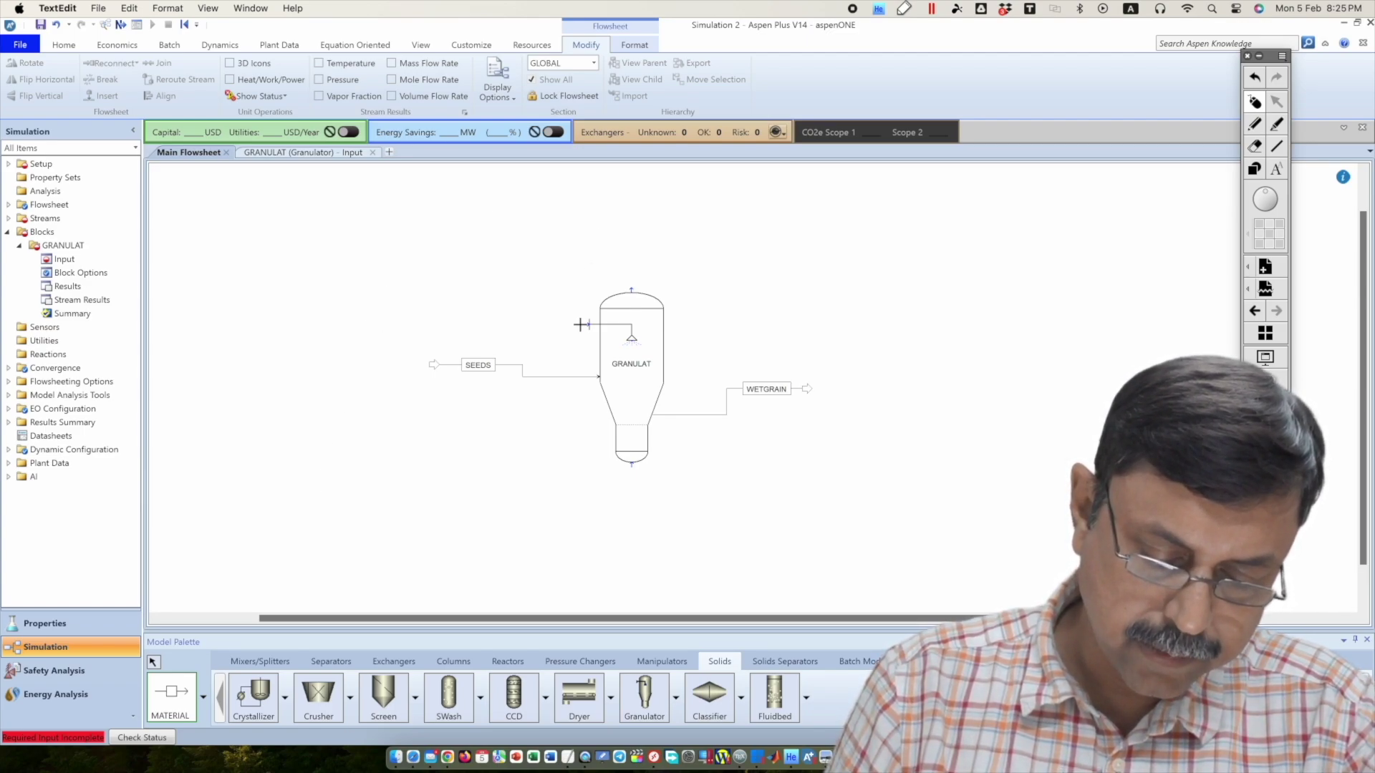
pyautogui.click(587, 323)
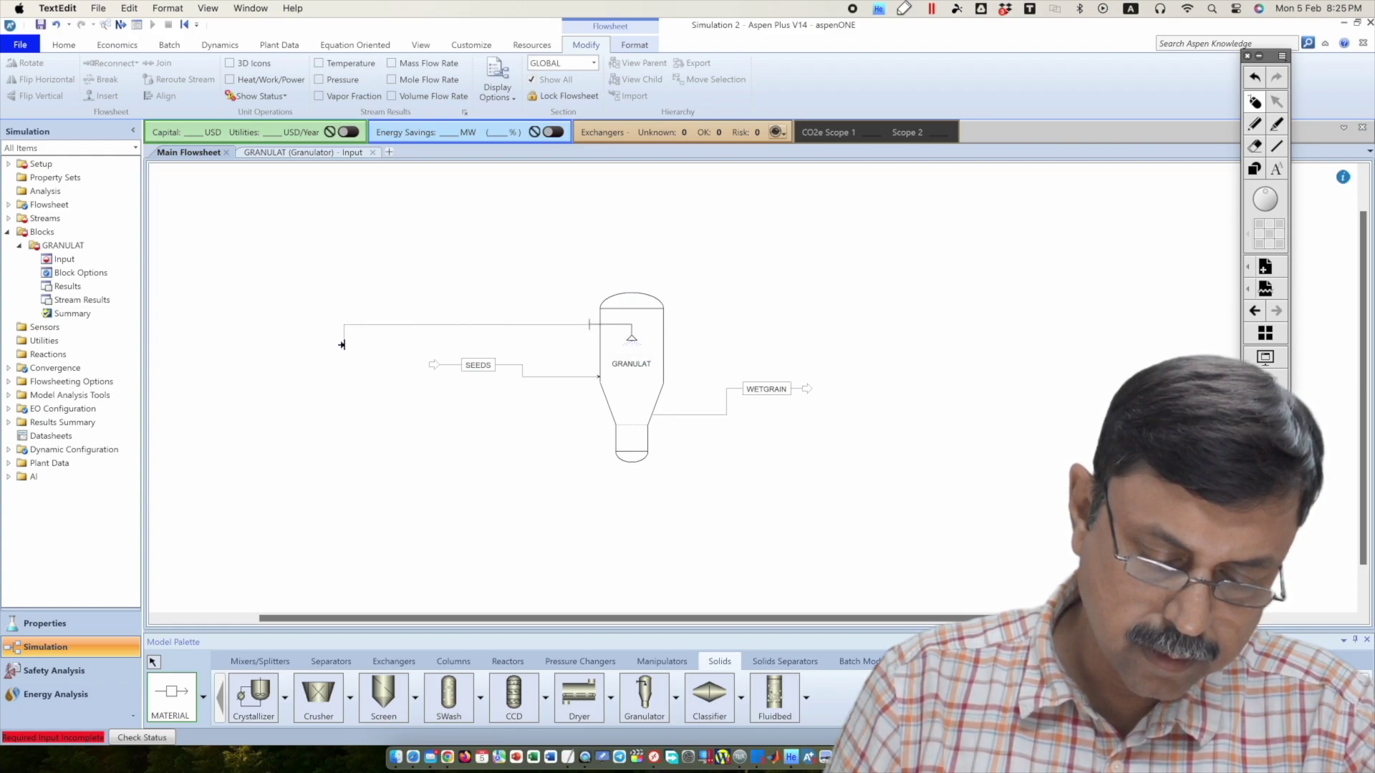
pyautogui.click(325, 322)
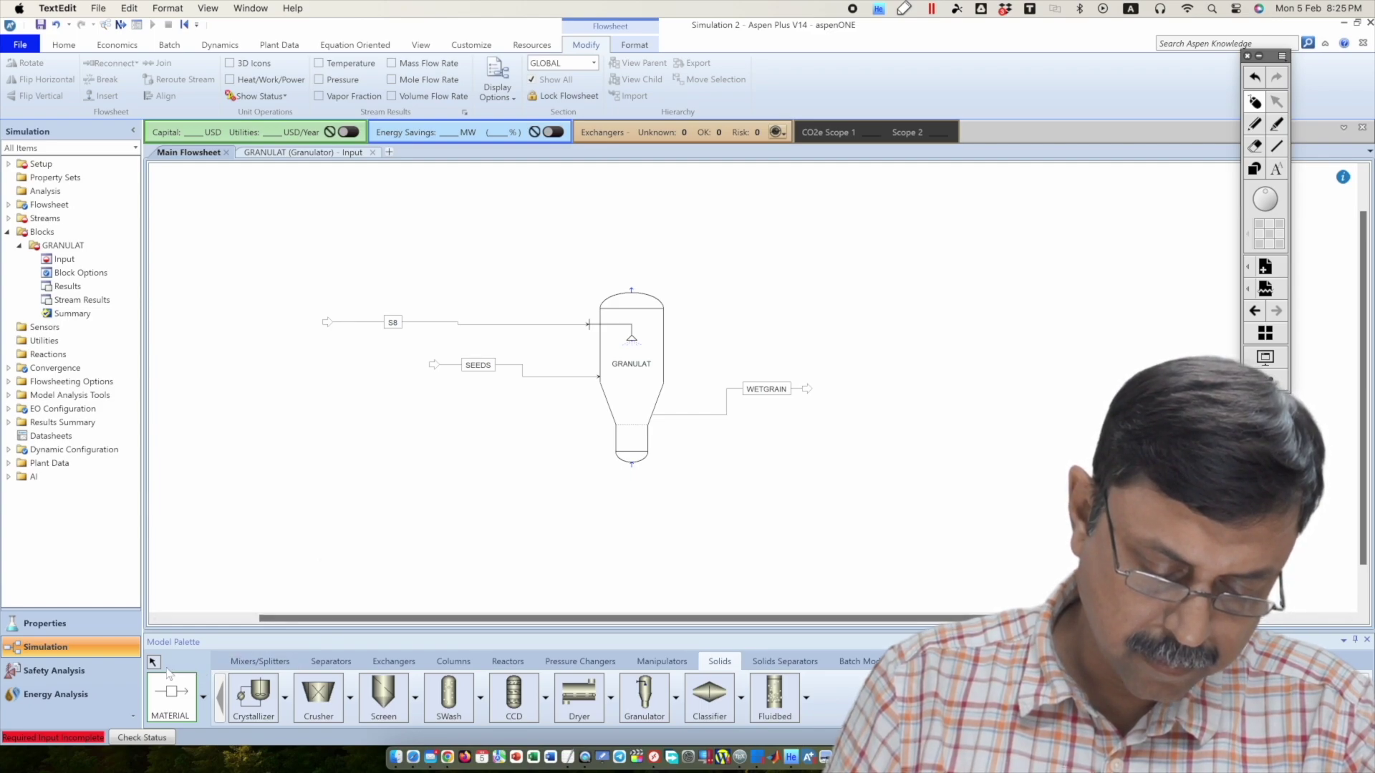
pyautogui.click(153, 663)
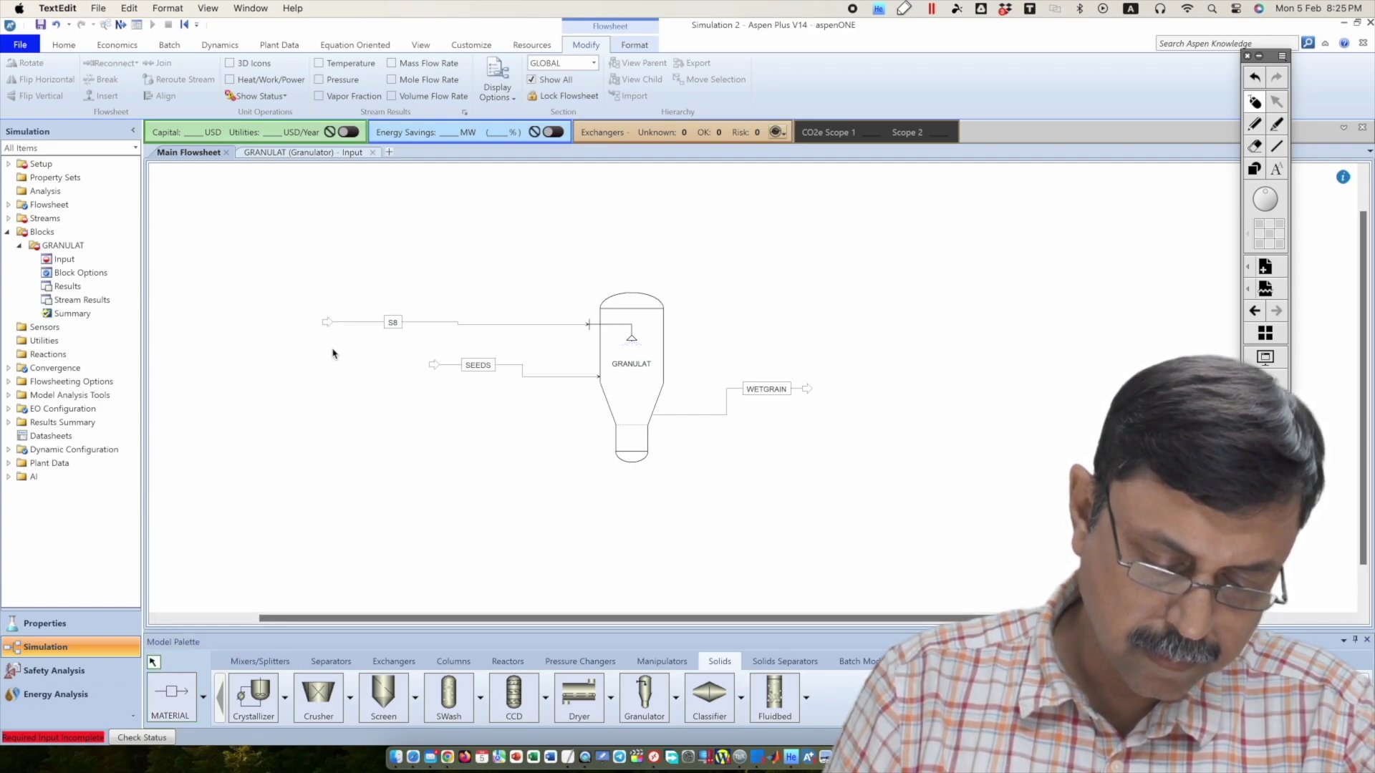
# Rename the stream feeding the granulator's spray nozzle BINDER.
pyautogui.click(389, 322)
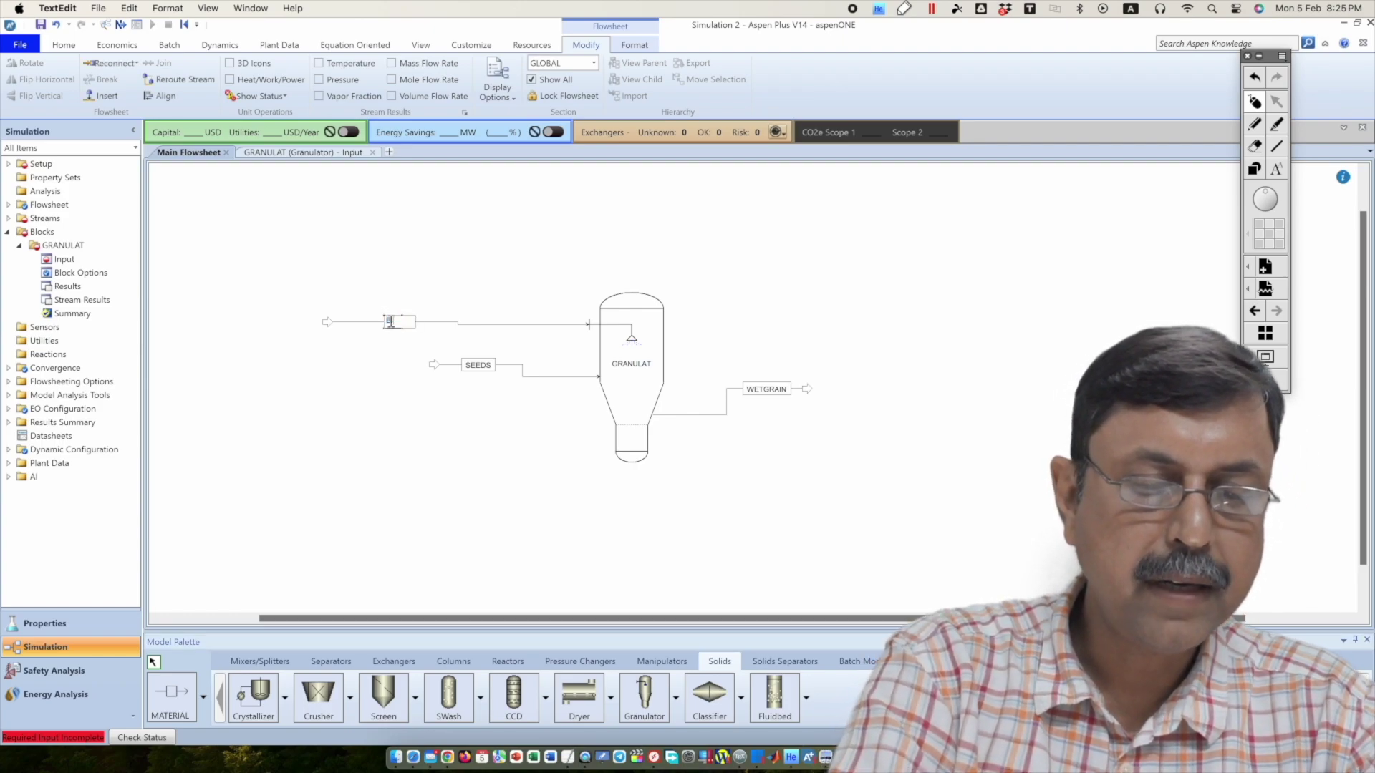
pyautogui.write('BINDER')
pyautogui.press('Return')
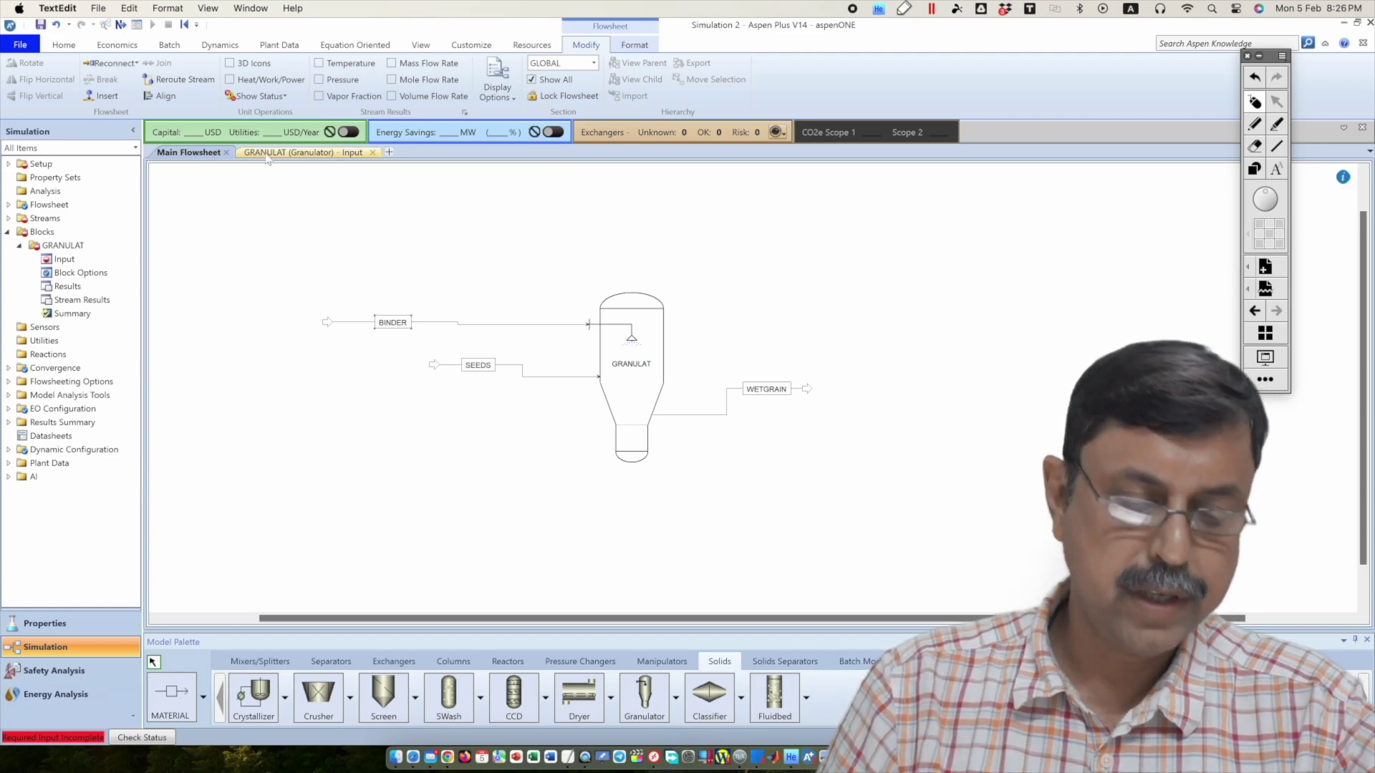
# Set the GRANULAT block's specification method to particle growth by granulation.
pyautogui.click(267, 154)
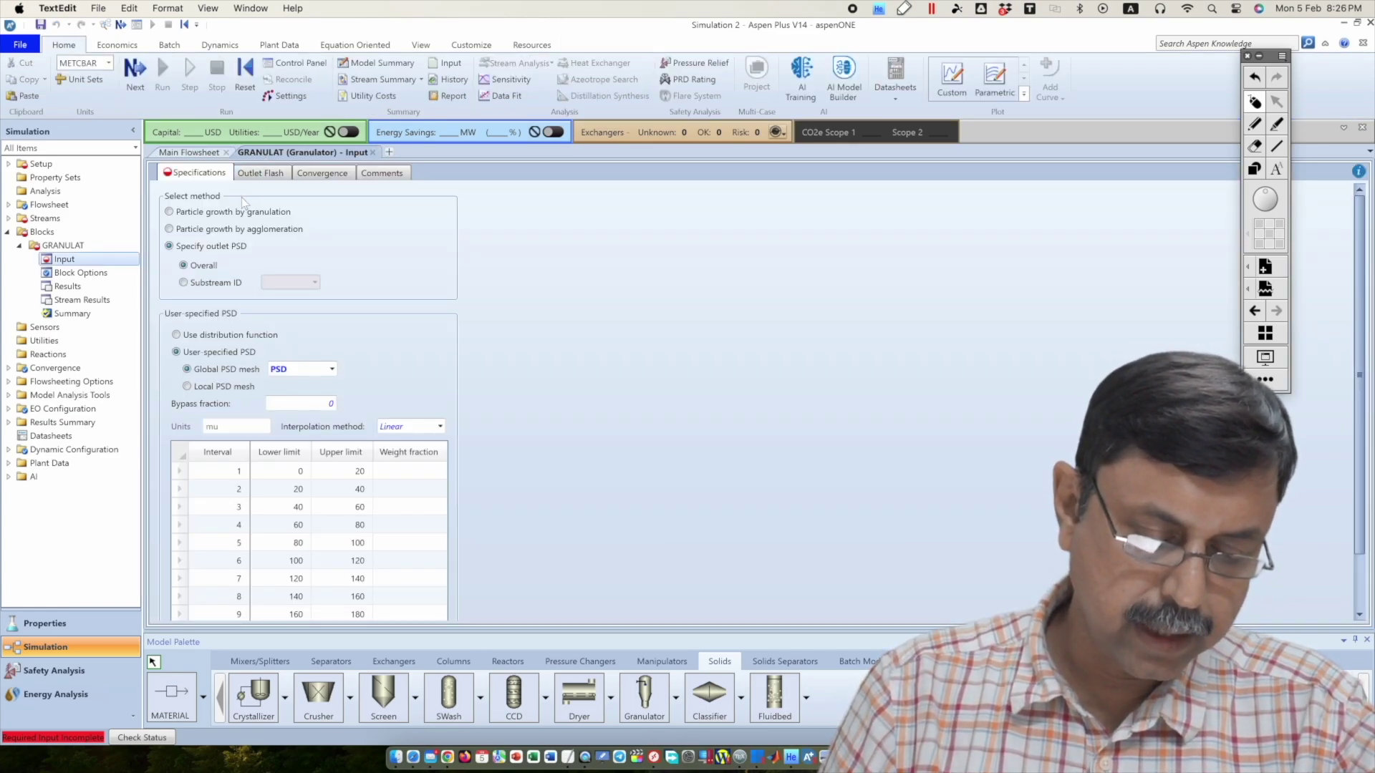
pyautogui.click(169, 212)
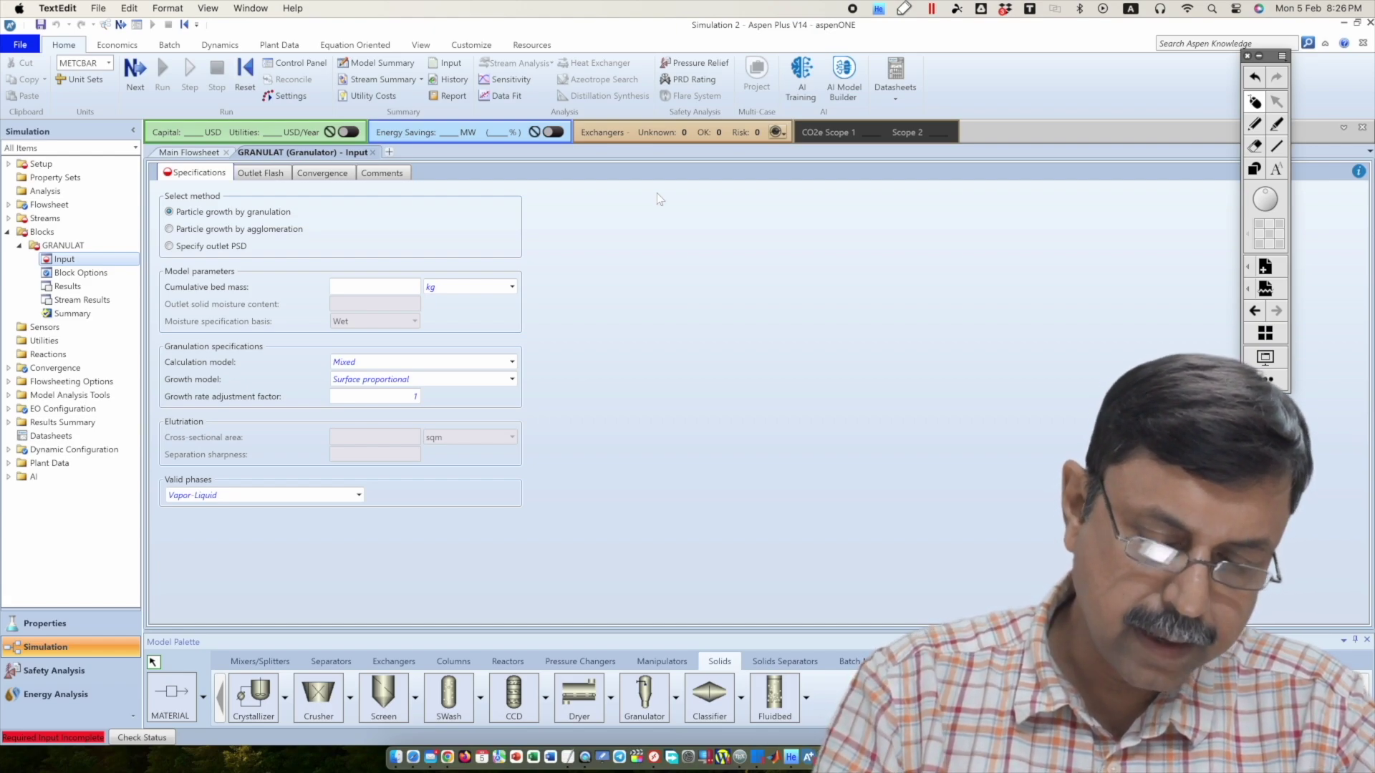
pyautogui.click(1258, 127)
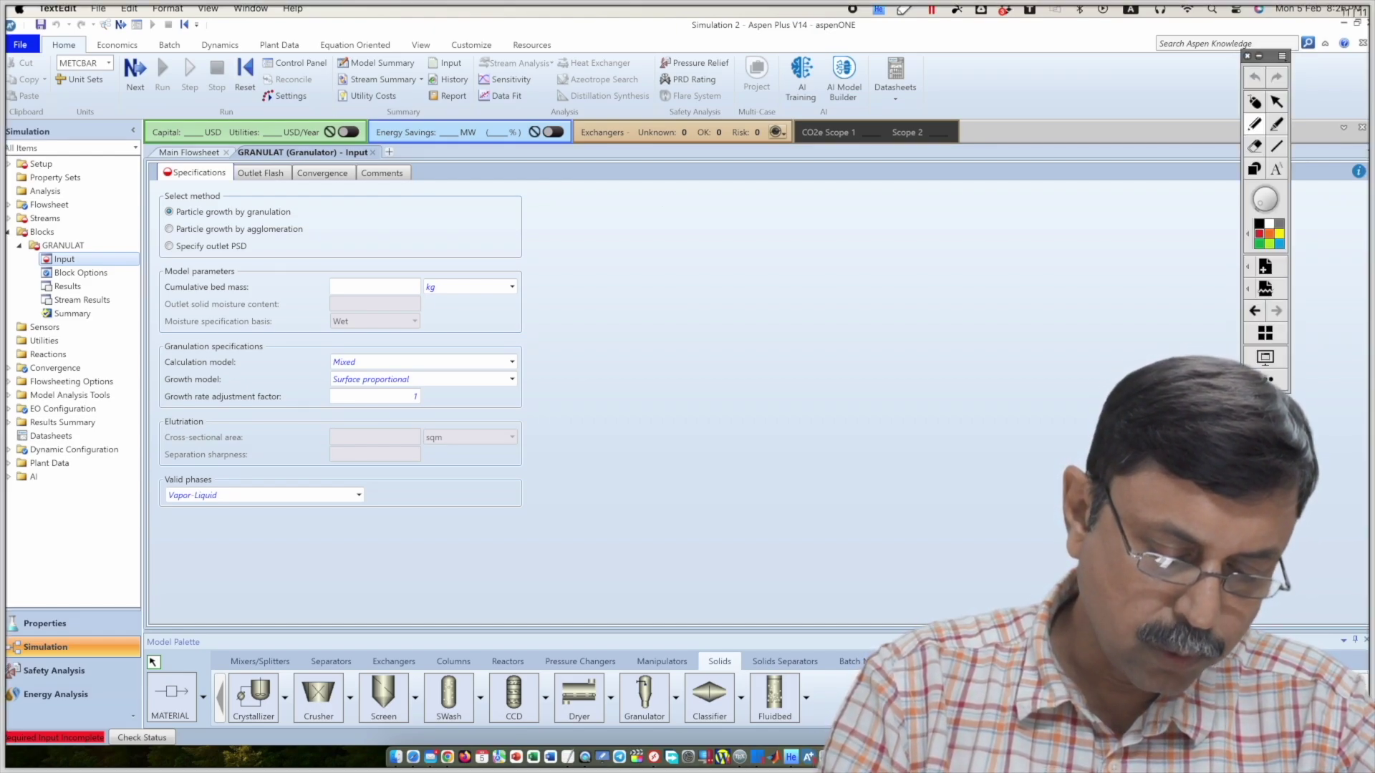
pyautogui.moveTo(237, 308); pyautogui.dragTo(277, 291)
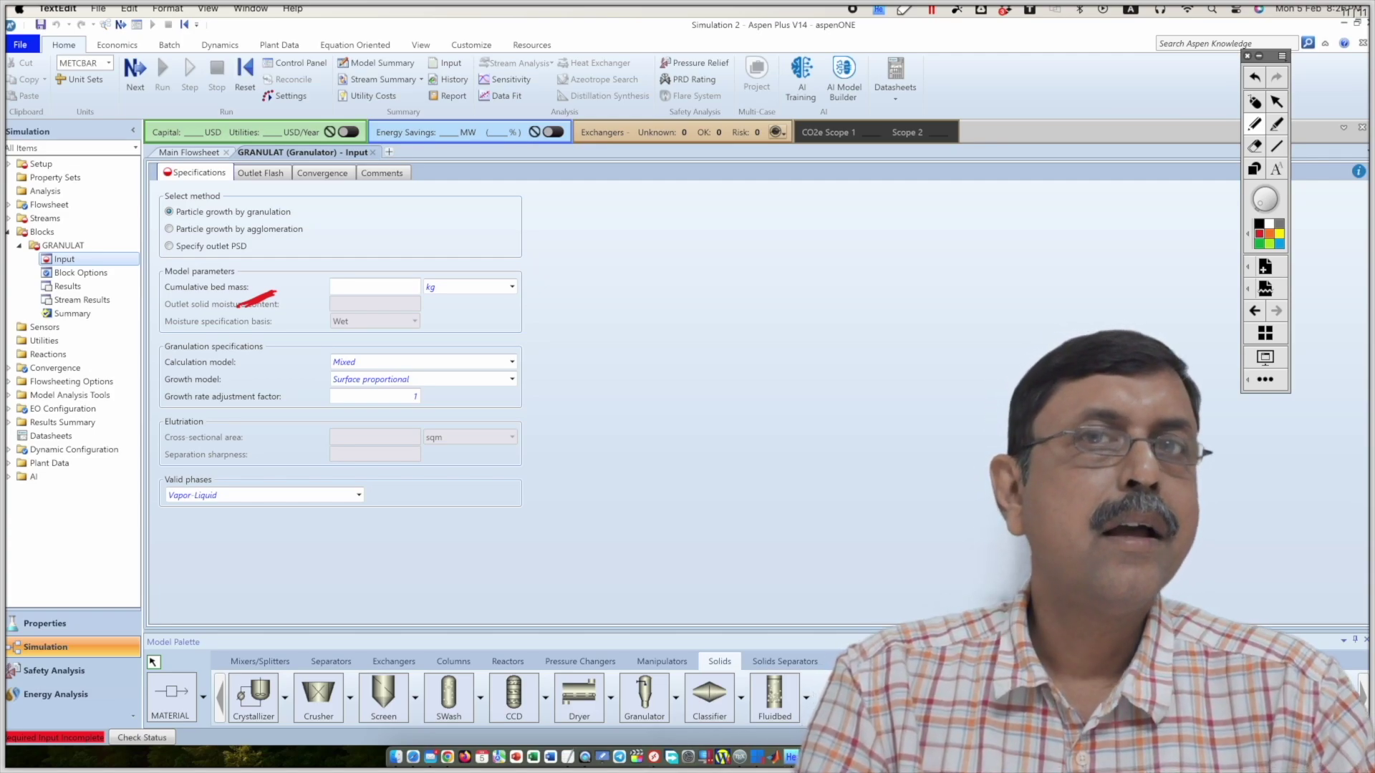
pyautogui.moveTo(423, 249); pyautogui.dragTo(406, 284)
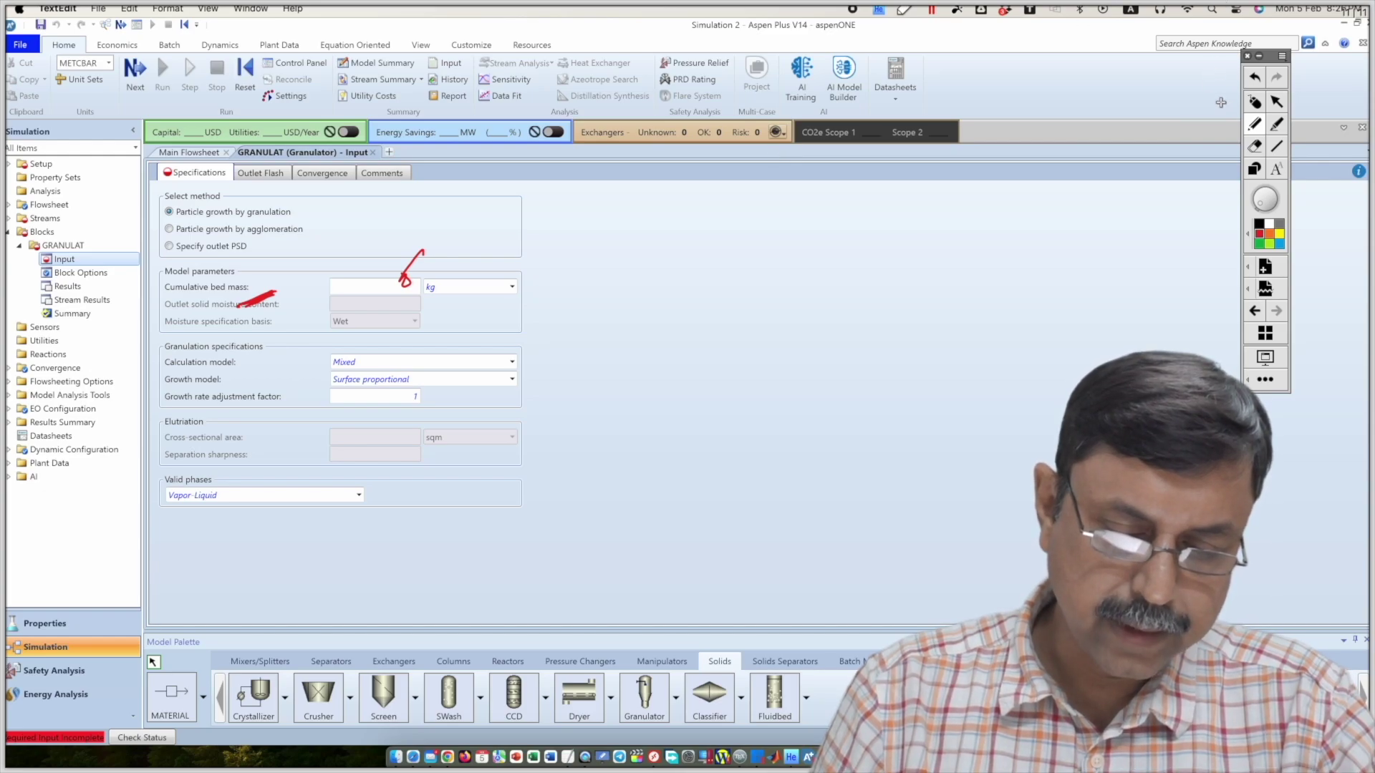
pyautogui.click(1250, 103)
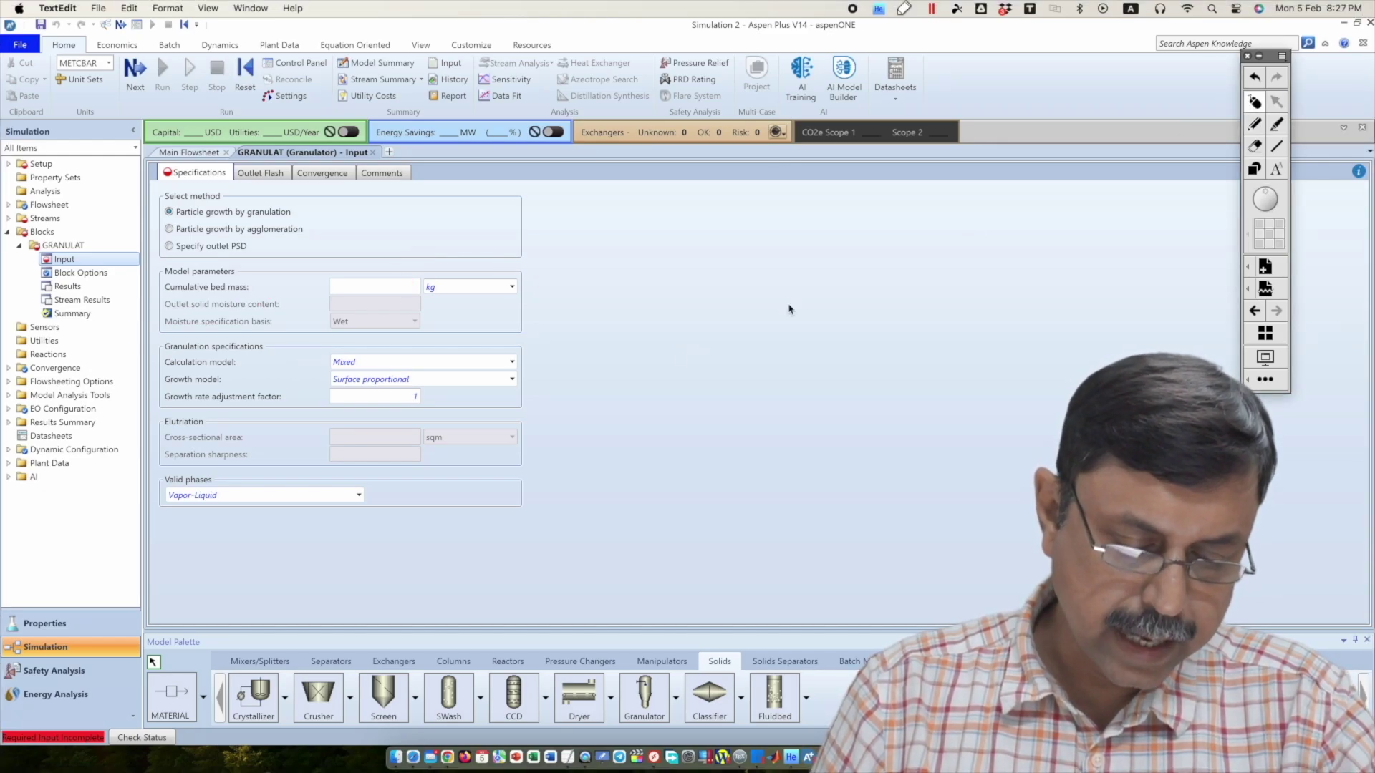
# Review the granulation calculation model options and read the Mixed Granulation Model help topic's assumptions and population balance equation.
pyautogui.click(512, 363)
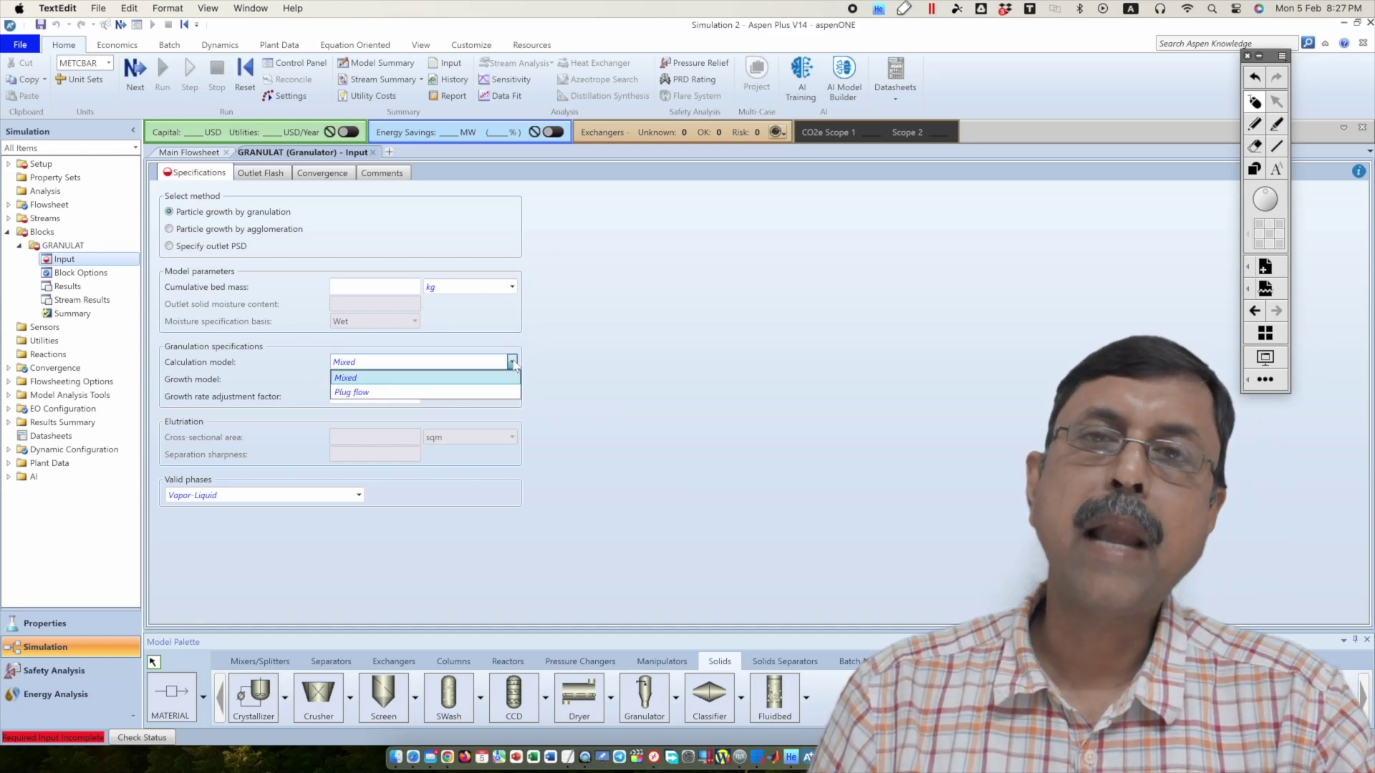
pyautogui.press('F1')
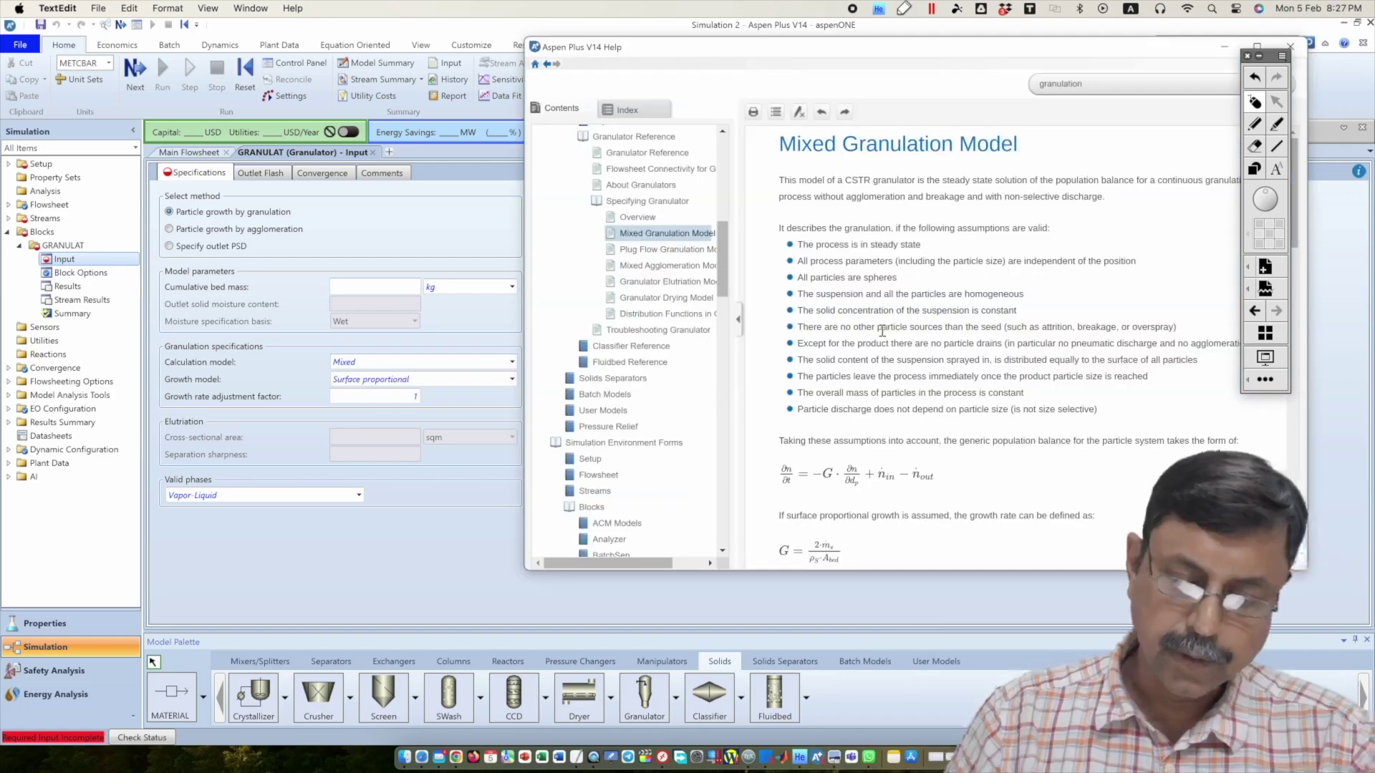
pyautogui.scroll(-3, 879, 308)
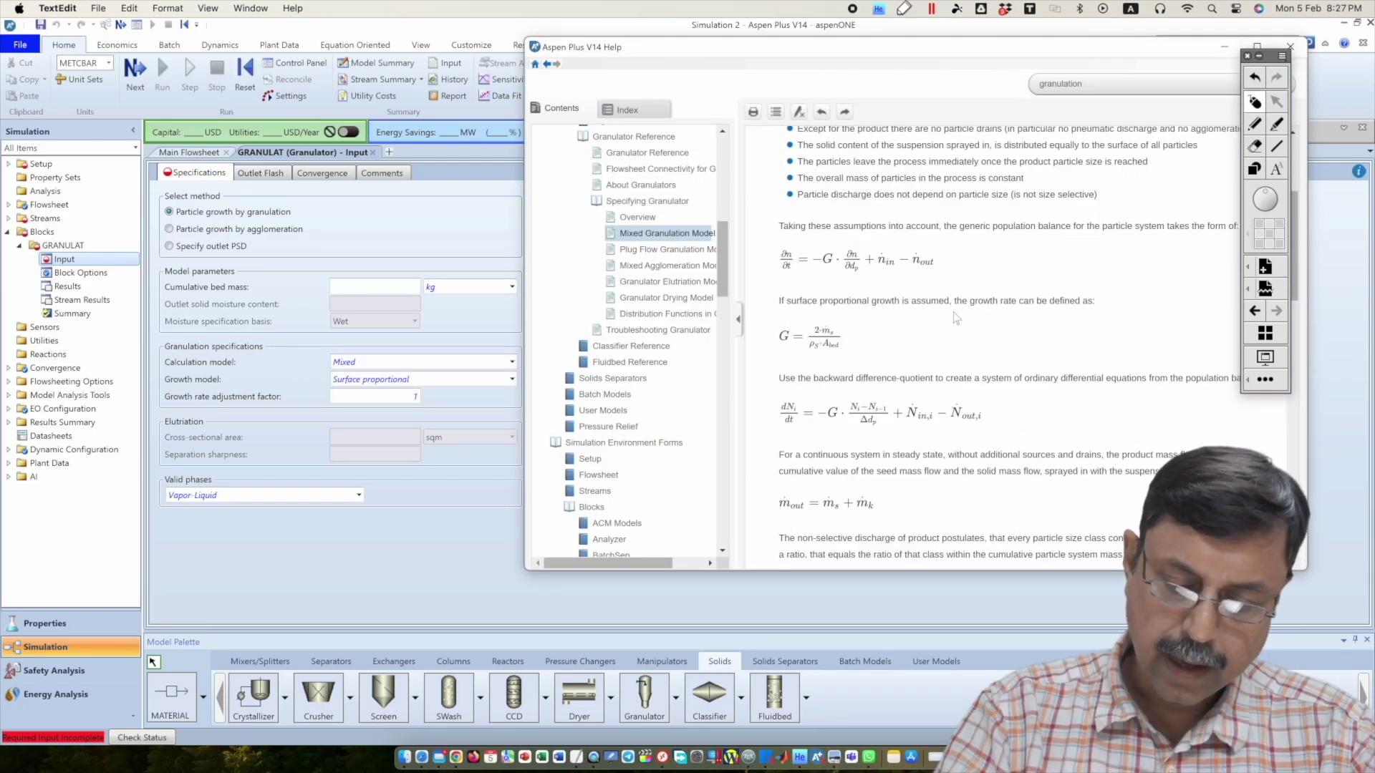
pyautogui.click(1255, 125)
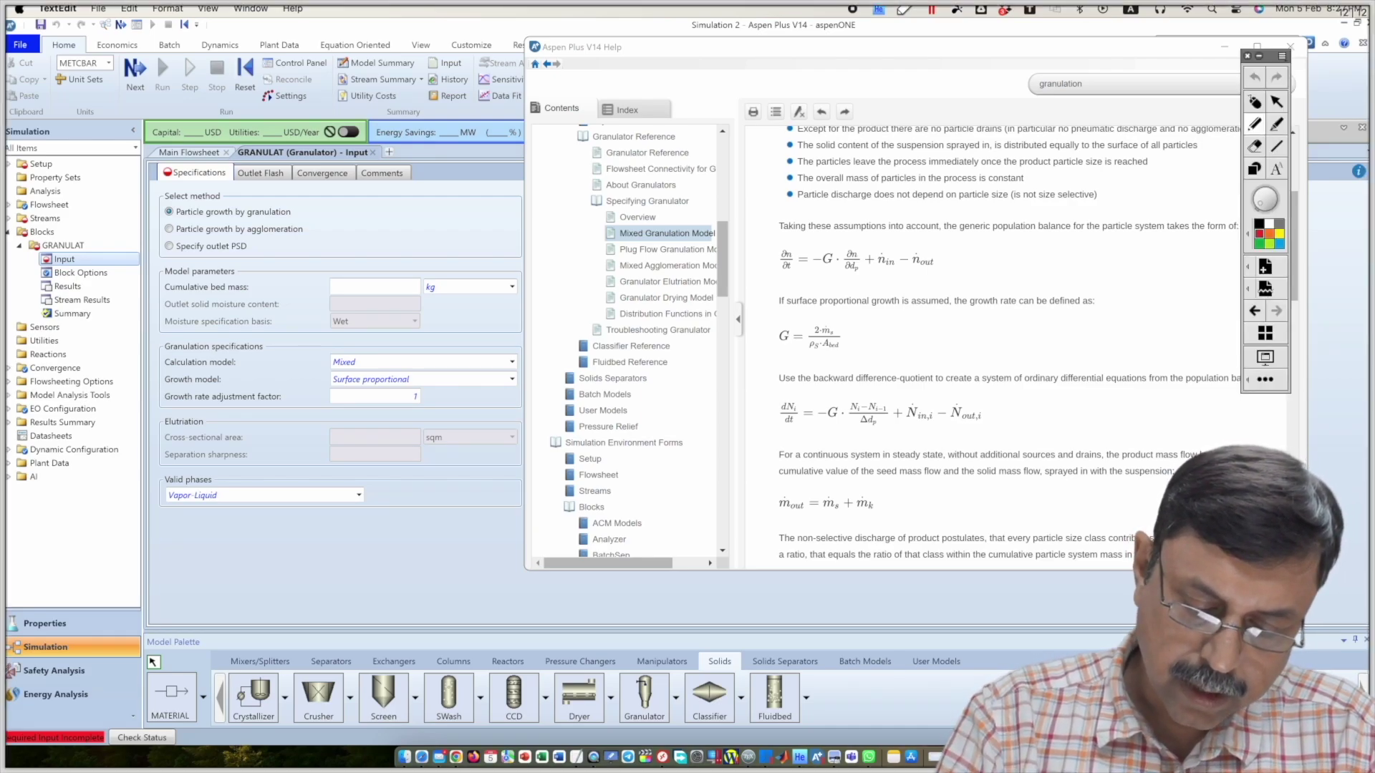
pyautogui.moveTo(777, 132)
pyautogui.mouseDown()
pyautogui.moveTo(765, 150)
pyautogui.moveTo(778, 198)
pyautogui.mouseUp()
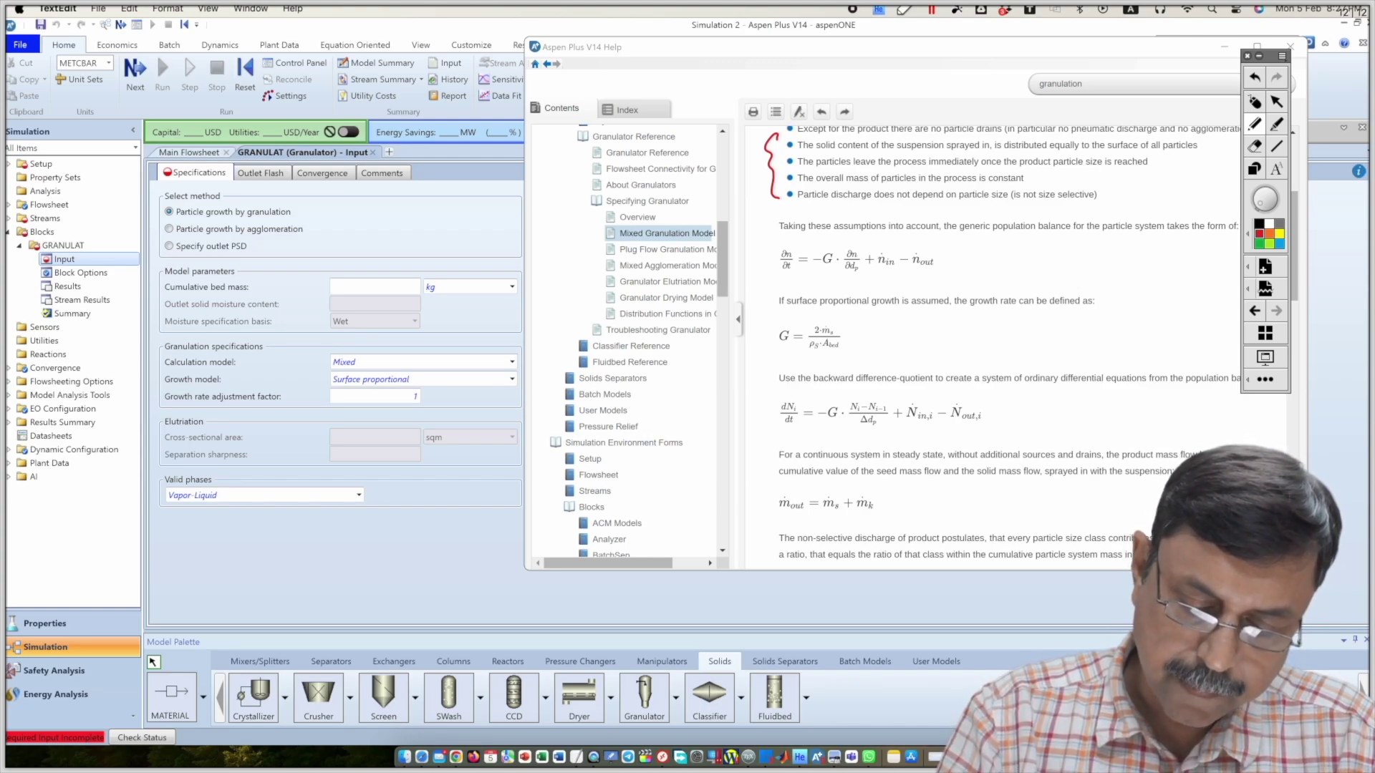
pyautogui.moveTo(967, 243); pyautogui.dragTo(1210, 242)
pyautogui.moveTo(788, 283)
pyautogui.mouseDown()
pyautogui.moveTo(953, 276)
pyautogui.moveTo(859, 239)
pyautogui.moveTo(772, 252)
pyautogui.moveTo(791, 284)
pyautogui.mouseUp()
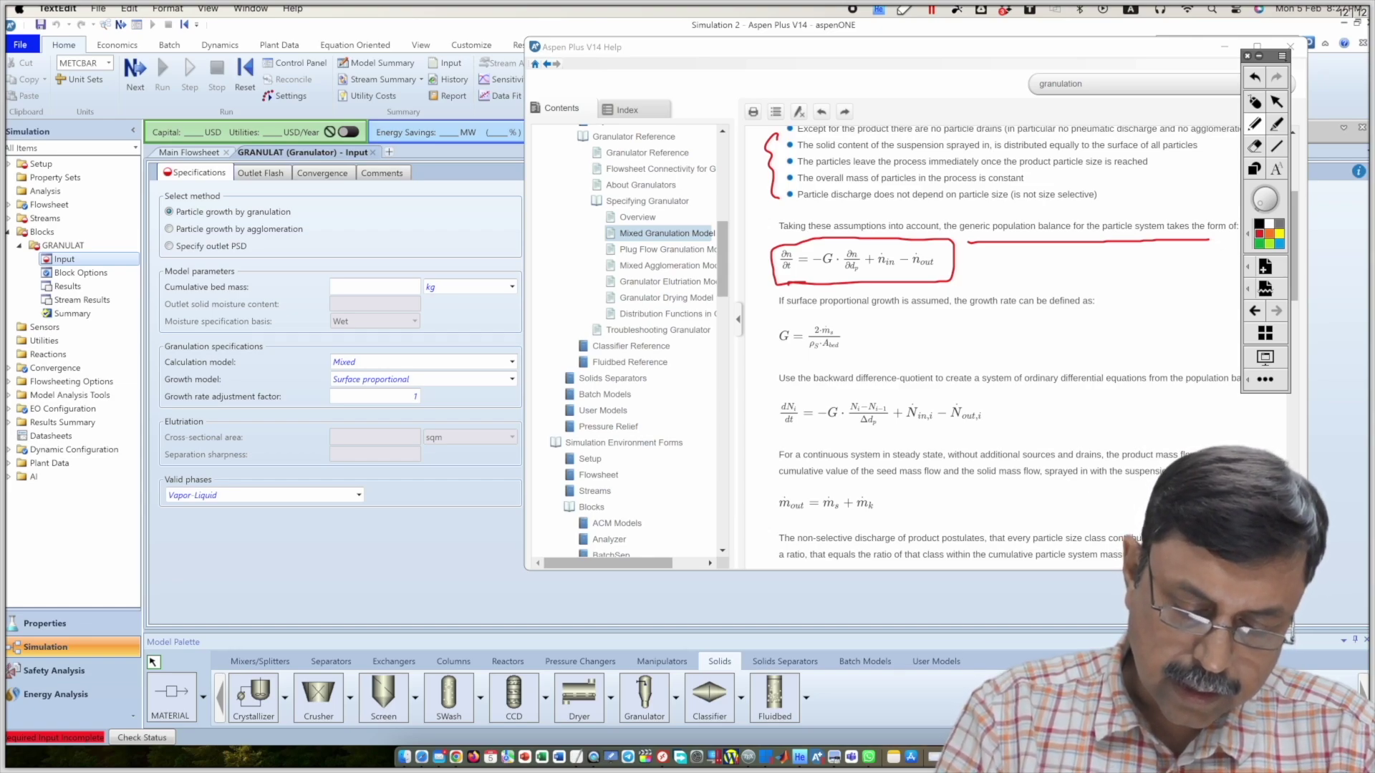
pyautogui.moveTo(836, 247)
pyautogui.mouseDown()
pyautogui.moveTo(822, 240)
pyautogui.moveTo(819, 279)
pyautogui.moveTo(835, 252)
pyautogui.mouseUp()
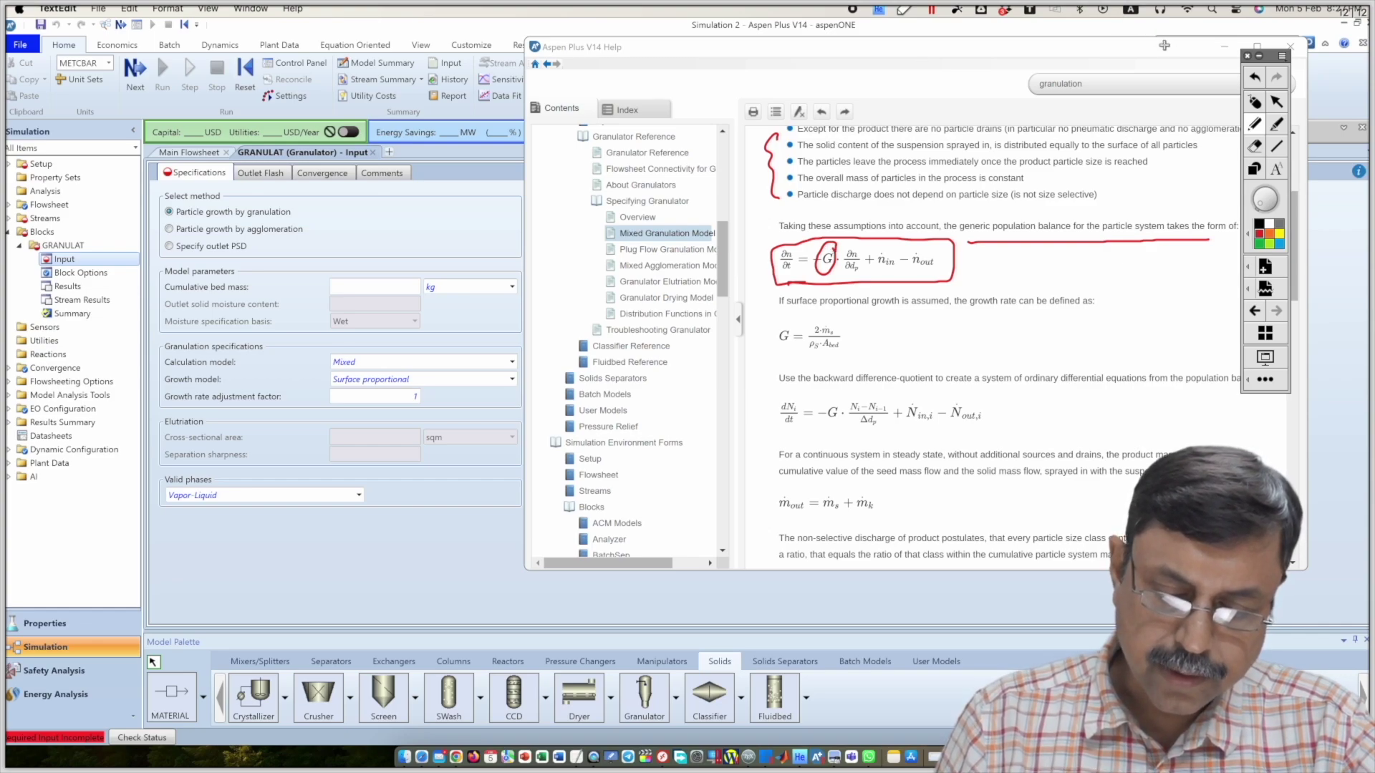
pyautogui.click(1256, 103)
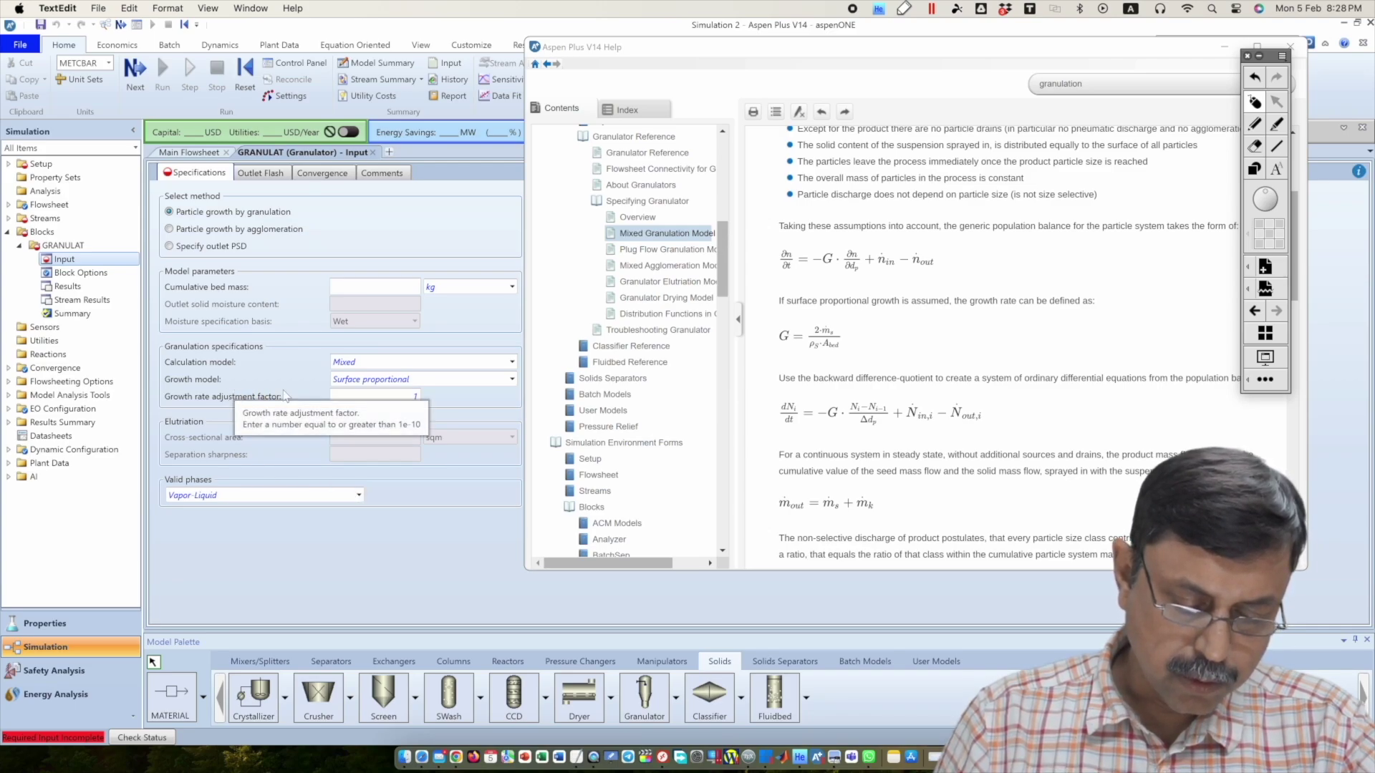
# Examine the growth model options and the surface-proportional growth rate equation in the Mixed Granulation Model help topic.
pyautogui.click(511, 381)
pyautogui.click(512, 381)
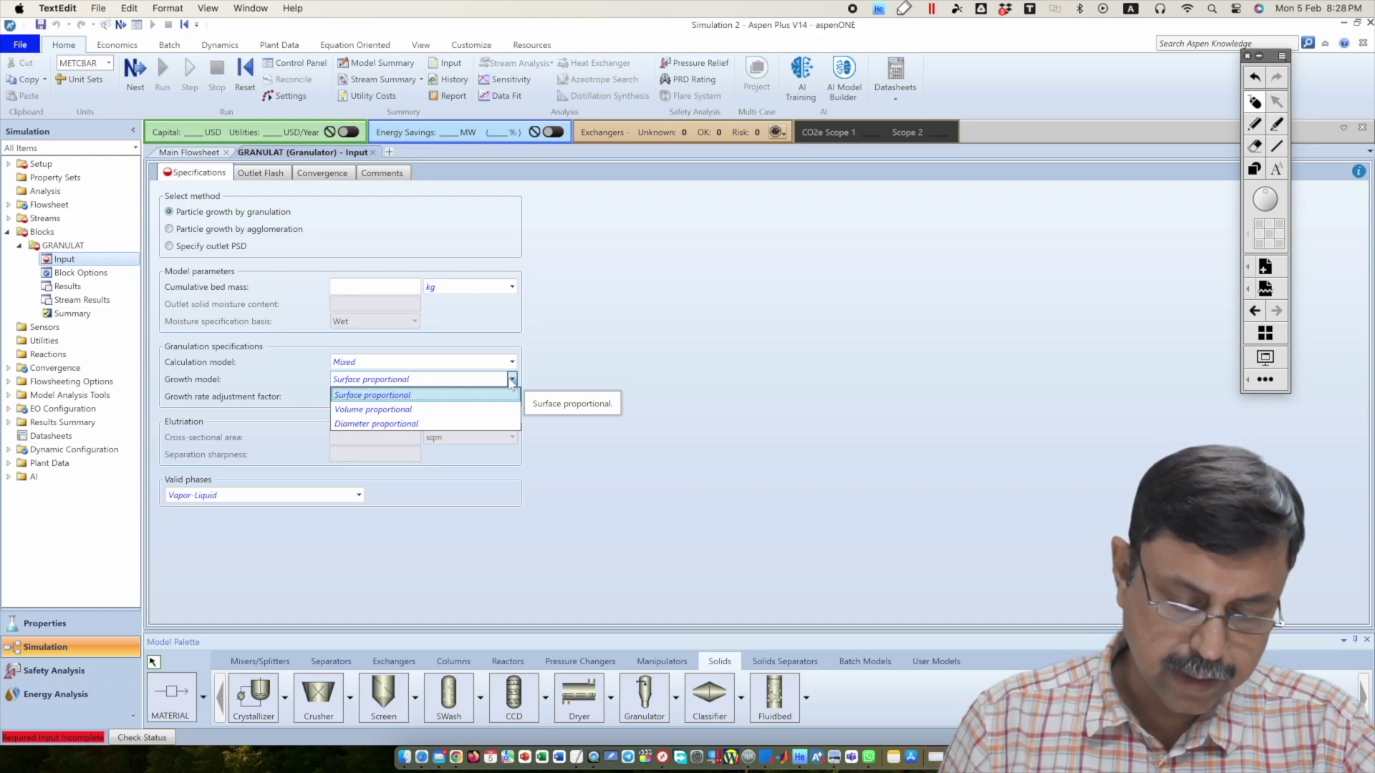
pyautogui.press('Down')
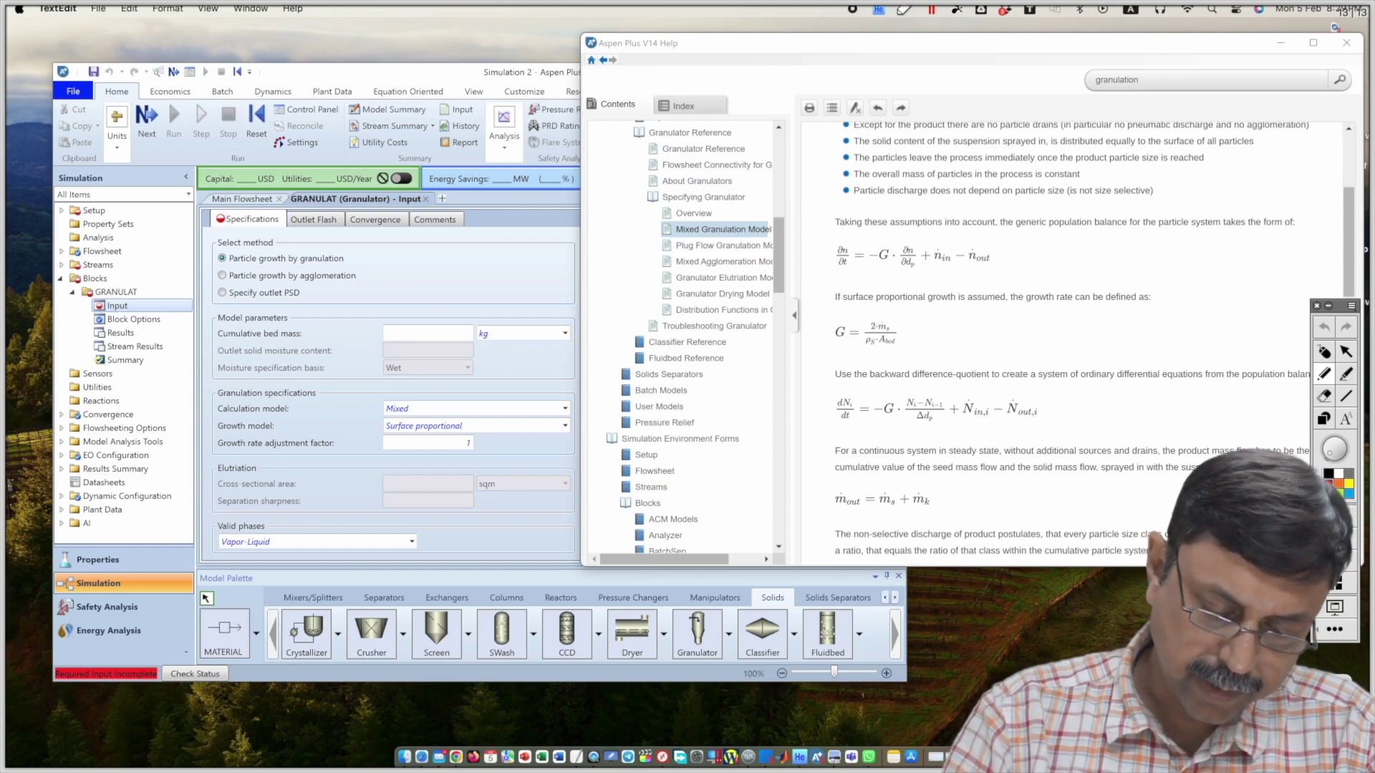
pyautogui.moveTo(851, 309); pyautogui.dragTo(1002, 311)
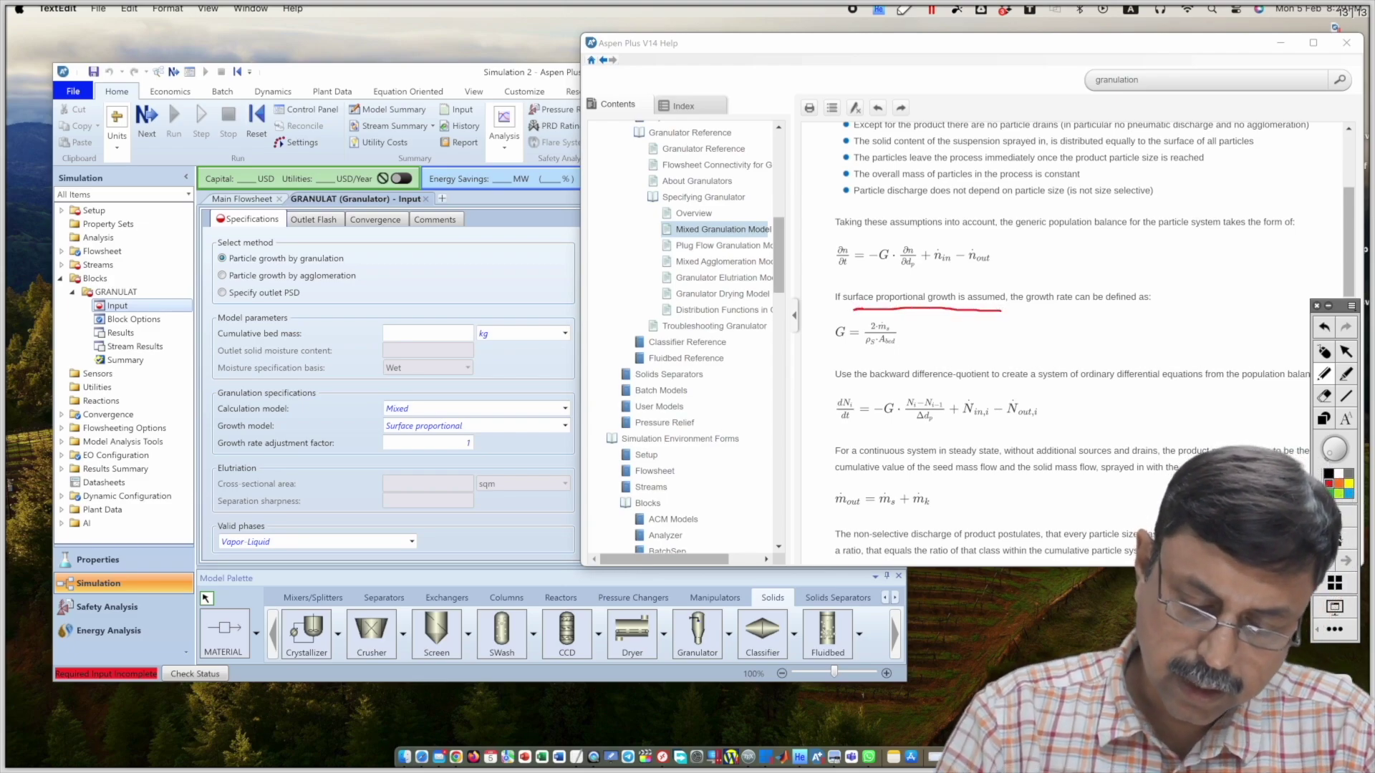
pyautogui.moveTo(895, 318)
pyautogui.mouseDown()
pyautogui.moveTo(849, 319)
pyautogui.moveTo(870, 359)
pyautogui.moveTo(891, 317)
pyautogui.mouseUp()
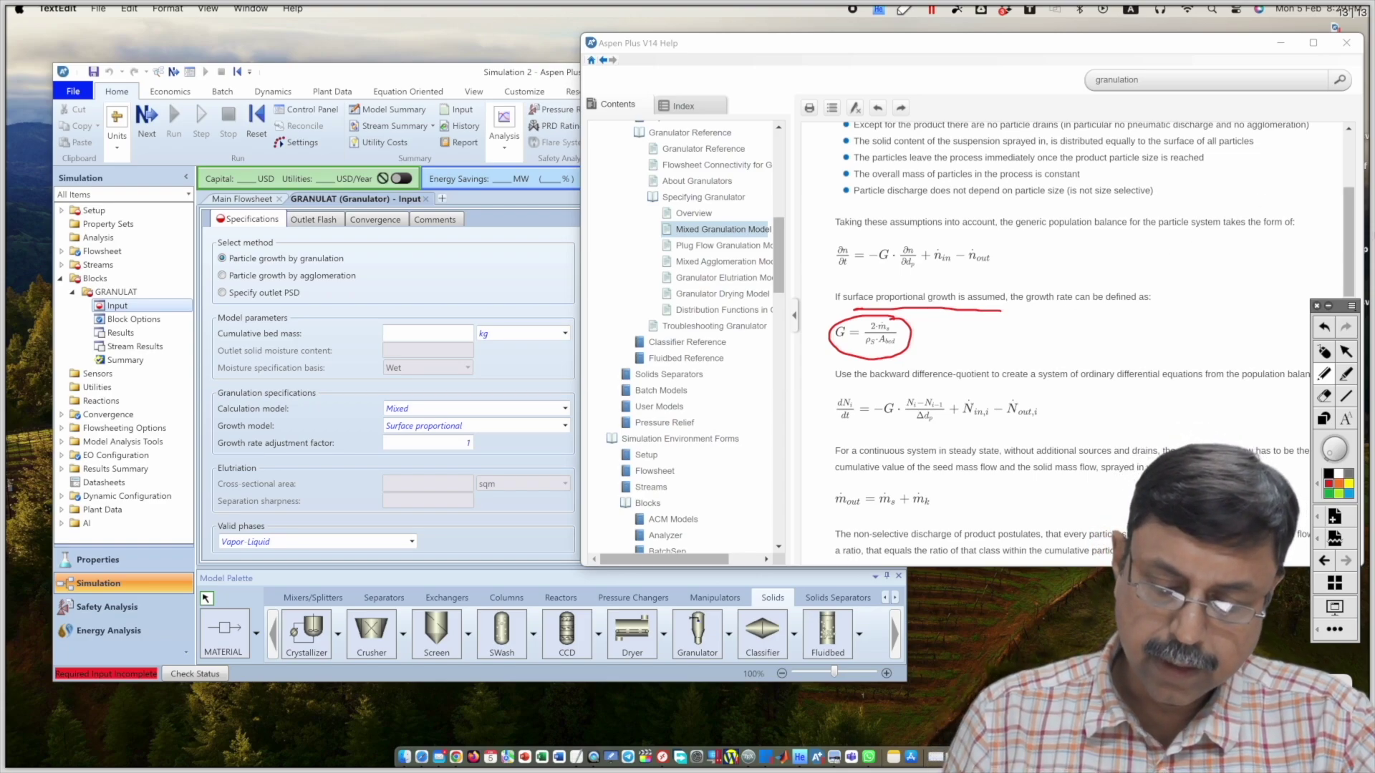
pyautogui.click(1327, 354)
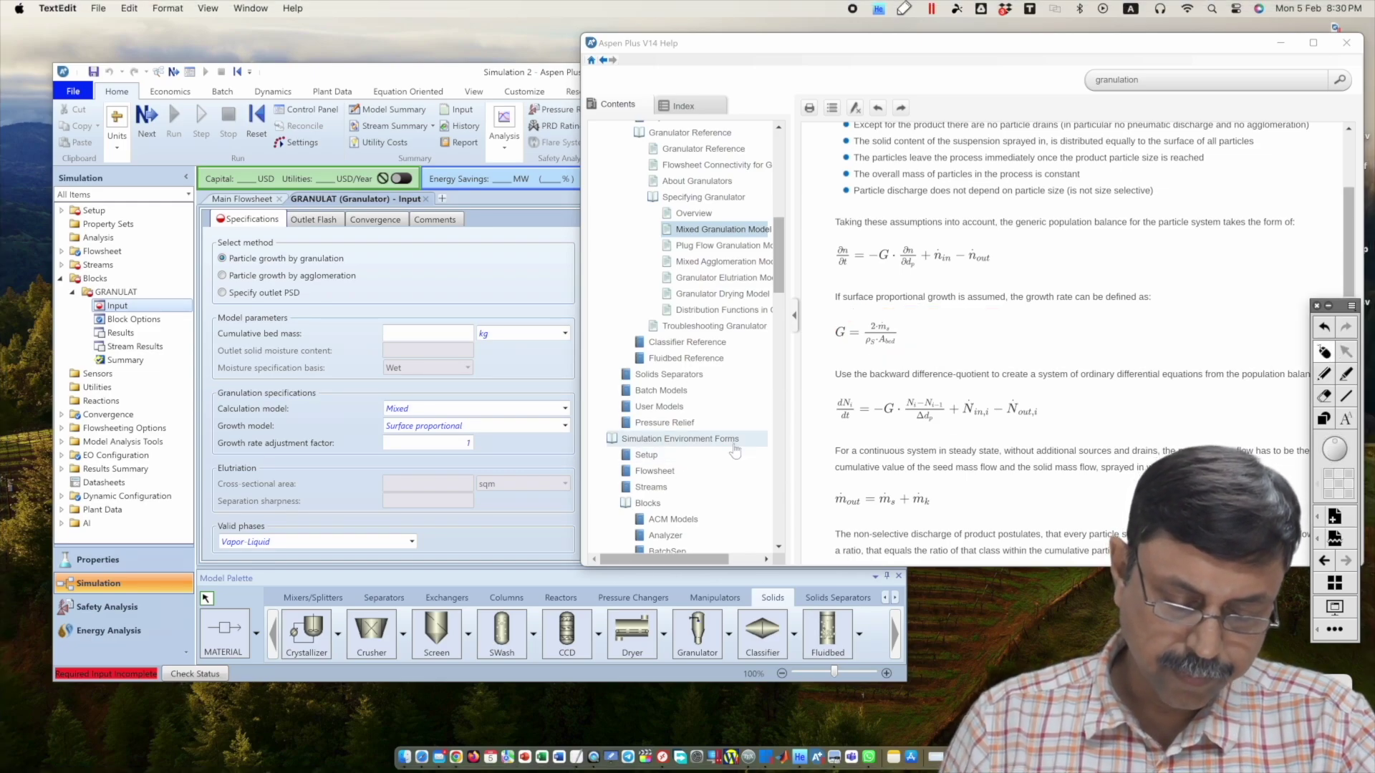
# Check the granulation growth model options and find the volume- and diameter-proportional growth rate equations in the Mixed Granulation Model help topic.
pyautogui.click(565, 426)
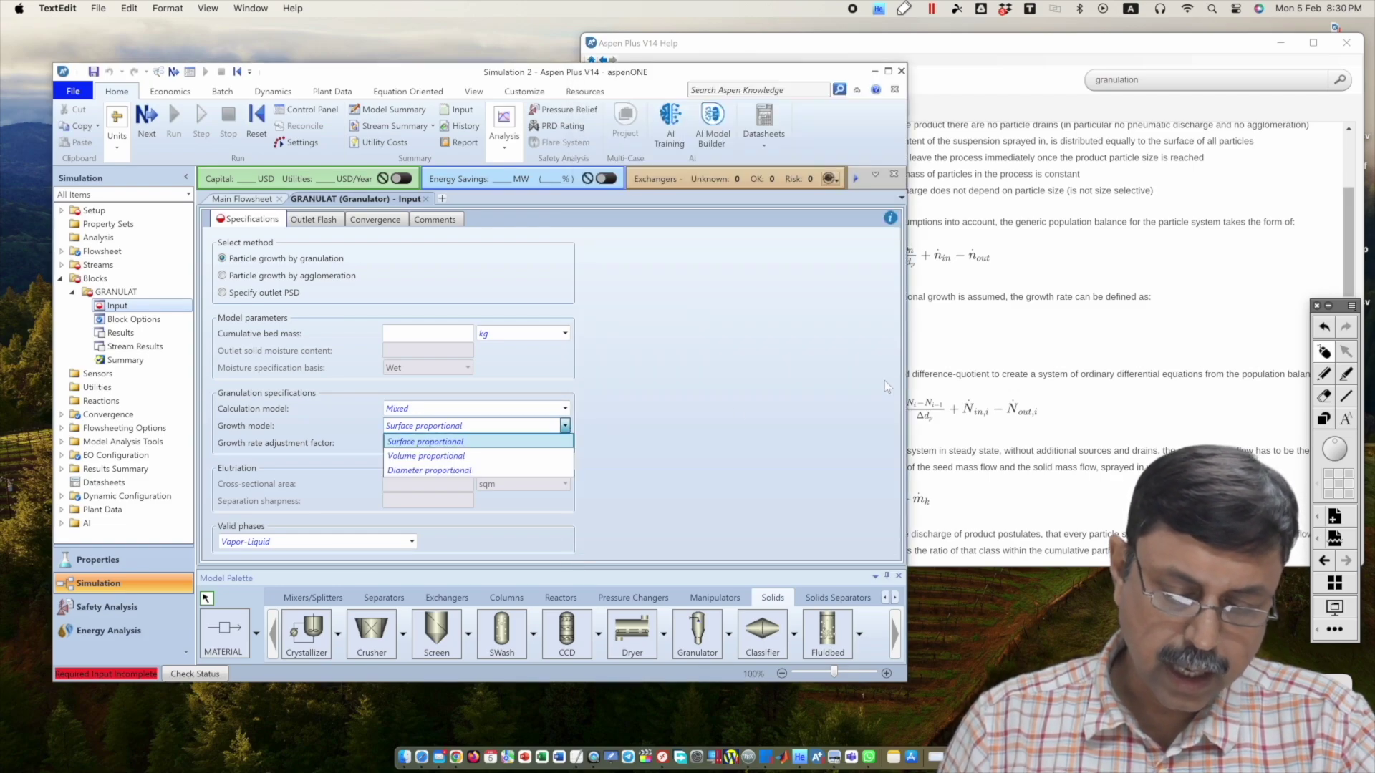
pyautogui.click(1106, 279)
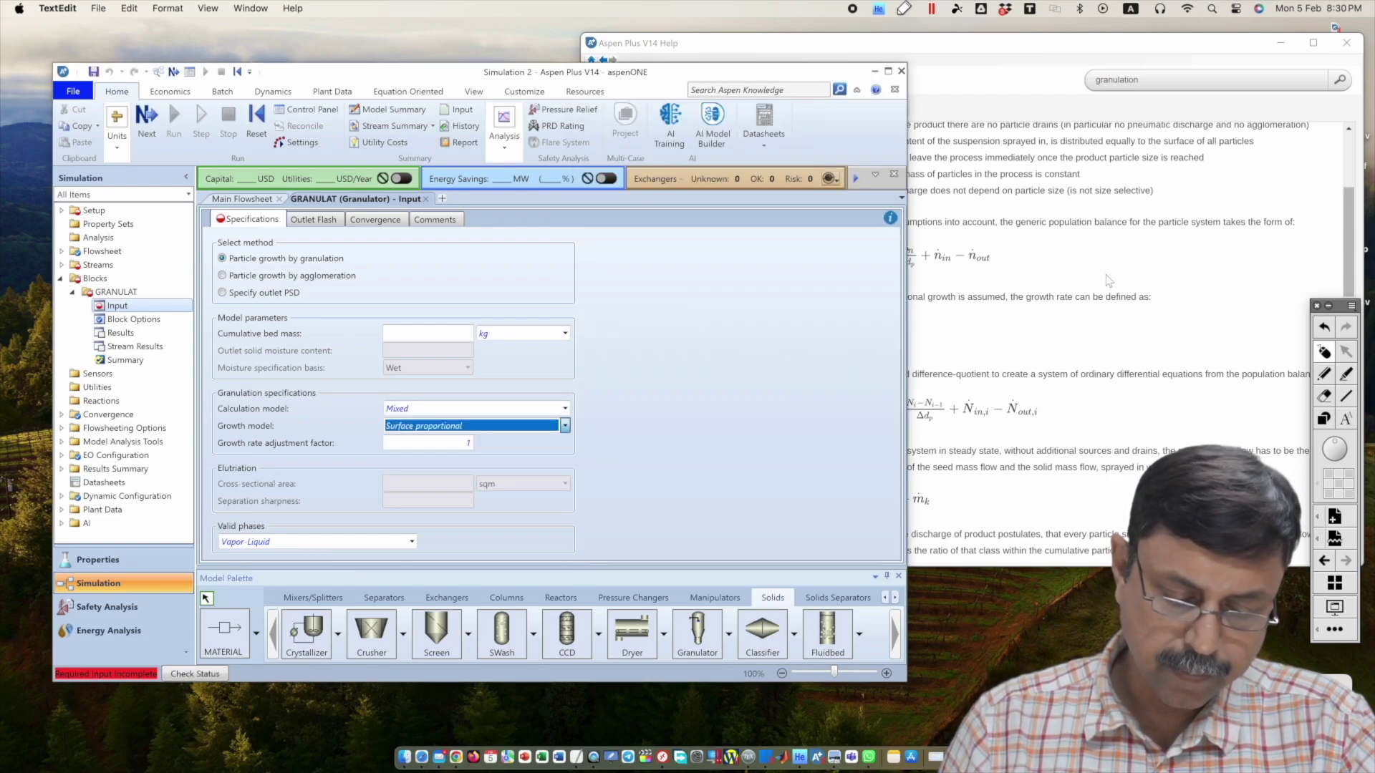
pyautogui.click(1088, 324)
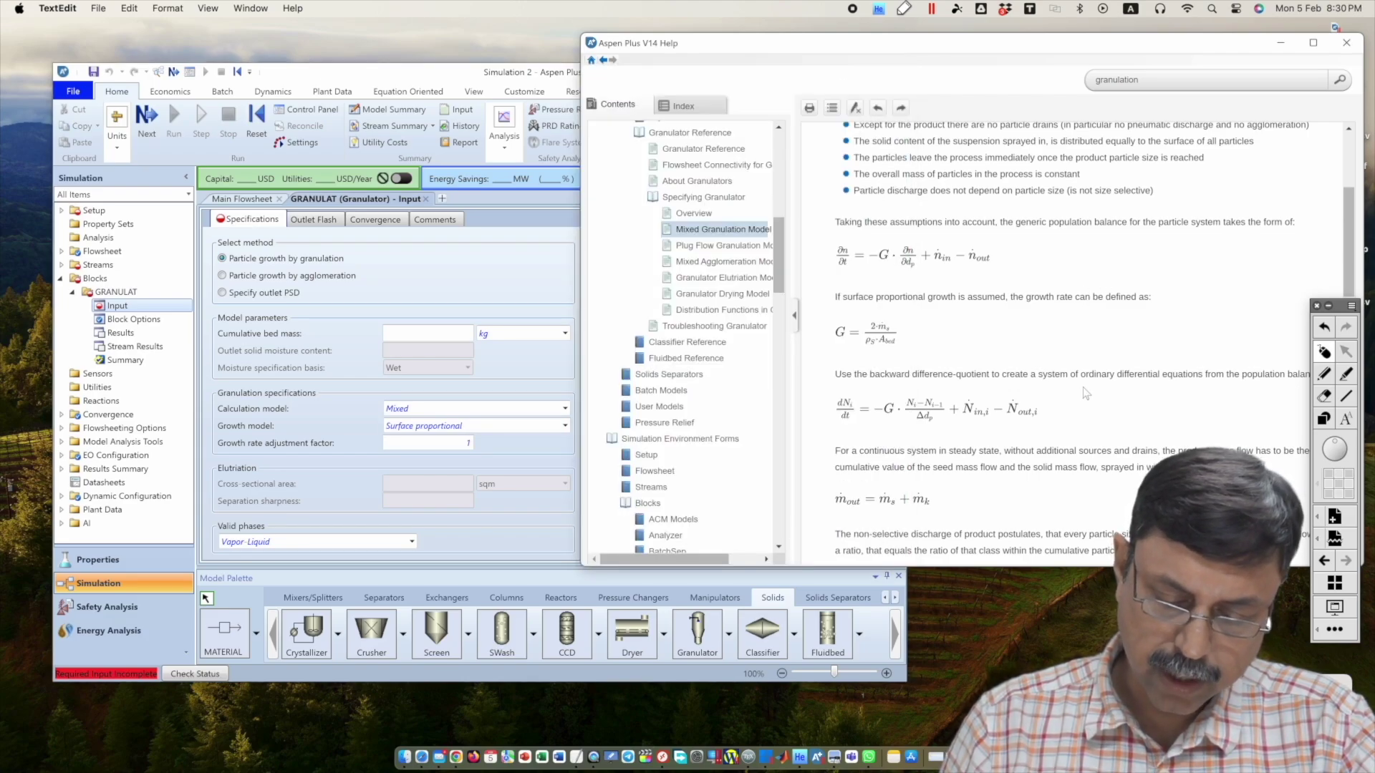
pyautogui.scroll(-10, 1086, 380)
pyautogui.scroll(-10, 1085, 393)
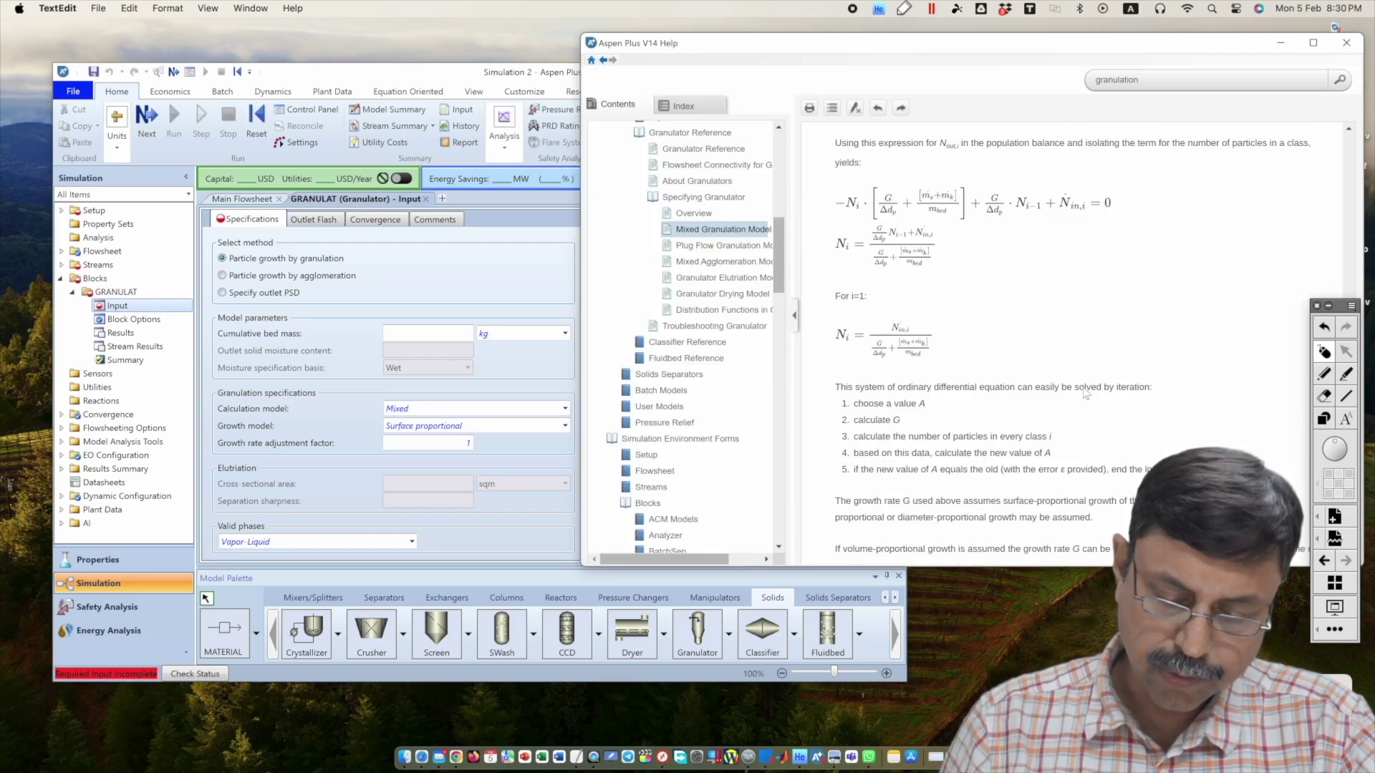
pyautogui.scroll(-1, 1085, 390)
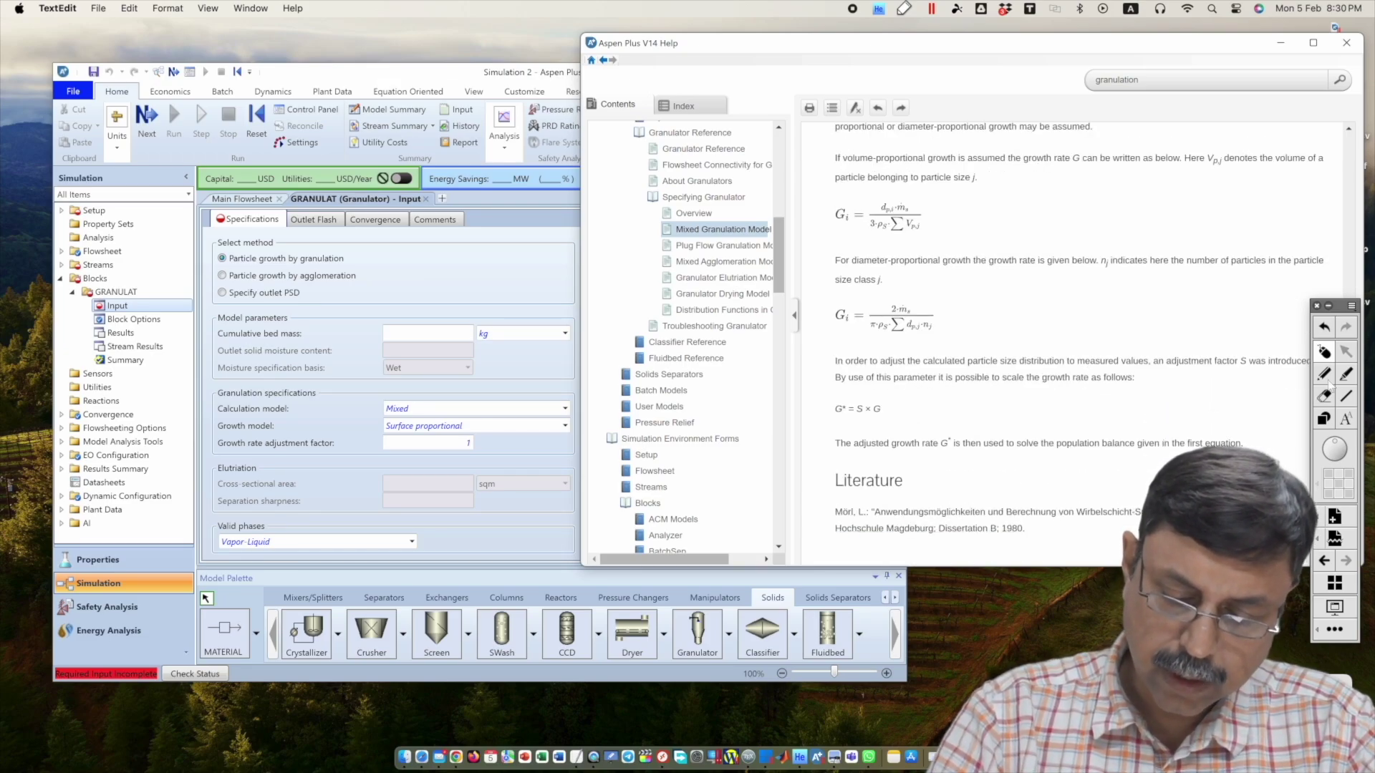
# Mark the volume-proportional and diameter-proportional growth rate terms and their equations in red on the Mixed Granulation Model help topic.
pyautogui.hotkey('ctrl', 'shift', 'a')
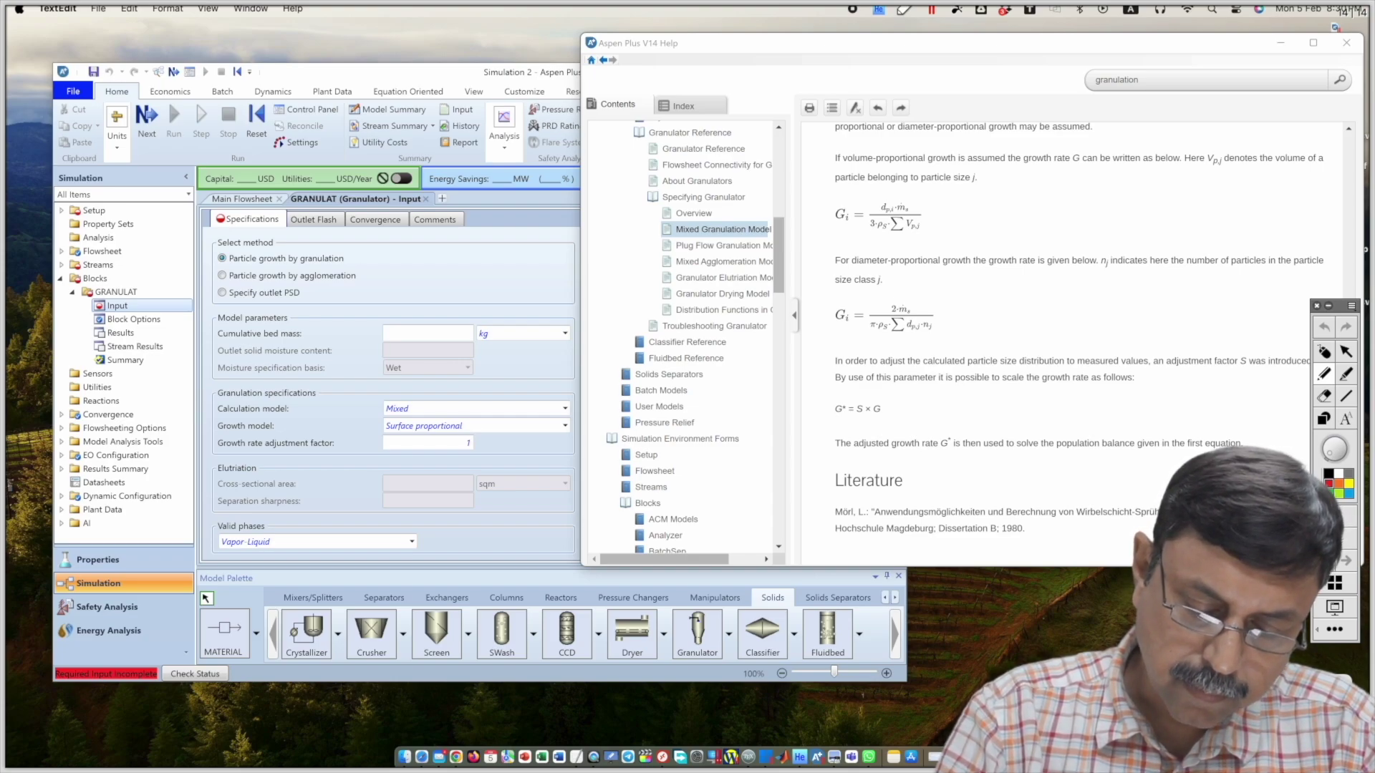
pyautogui.moveTo(852, 175); pyautogui.dragTo(961, 173)
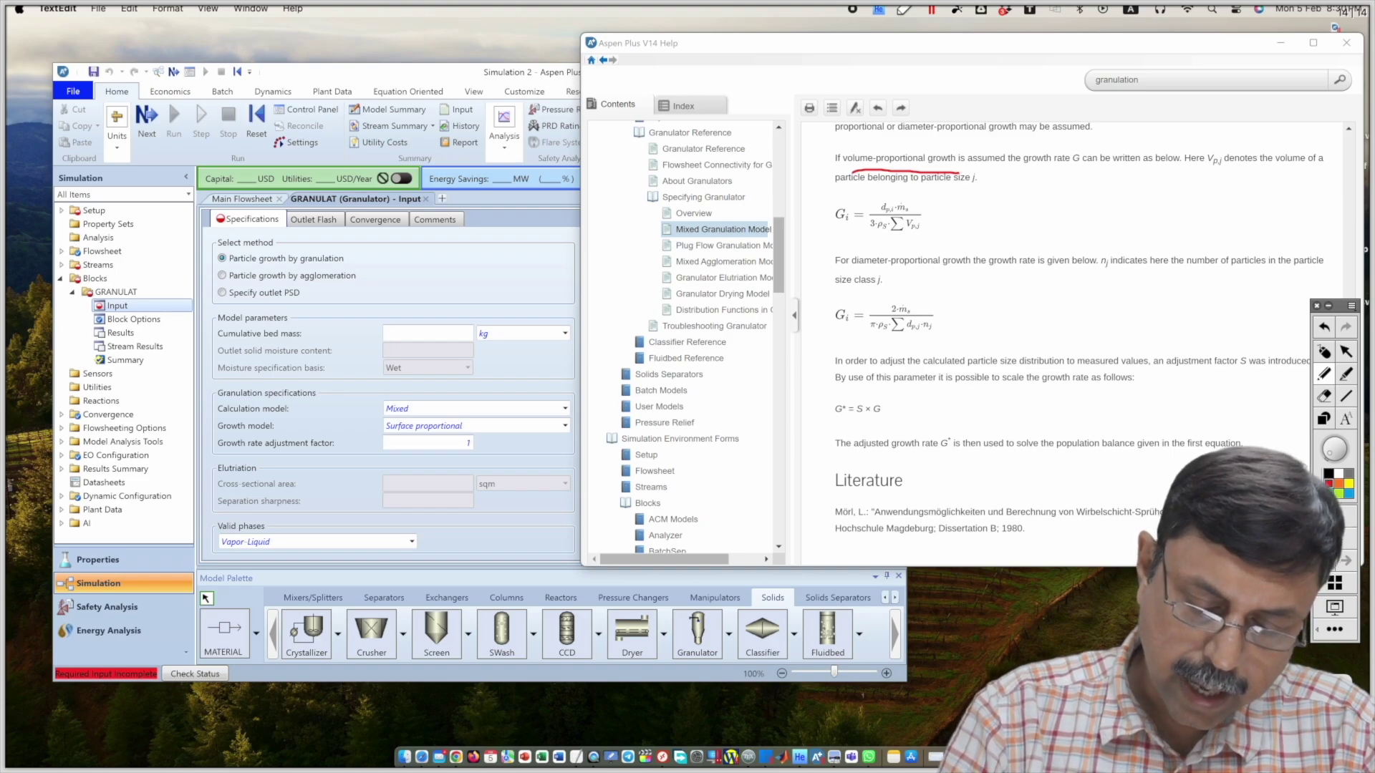
pyautogui.moveTo(858, 275); pyautogui.dragTo(972, 269)
pyautogui.moveTo(846, 198)
pyautogui.mouseDown()
pyautogui.moveTo(852, 218)
pyautogui.moveTo(844, 194)
pyautogui.mouseUp()
pyautogui.moveTo(849, 300)
pyautogui.mouseDown()
pyautogui.moveTo(829, 310)
pyautogui.moveTo(850, 298)
pyautogui.mouseUp()
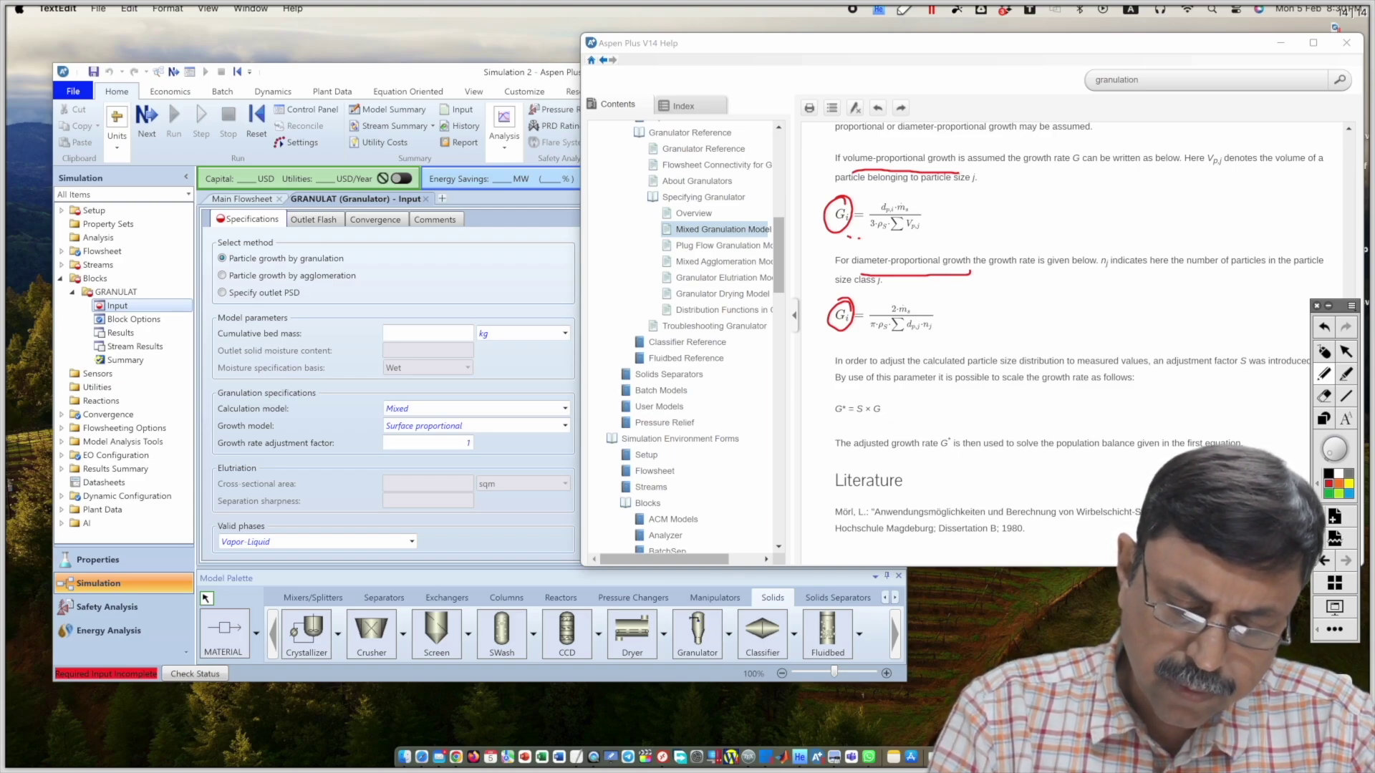
pyautogui.moveTo(919, 192); pyautogui.dragTo(998, 190)
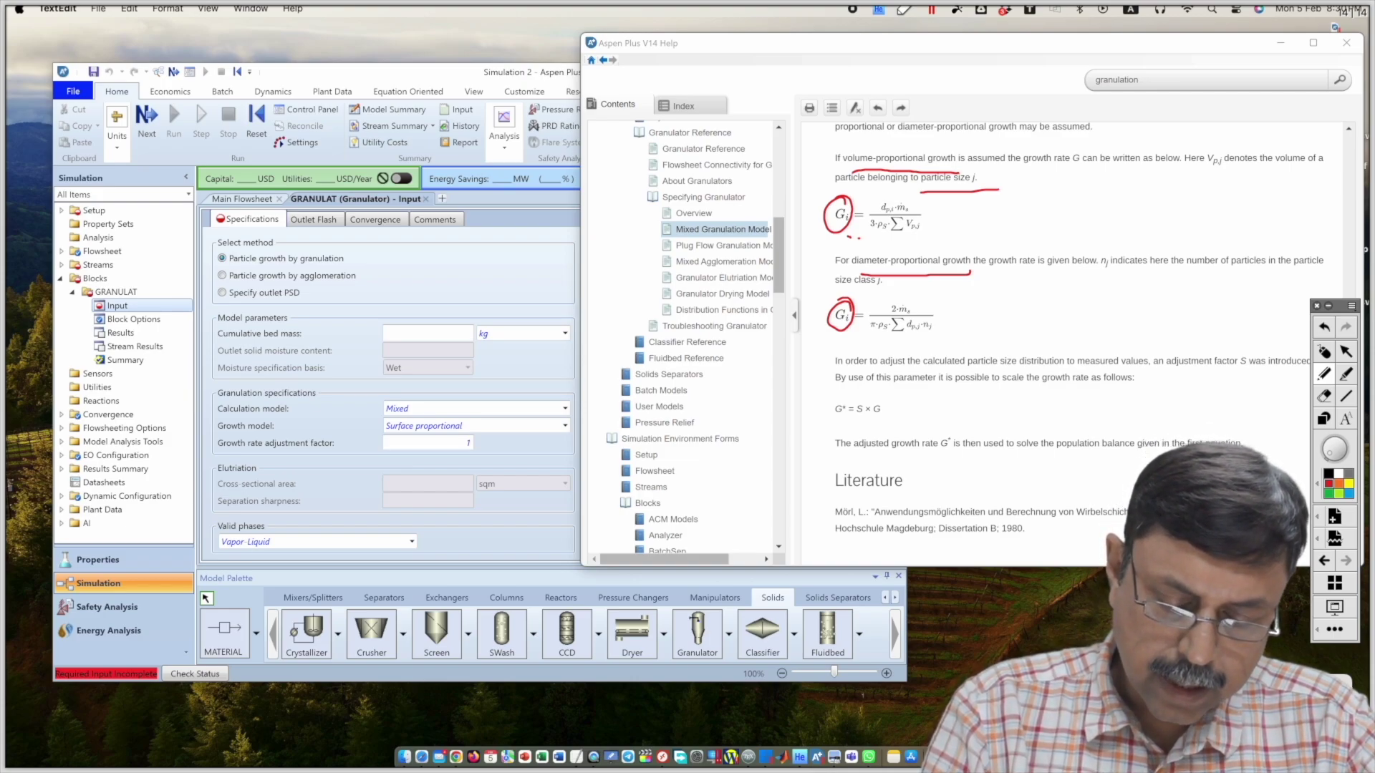
pyautogui.moveTo(890, 242); pyautogui.dragTo(932, 240)
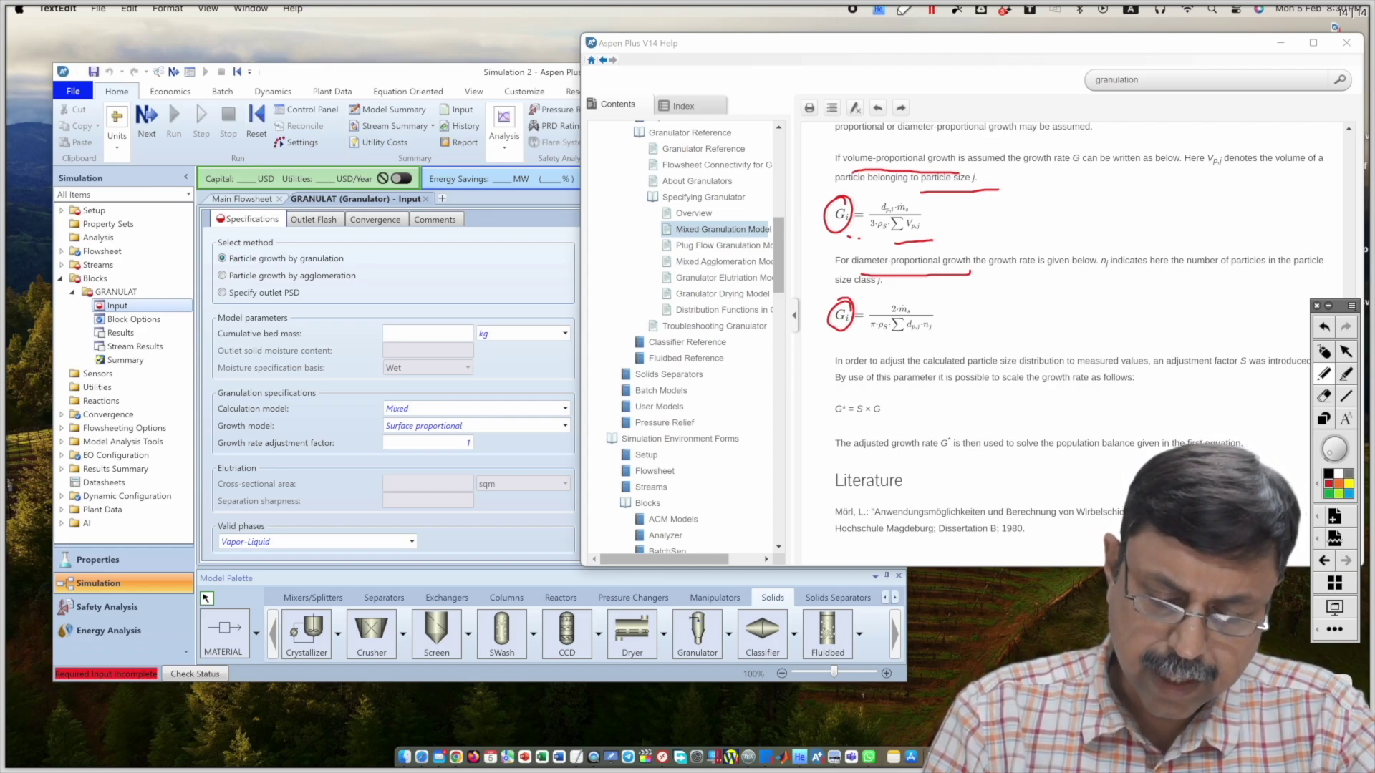
pyautogui.moveTo(914, 342); pyautogui.dragTo(926, 343)
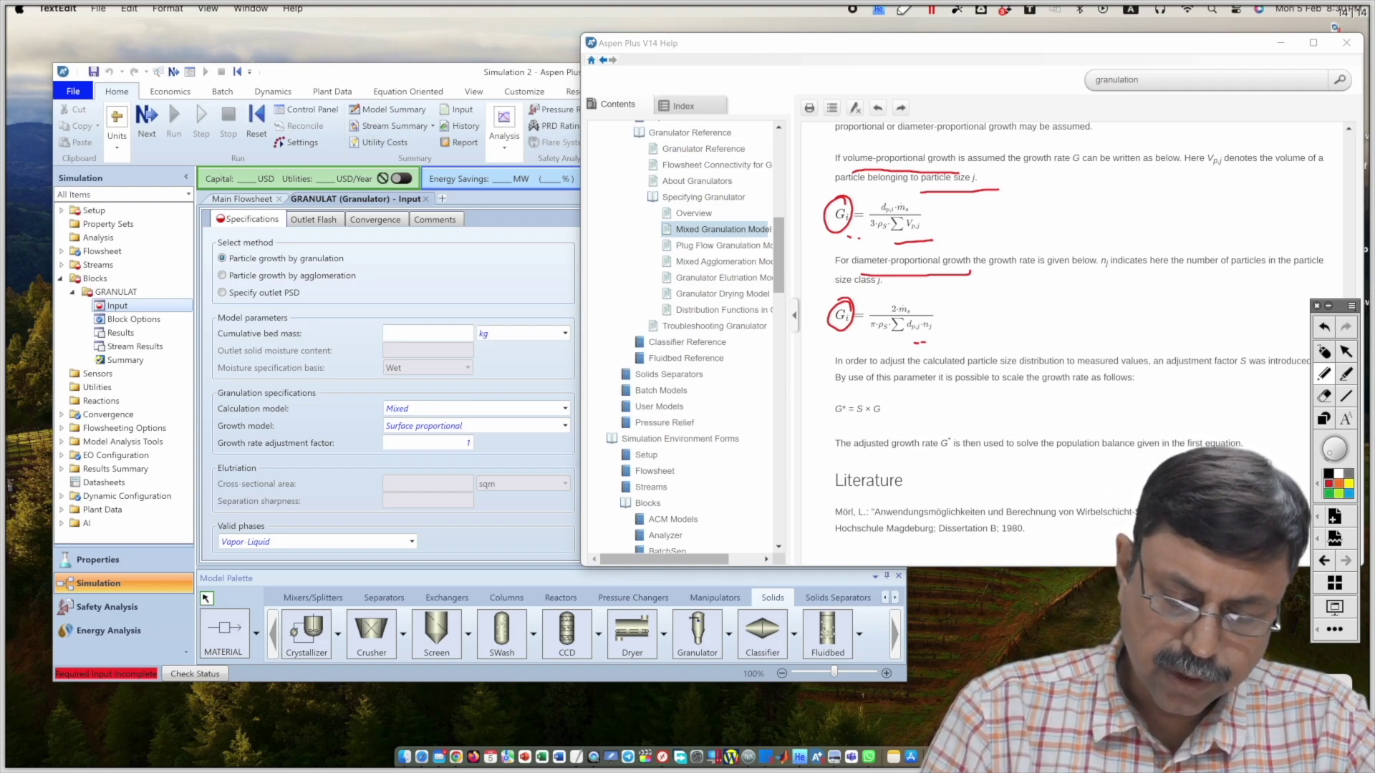
# Mark the adjustment factor S, the adjusted growth rate equation and the form's growth rate adjustment factor in red, then clear the annotations.
pyautogui.moveTo(857, 424)
pyautogui.mouseDown()
pyautogui.moveTo(885, 421)
pyautogui.moveTo(861, 424)
pyautogui.mouseUp()
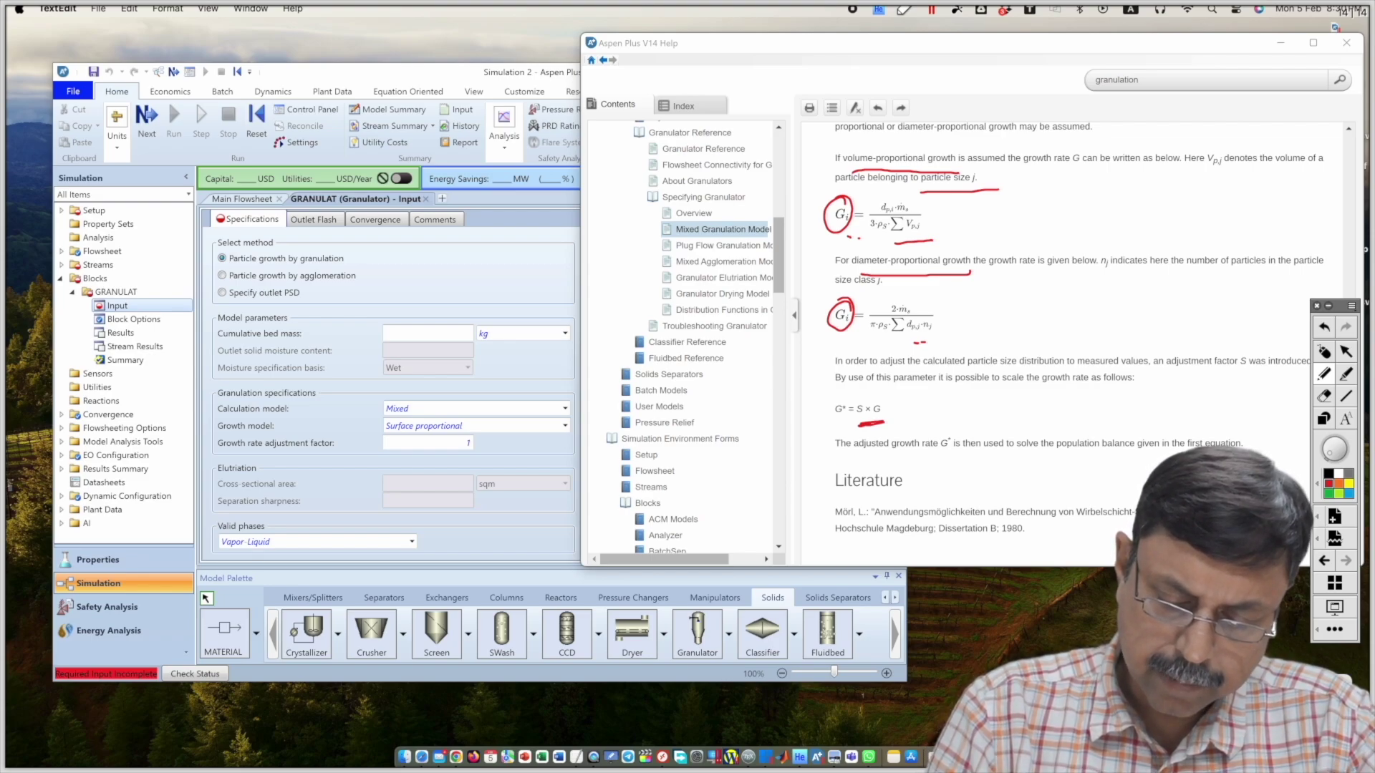
pyautogui.moveTo(1166, 375); pyautogui.dragTo(1245, 373)
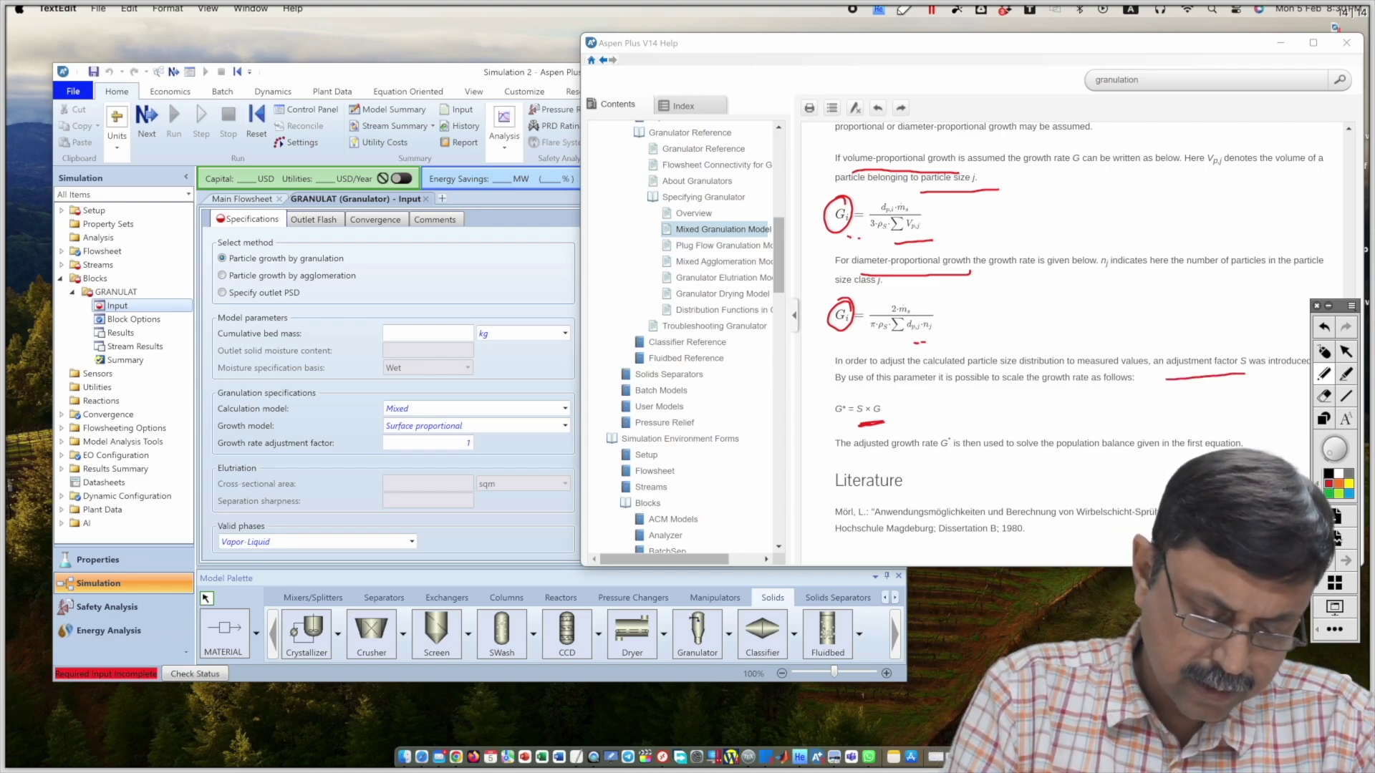
pyautogui.moveTo(331, 432)
pyautogui.mouseDown()
pyautogui.moveTo(266, 428)
pyautogui.moveTo(258, 471)
pyautogui.moveTo(315, 433)
pyautogui.mouseUp()
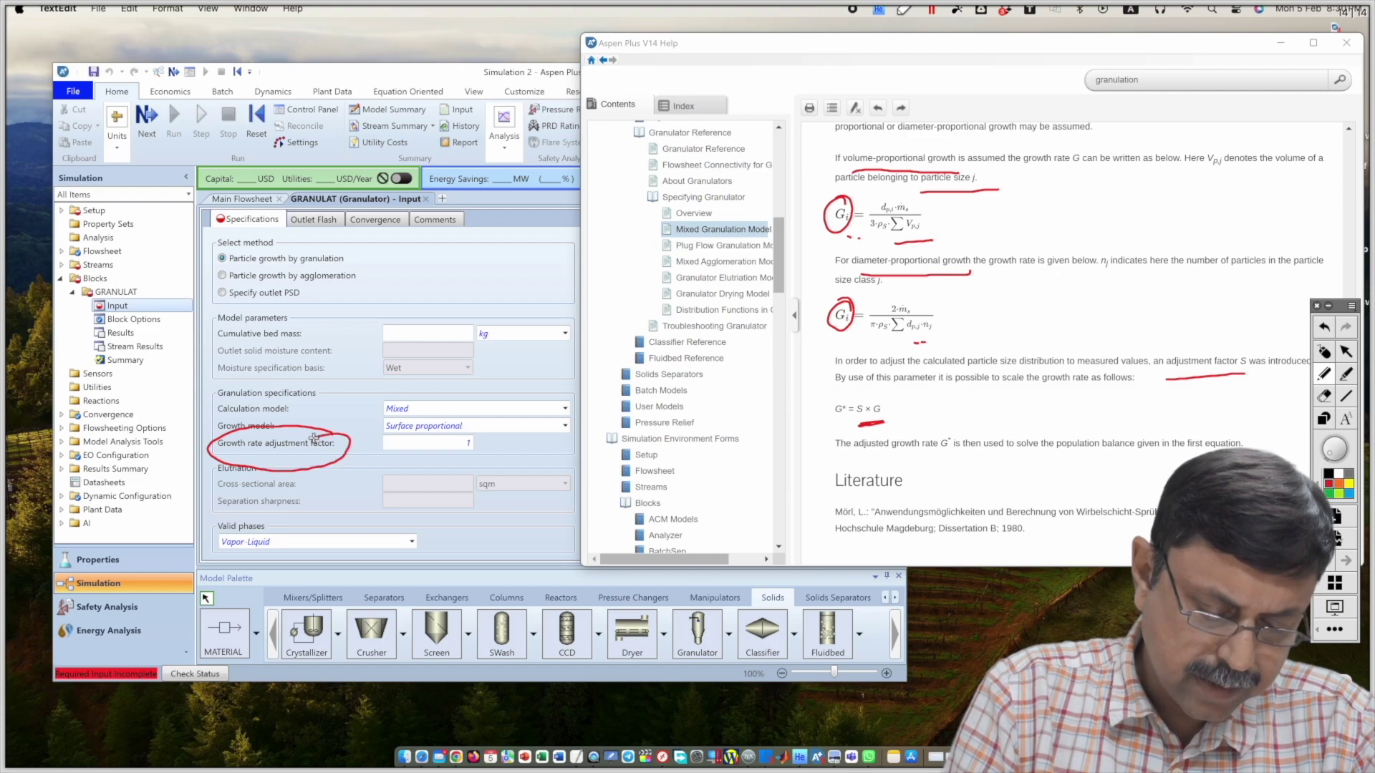
pyautogui.moveTo(487, 445); pyautogui.dragTo(472, 454)
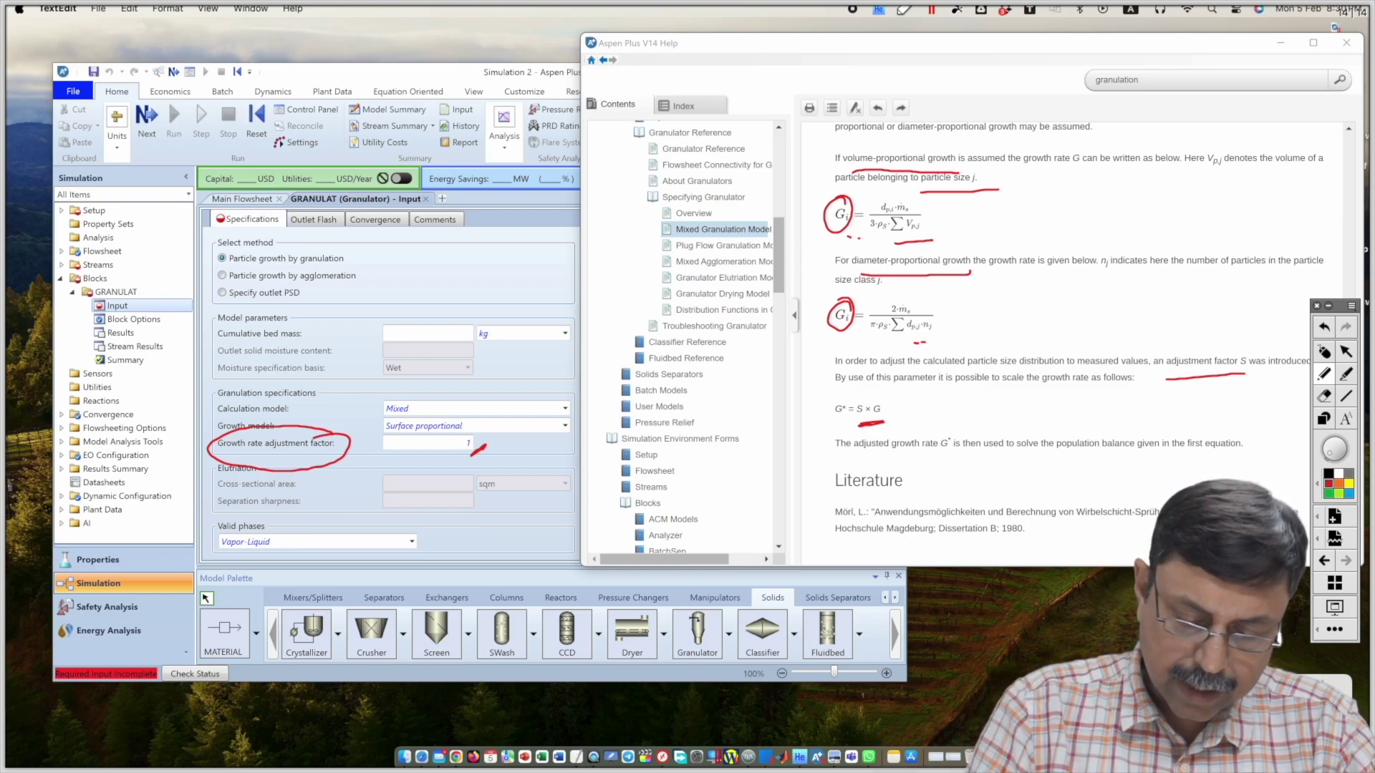
pyautogui.moveTo(849, 396)
pyautogui.mouseDown()
pyautogui.moveTo(836, 403)
pyautogui.moveTo(856, 420)
pyautogui.moveTo(852, 396)
pyautogui.mouseUp()
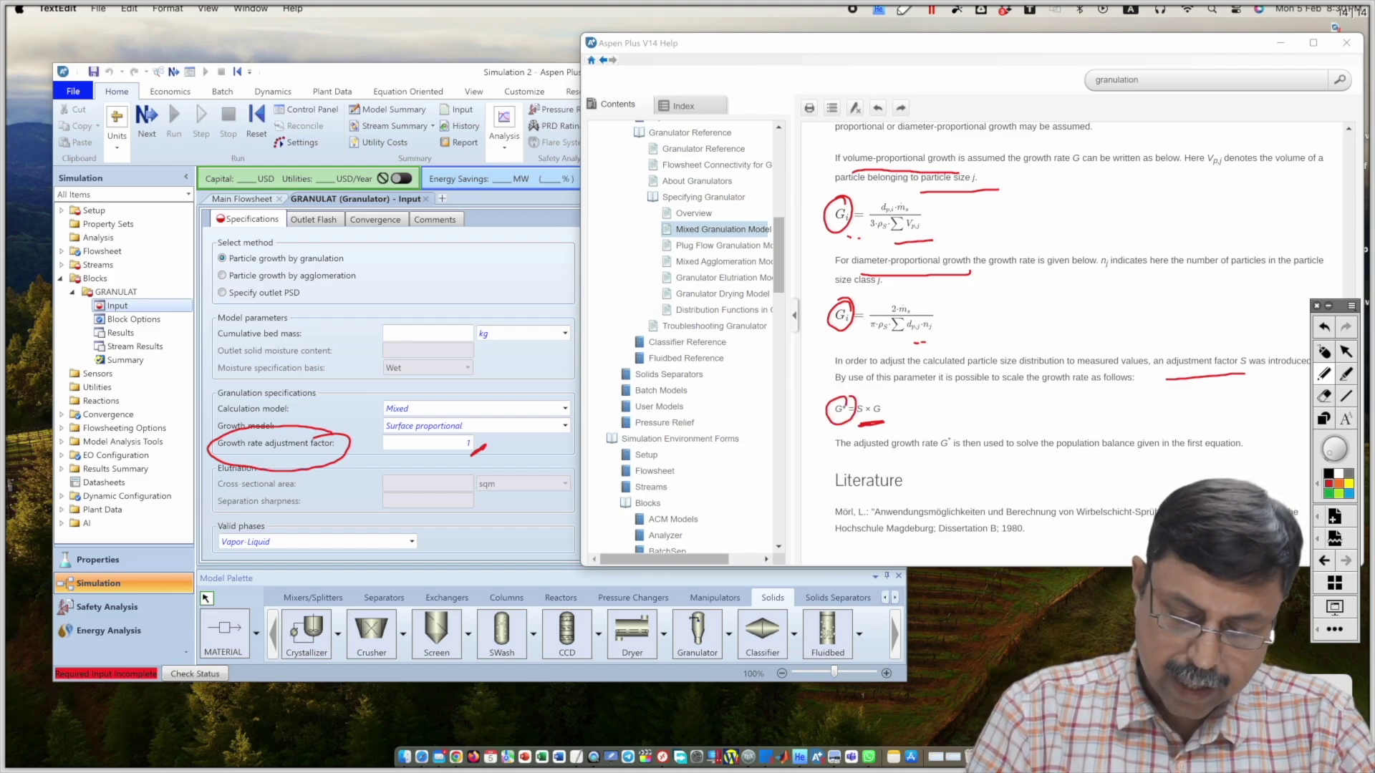
pyautogui.moveTo(859, 457); pyautogui.dragTo(951, 456)
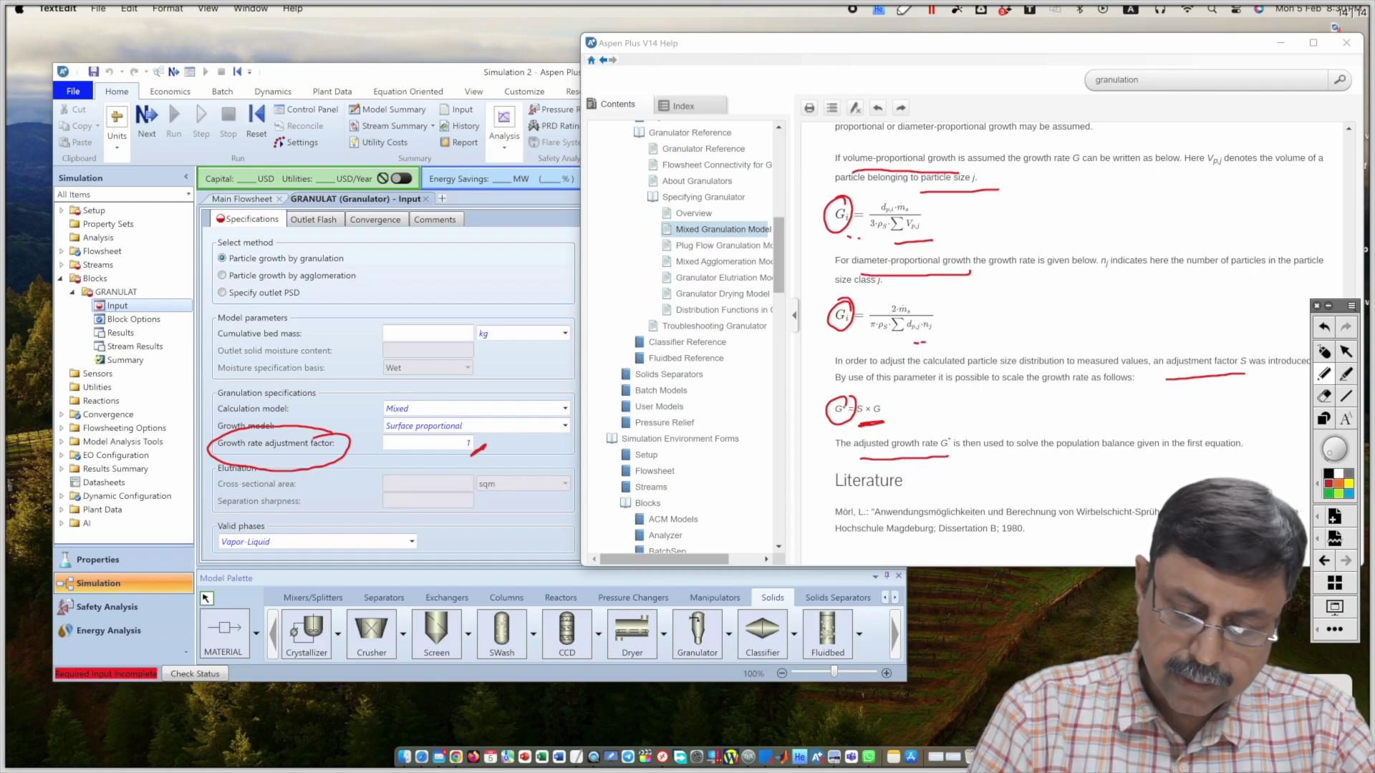
pyautogui.moveTo(1084, 463); pyautogui.dragTo(1134, 461)
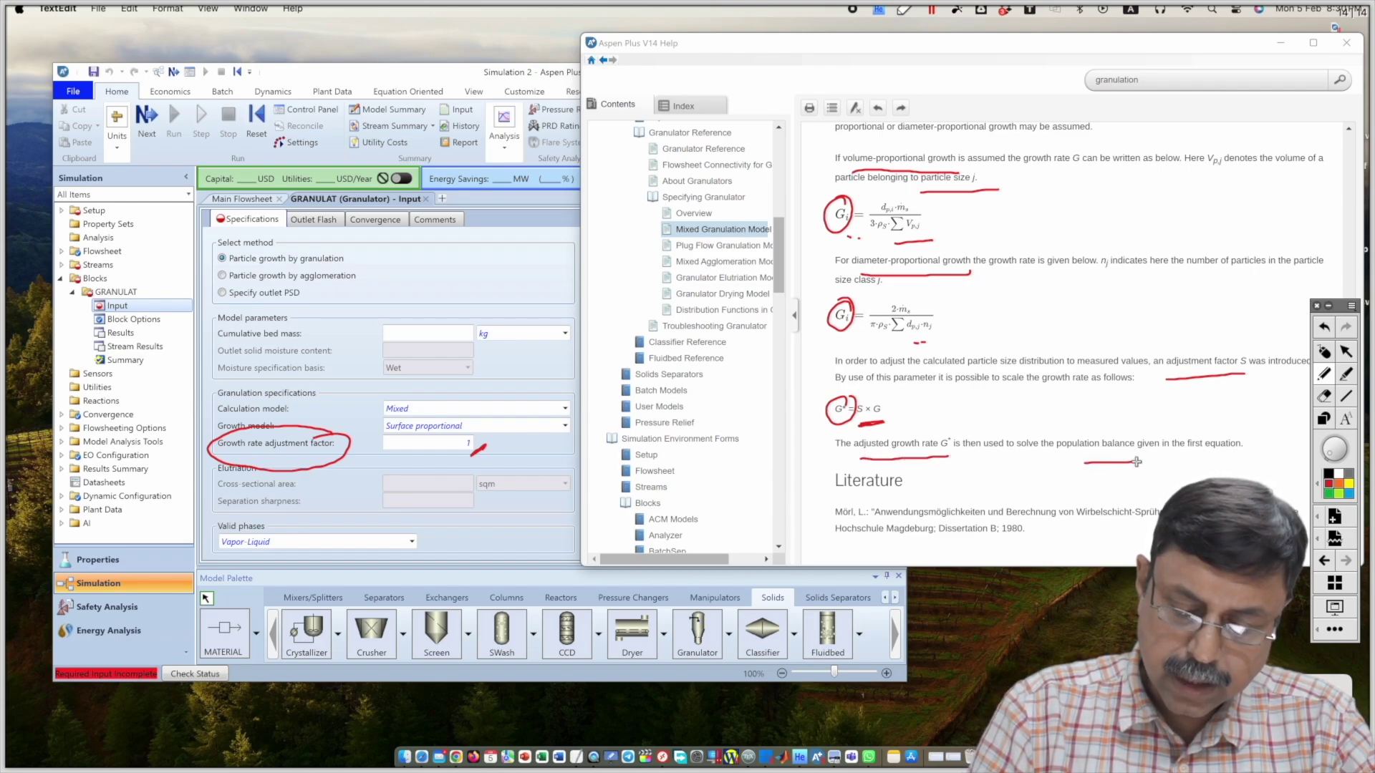
pyautogui.press('Escape')
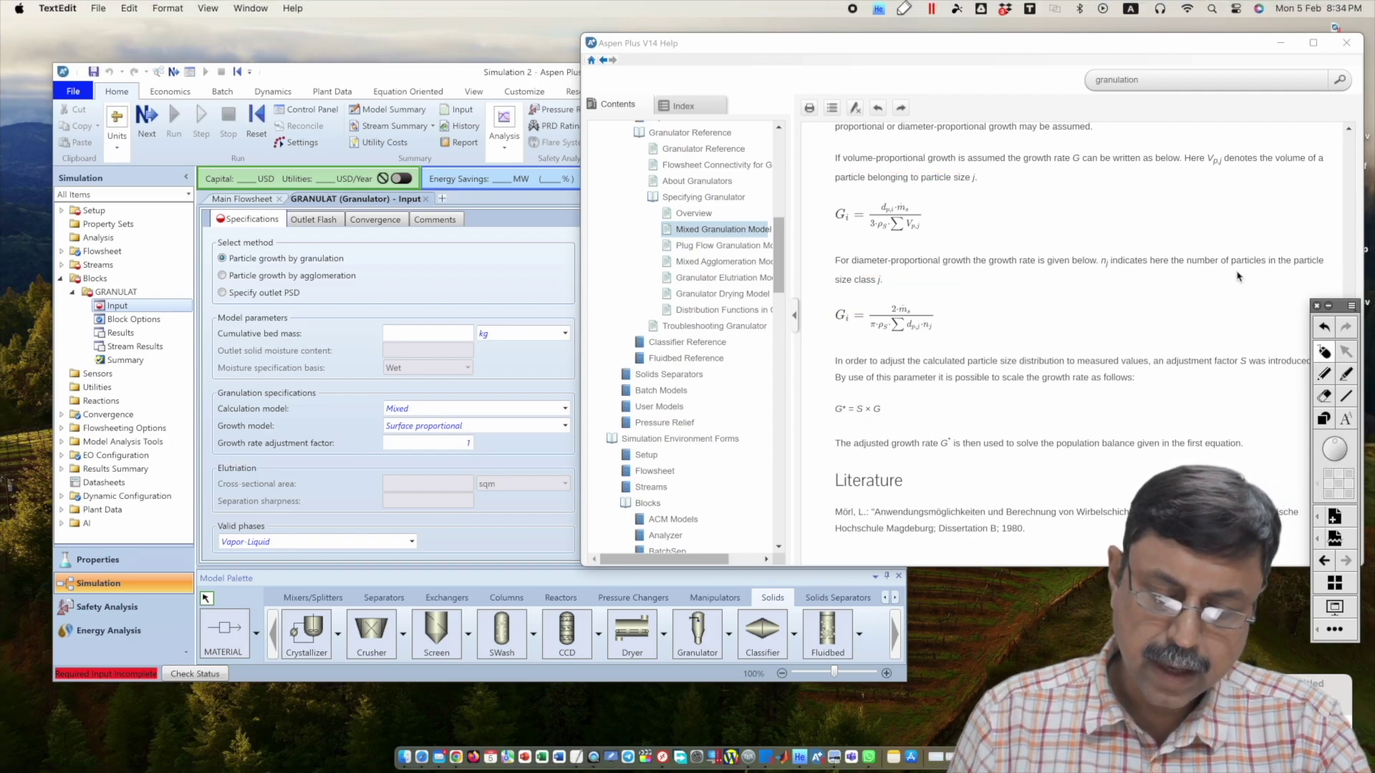
# Set the GRANULAT block's granulation calculation model to Plug flow.
pyautogui.scroll(15, 1114, 407)
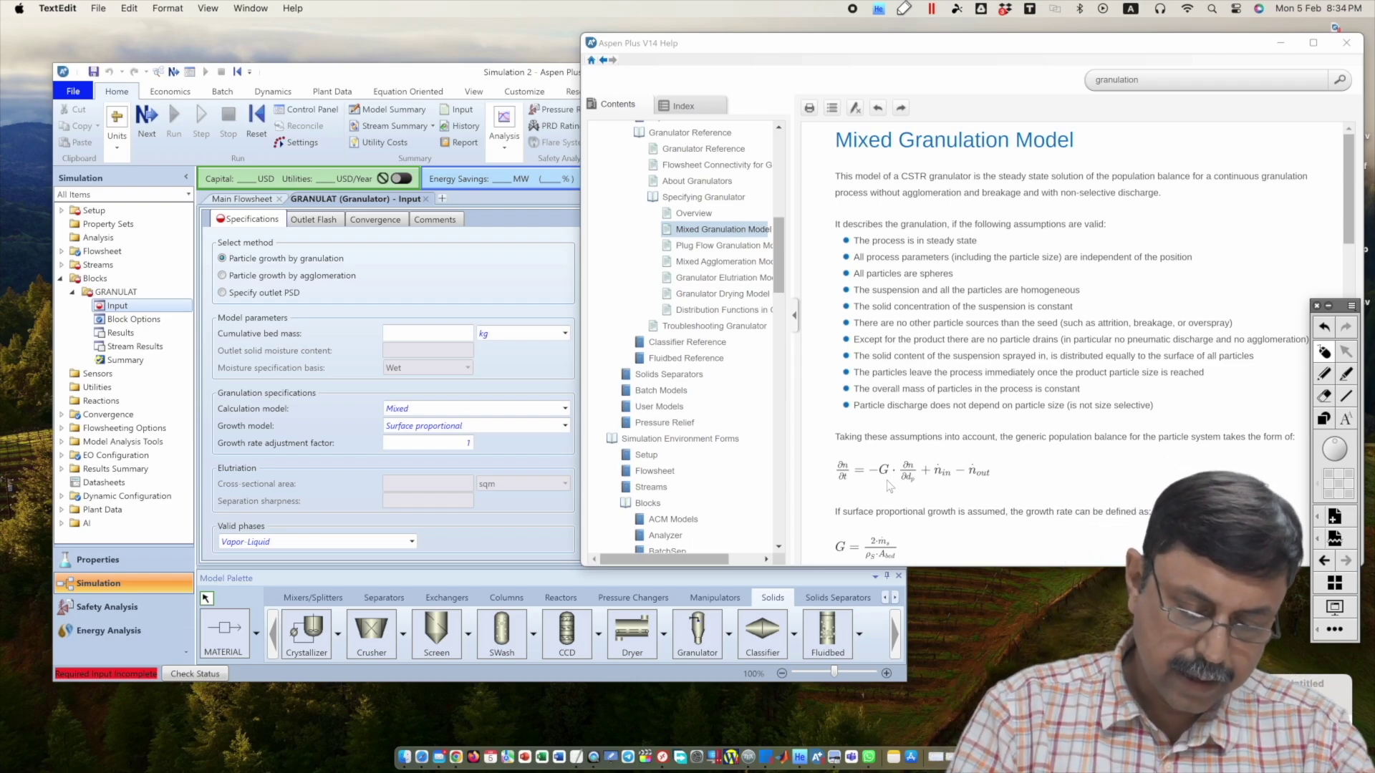
pyautogui.click(565, 409)
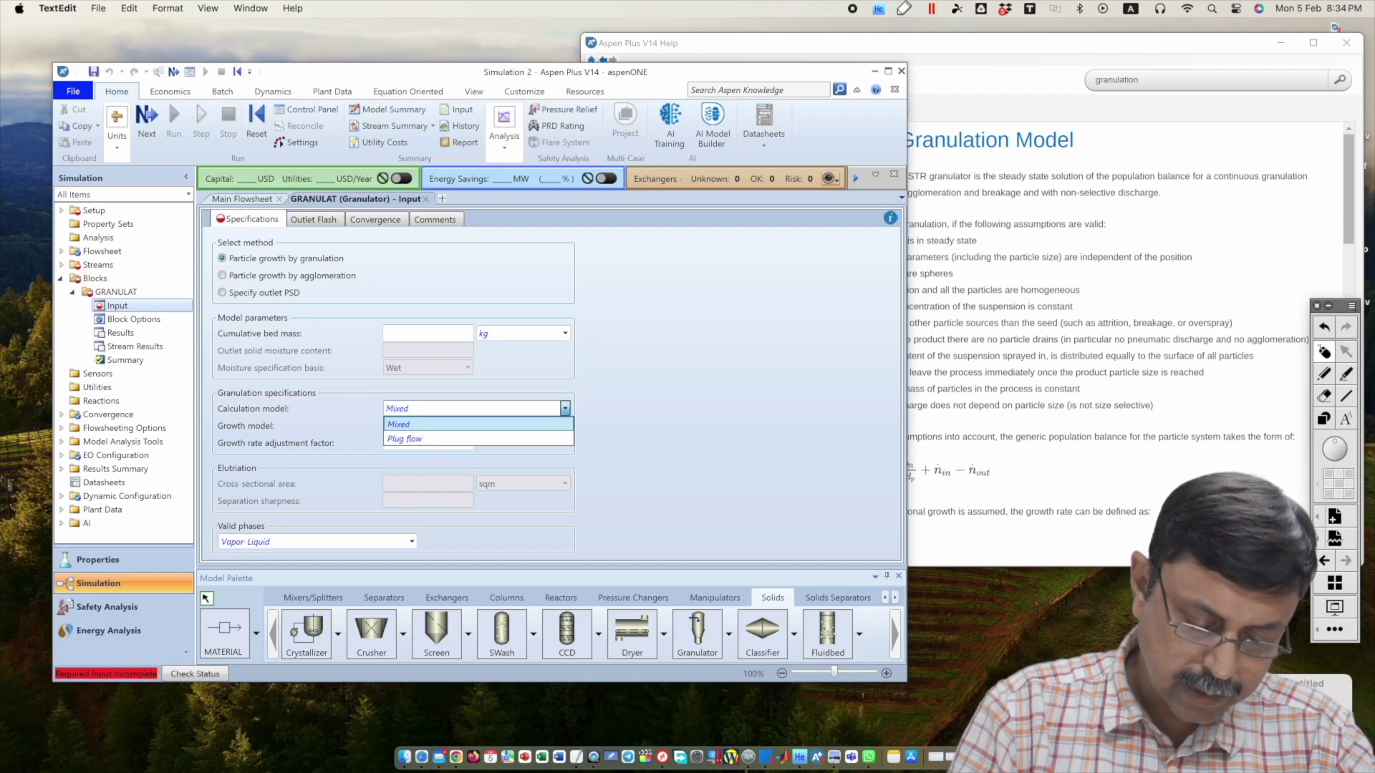
pyautogui.click(404, 439)
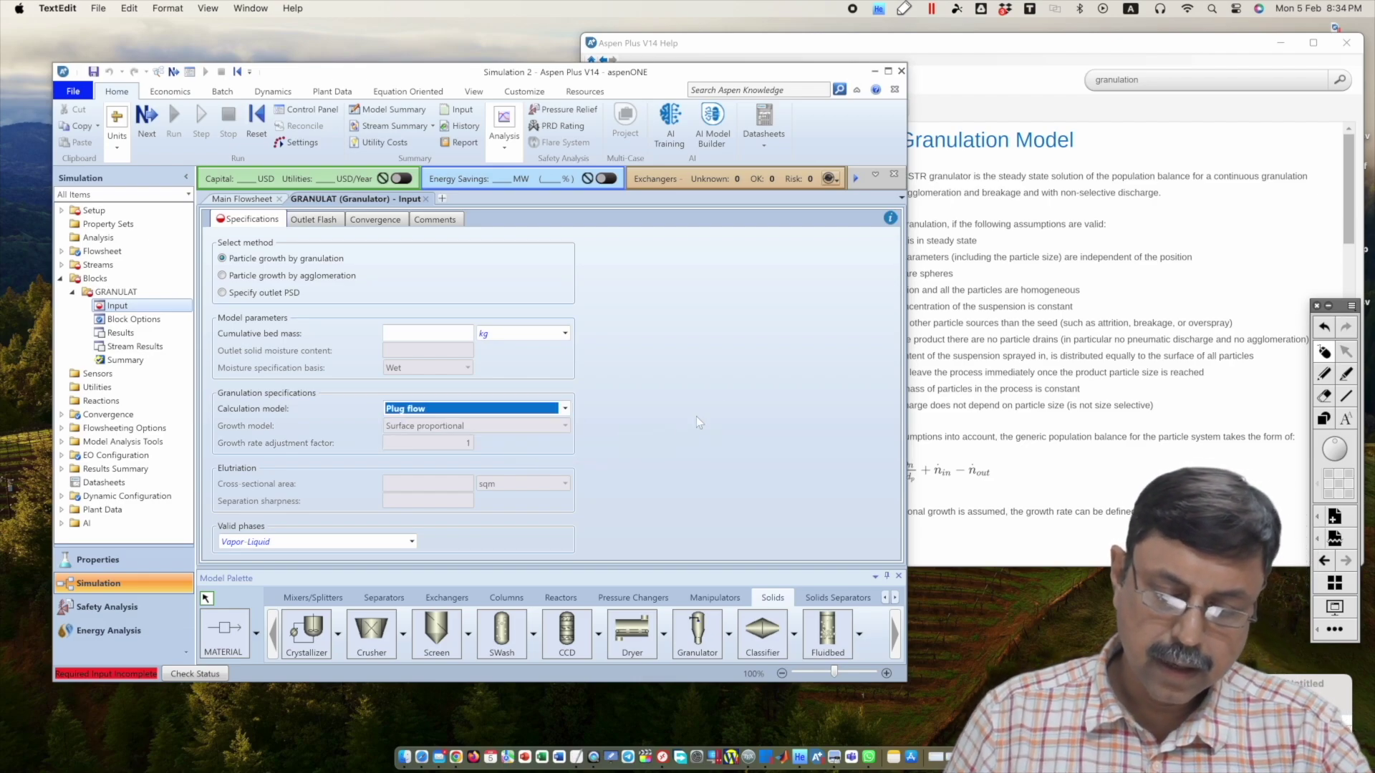
# Open the Plug Flow Granulation Model help topic and mark its list of assumptions and the granule volume growth equation in red.
pyautogui.click(941, 270)
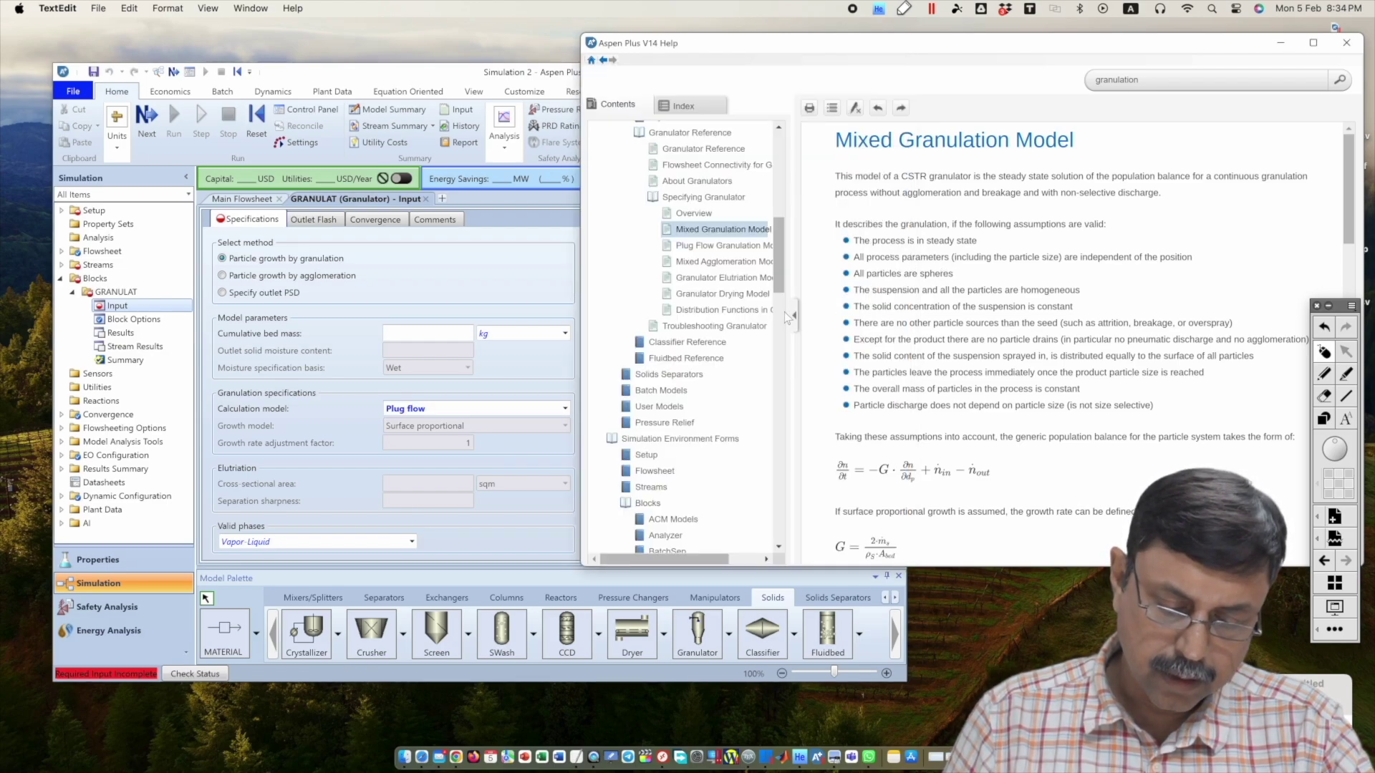
pyautogui.click(745, 246)
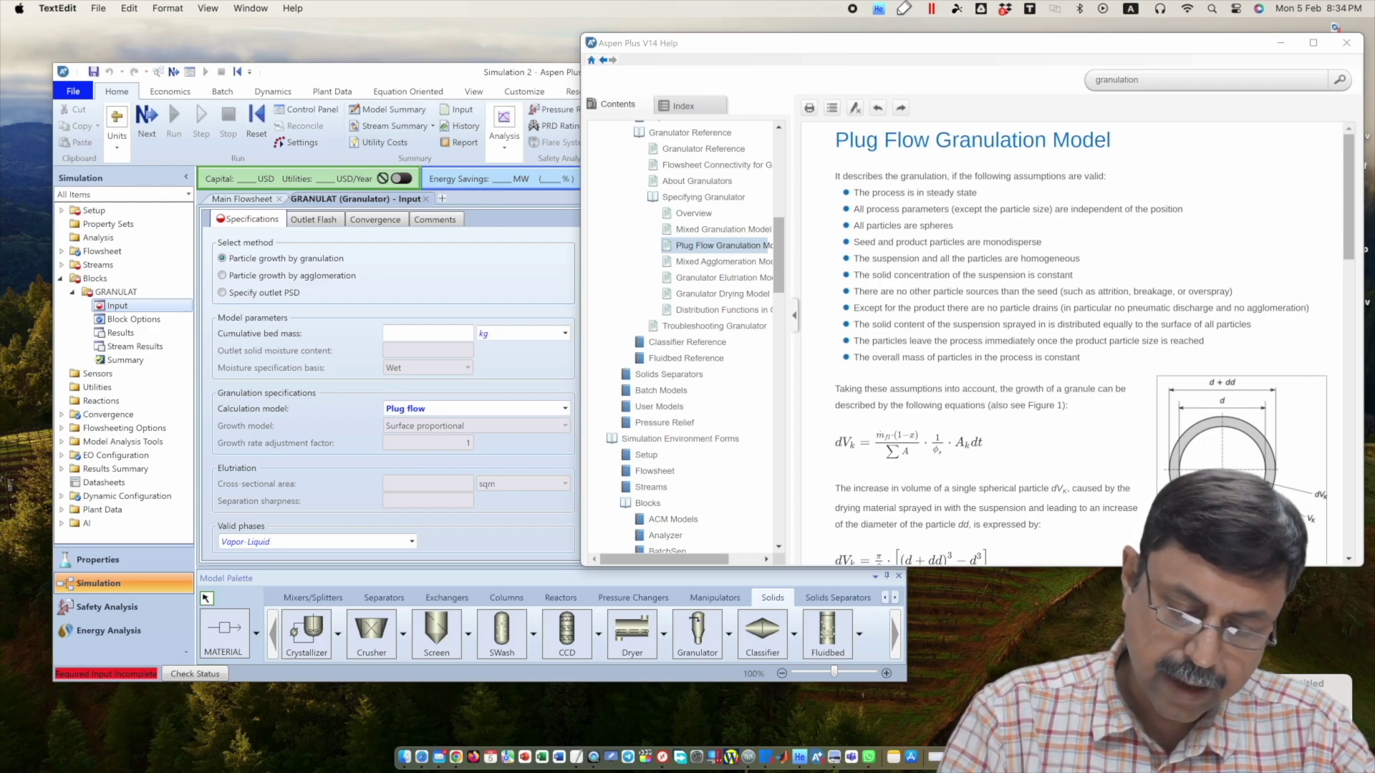
pyautogui.moveTo(835, 187); pyautogui.dragTo(832, 355)
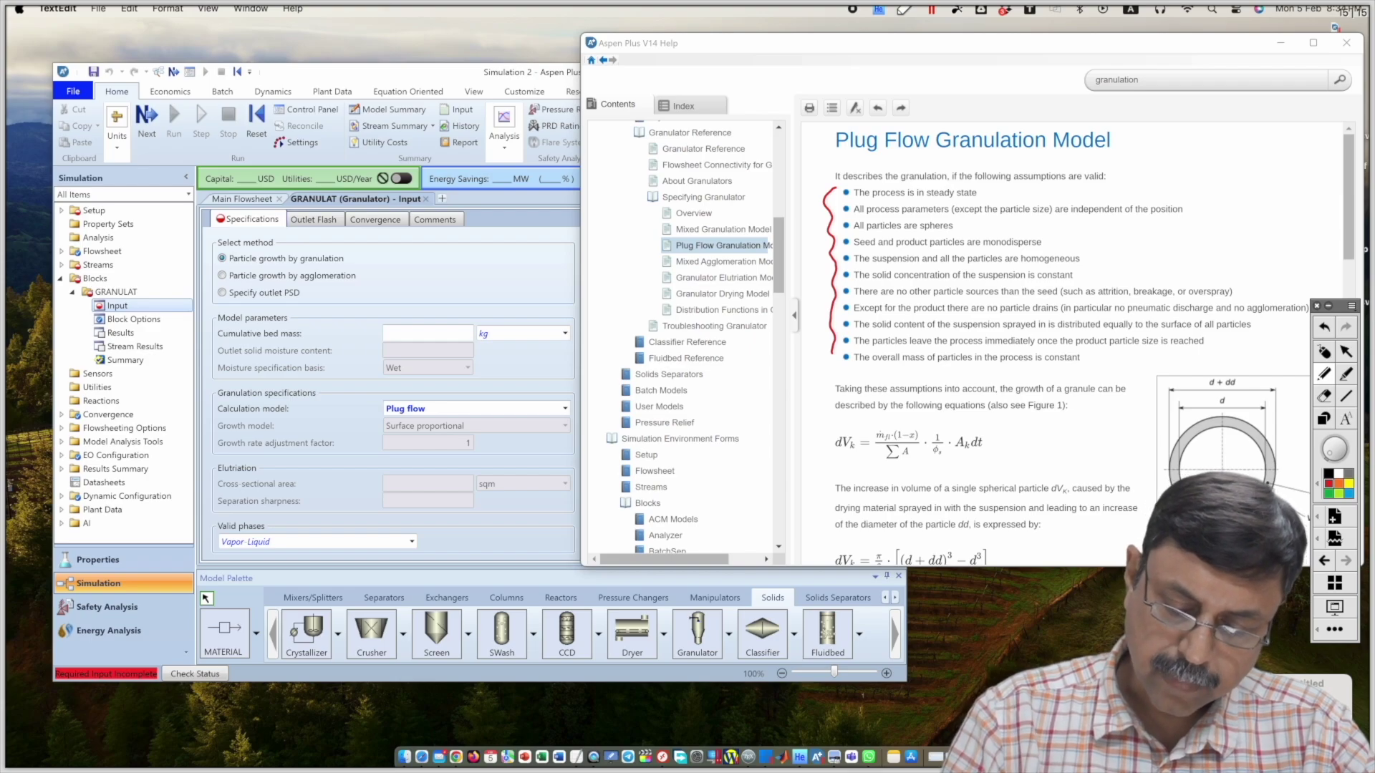
pyautogui.moveTo(847, 474); pyautogui.dragTo(1006, 467)
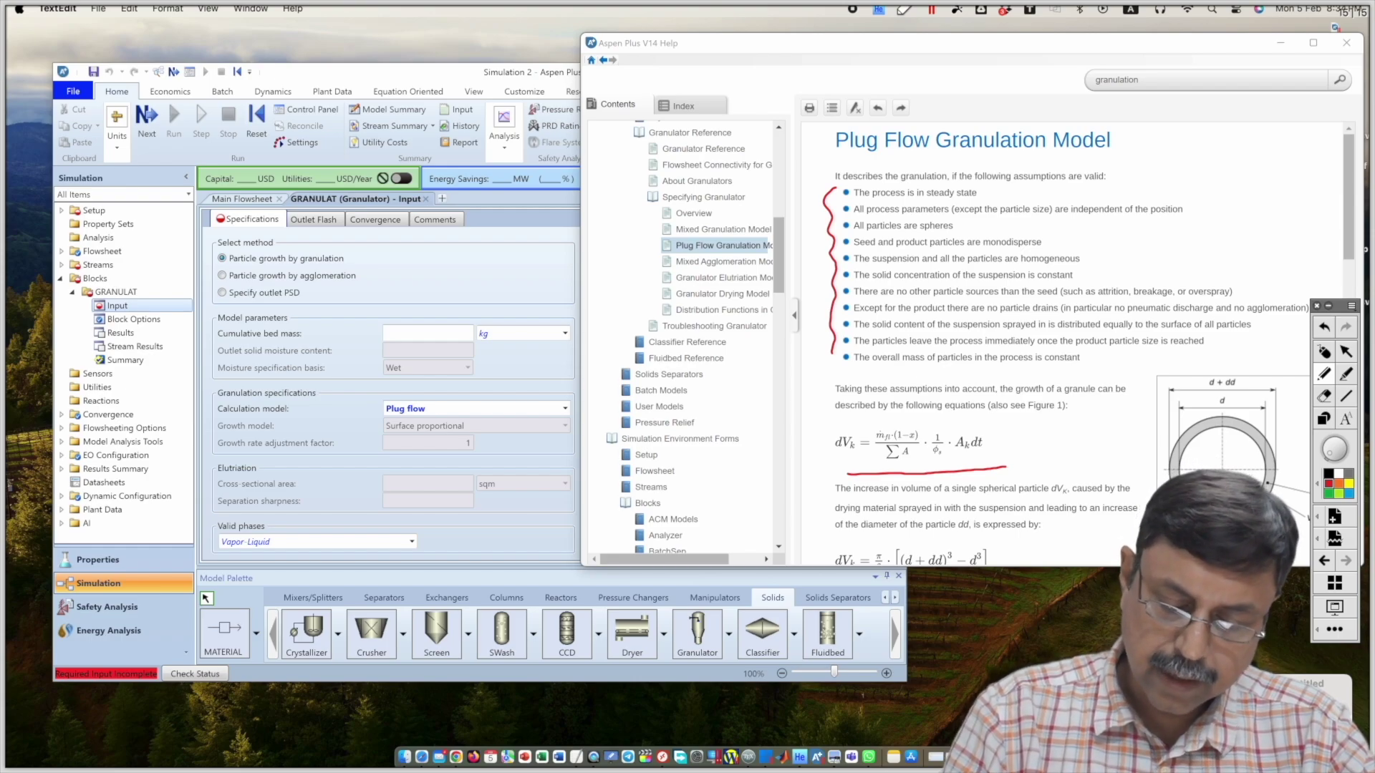
pyautogui.moveTo(904, 502); pyautogui.dragTo(1065, 495)
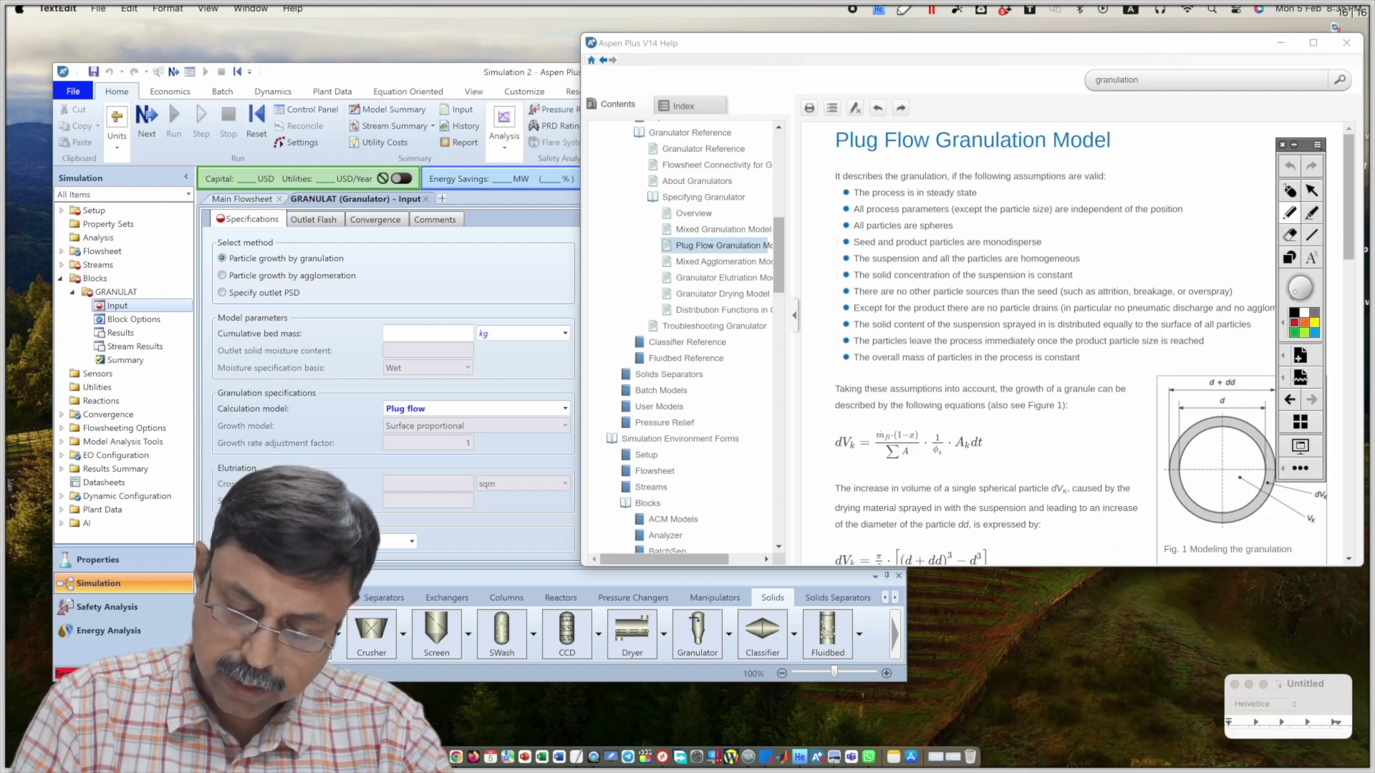
# Mark the particle core volume, the added shell volume and the volume growth equation around Figure 1 in red.
pyautogui.moveTo(1238, 432)
pyautogui.mouseDown()
pyautogui.moveTo(1192, 458)
pyautogui.moveTo(1246, 462)
pyautogui.moveTo(1297, 530)
pyautogui.moveTo(1322, 513)
pyautogui.mouseUp()
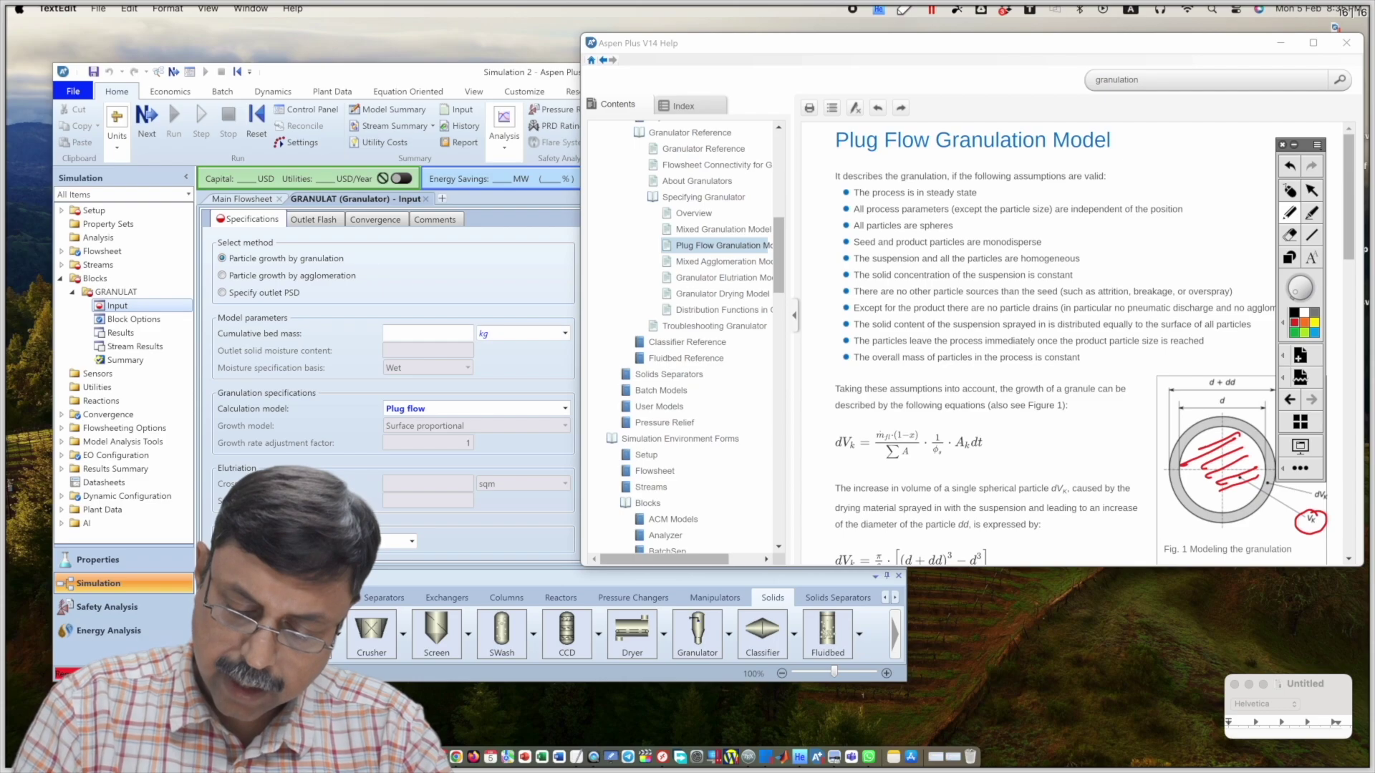
pyautogui.moveTo(1250, 413); pyautogui.dragTo(1241, 434)
pyautogui.moveTo(1325, 484)
pyautogui.mouseDown()
pyautogui.moveTo(1334, 510)
pyautogui.moveTo(1333, 486)
pyautogui.mouseUp()
pyautogui.moveTo(870, 476); pyautogui.dragTo(1016, 469)
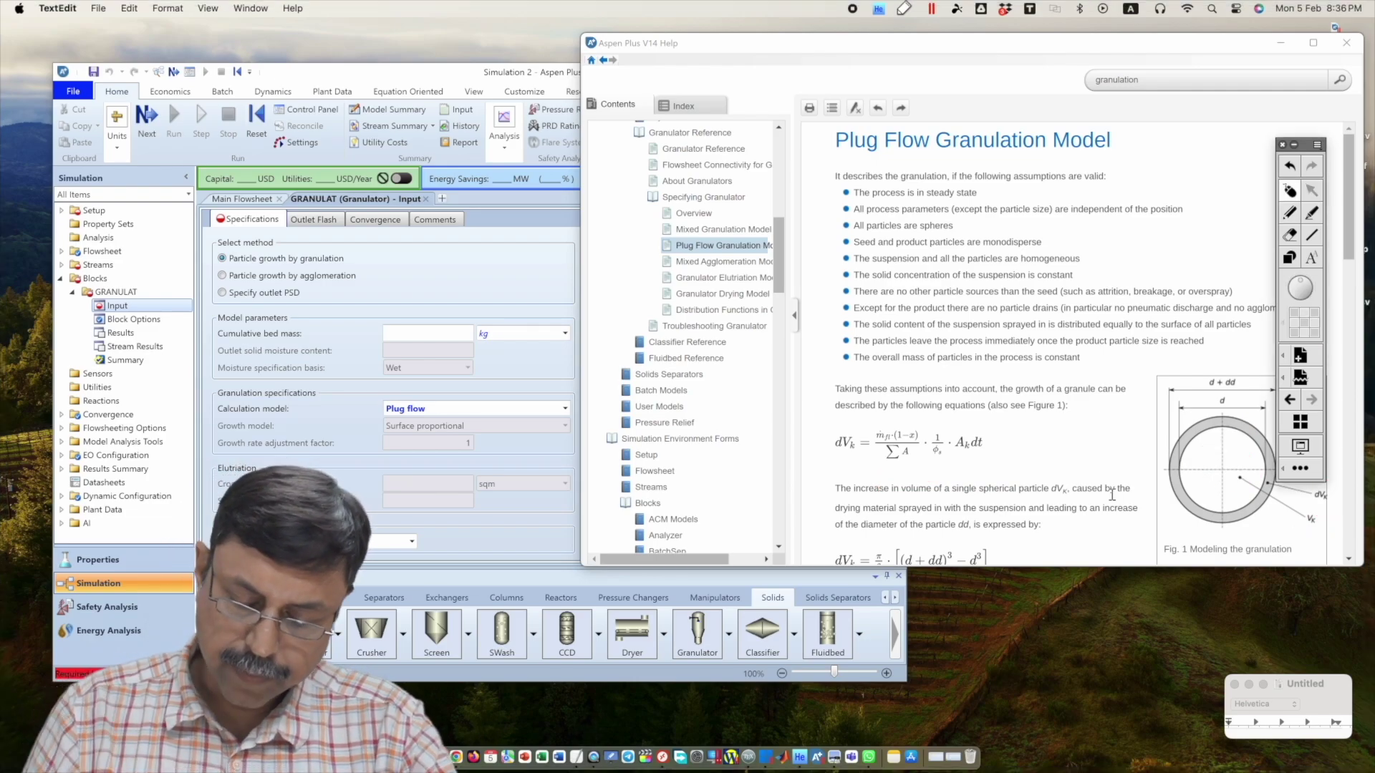
# Find the mean residence time equation in the Plug Flow Granulation Model topic and mark its description, diameter limits and formula in red.
pyautogui.scroll(-3, 1022, 481)
pyautogui.scroll(-3, 1021, 483)
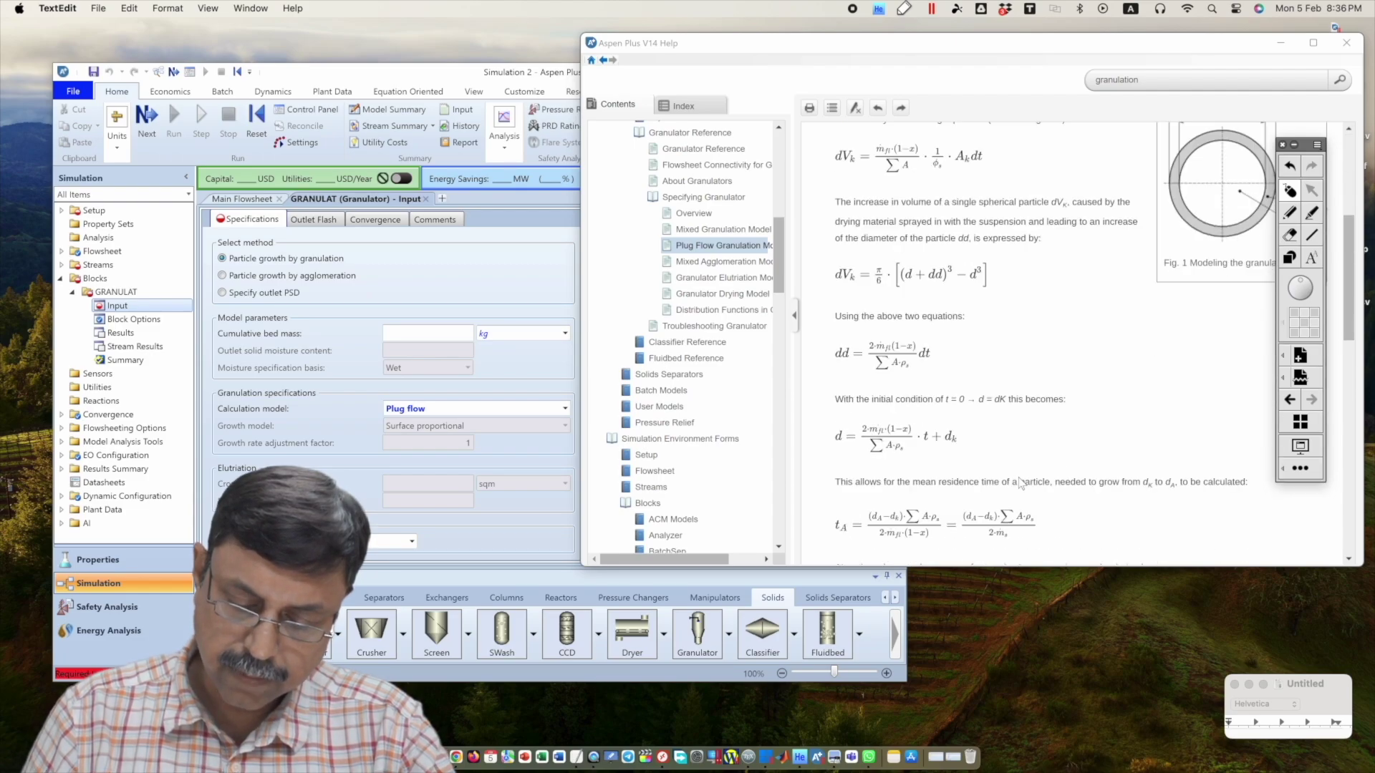
pyautogui.click(1290, 213)
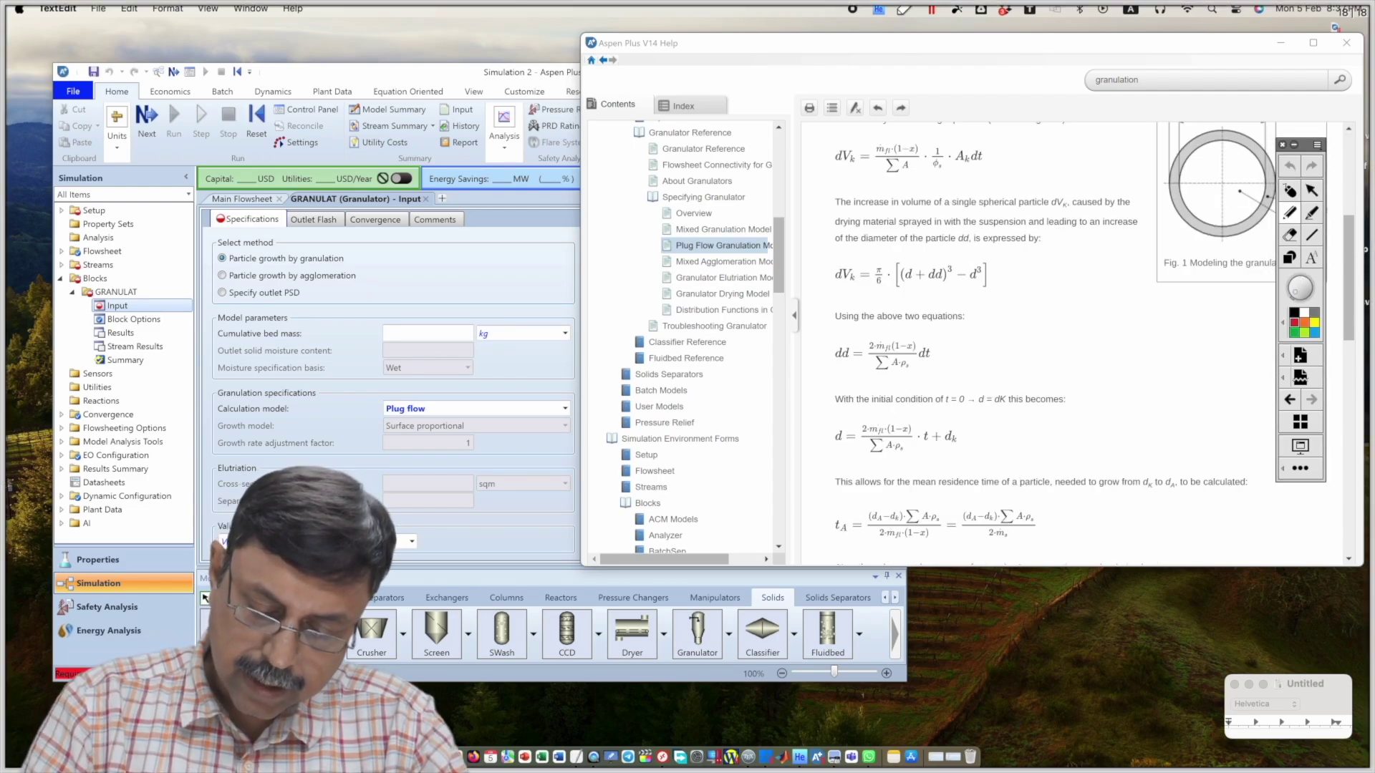
pyautogui.moveTo(916, 497); pyautogui.dragTo(1053, 495)
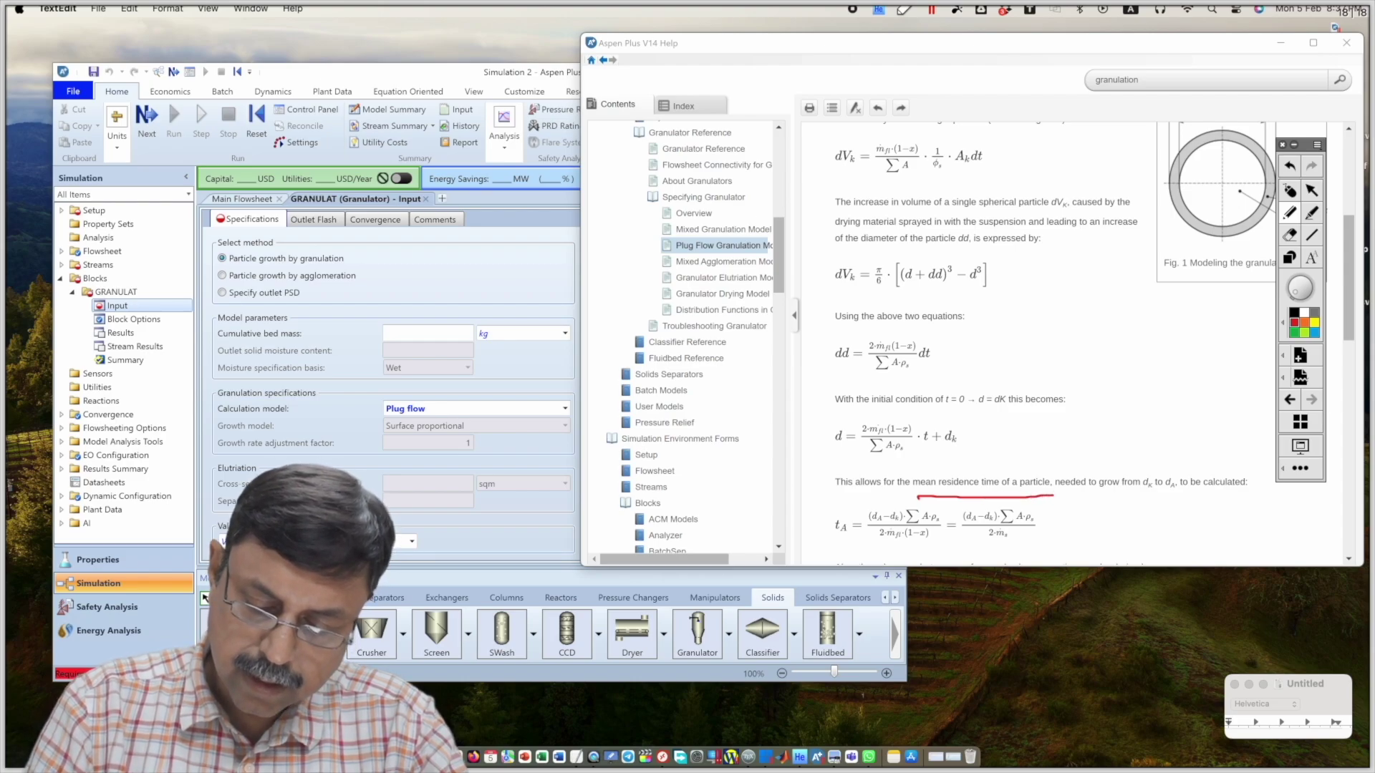
pyautogui.moveTo(1133, 499); pyautogui.dragTo(1183, 498)
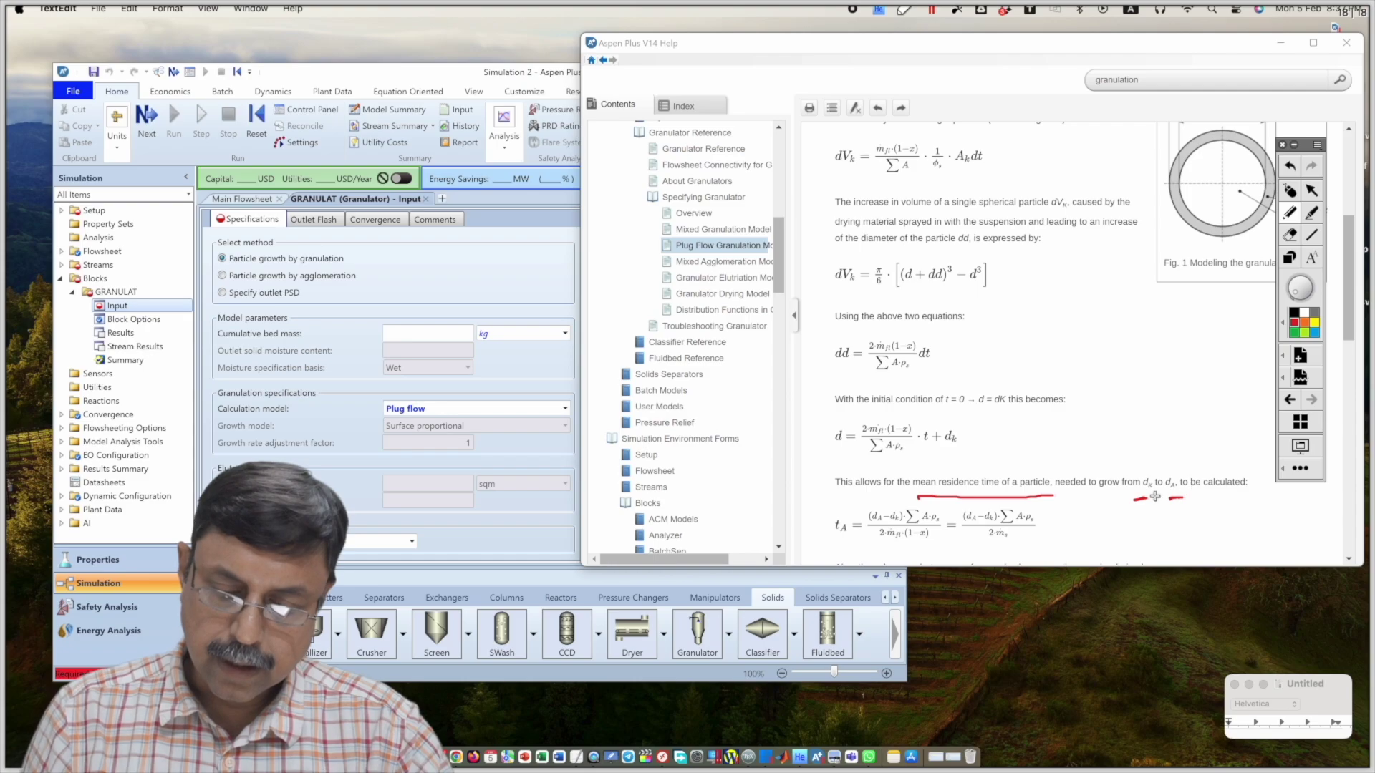
pyautogui.moveTo(1044, 507); pyautogui.dragTo(1044, 542)
# Outline the granule volume growth equation with its dt term, and the mean particle surface and volume equations, in red.
pyautogui.scroll(4, 1039, 322)
pyautogui.moveTo(839, 328)
pyautogui.mouseDown()
pyautogui.moveTo(990, 325)
pyautogui.moveTo(985, 272)
pyautogui.moveTo(824, 301)
pyautogui.moveTo(834, 326)
pyautogui.mouseUp()
pyautogui.moveTo(985, 281)
pyautogui.mouseDown()
pyautogui.moveTo(963, 315)
pyautogui.moveTo(981, 275)
pyautogui.mouseUp()
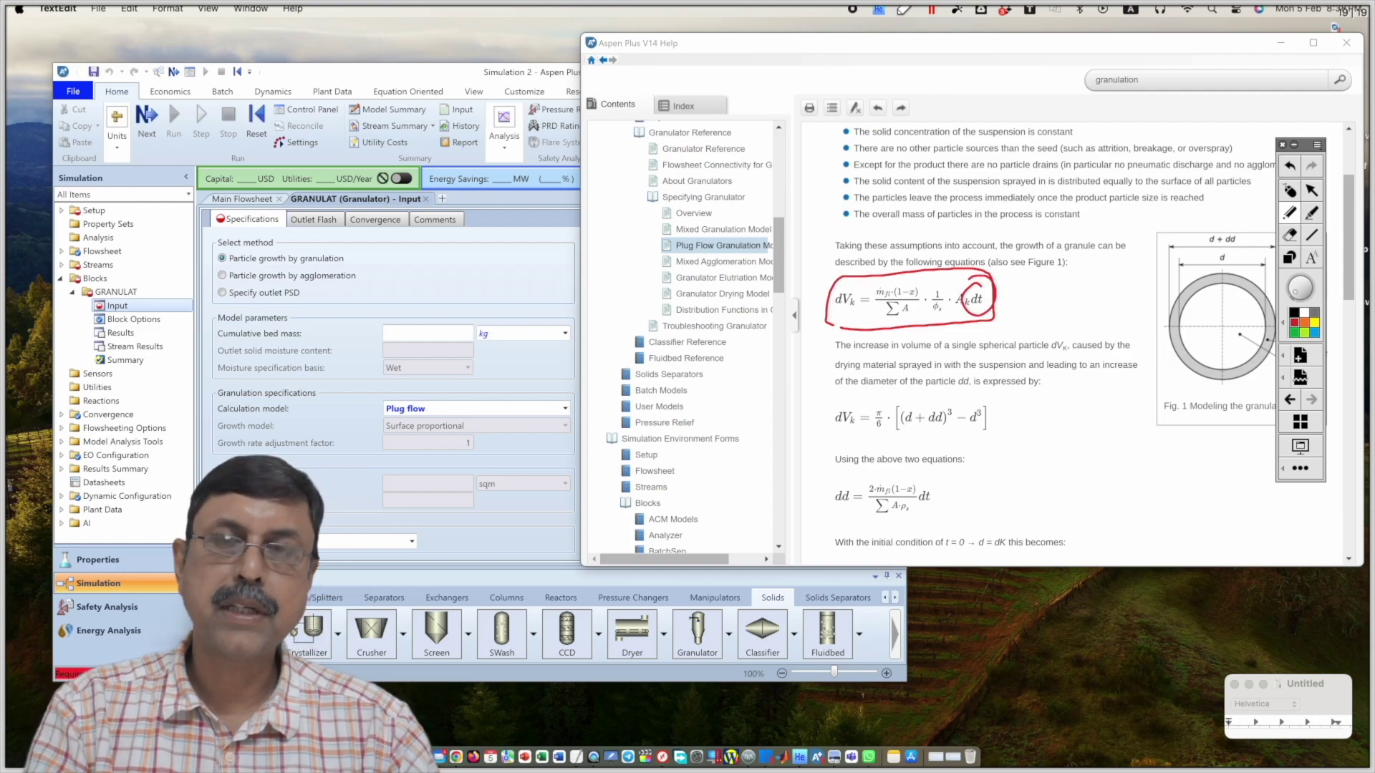
pyautogui.scroll(-6, 1038, 322)
pyautogui.moveTo(831, 355)
pyautogui.mouseDown()
pyautogui.moveTo(834, 471)
pyautogui.moveTo(1040, 437)
pyautogui.moveTo(983, 348)
pyautogui.moveTo(837, 358)
pyautogui.mouseUp()
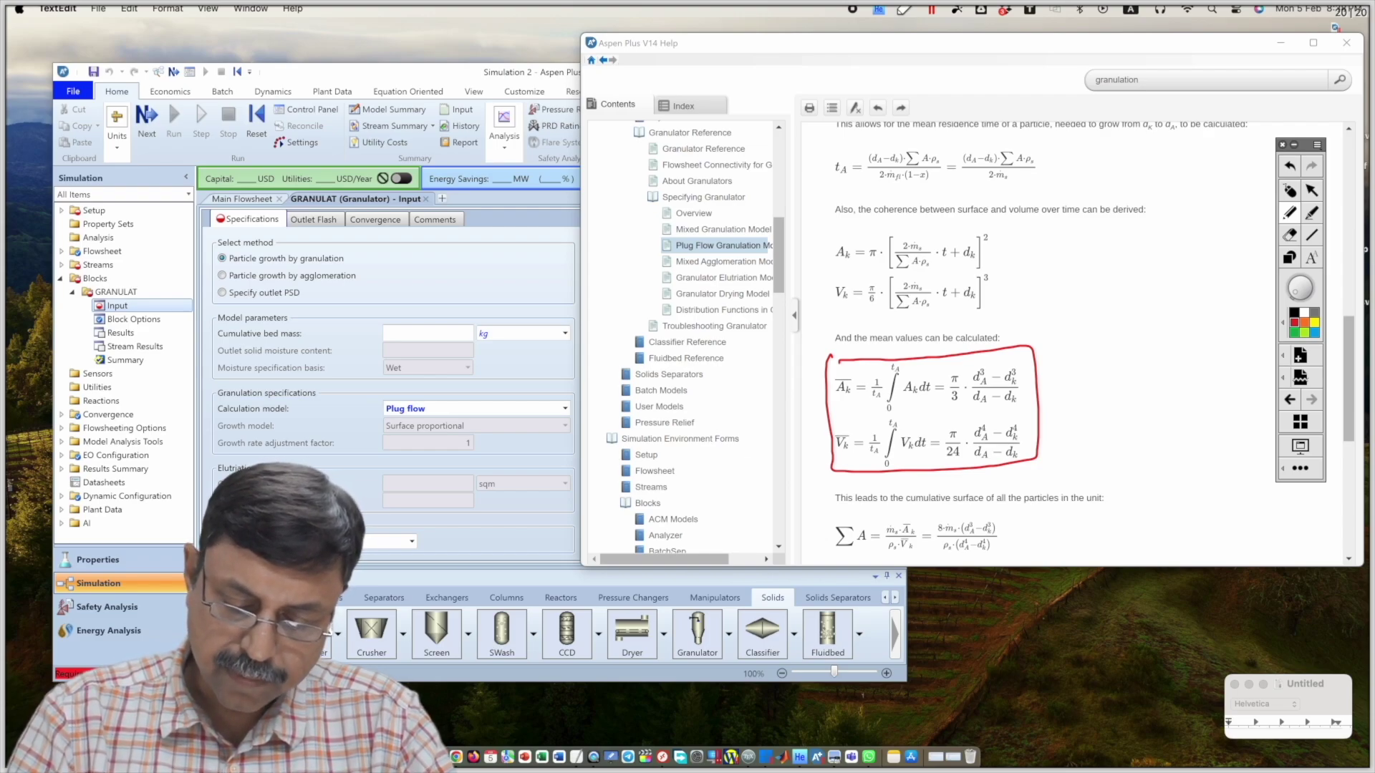
# Circle the mean surface and volume symbols and the Plug flow calculation model in red, and clear the markings.
pyautogui.moveTo(855, 432)
pyautogui.mouseDown()
pyautogui.moveTo(829, 436)
pyautogui.moveTo(856, 426)
pyautogui.mouseUp()
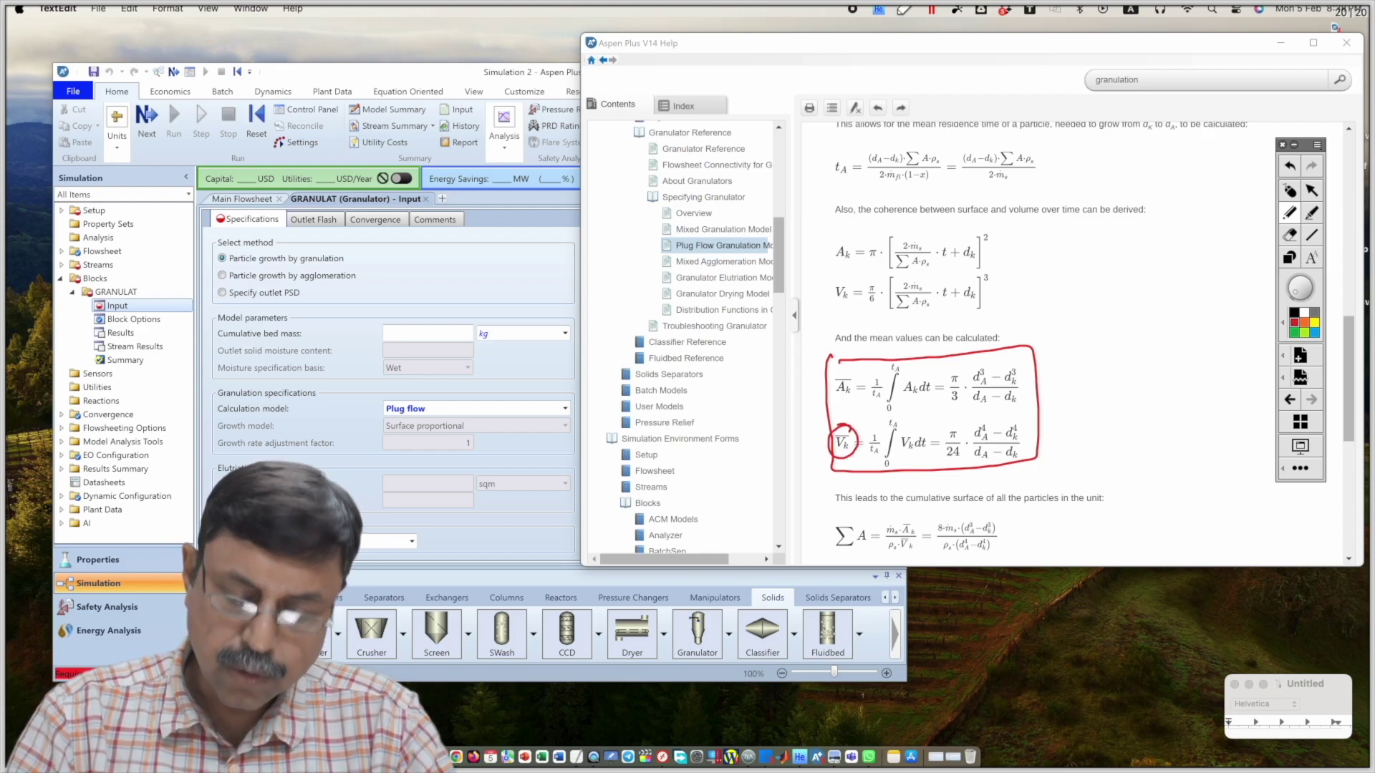
pyautogui.moveTo(852, 365)
pyautogui.mouseDown()
pyautogui.moveTo(820, 390)
pyautogui.moveTo(857, 362)
pyautogui.mouseUp()
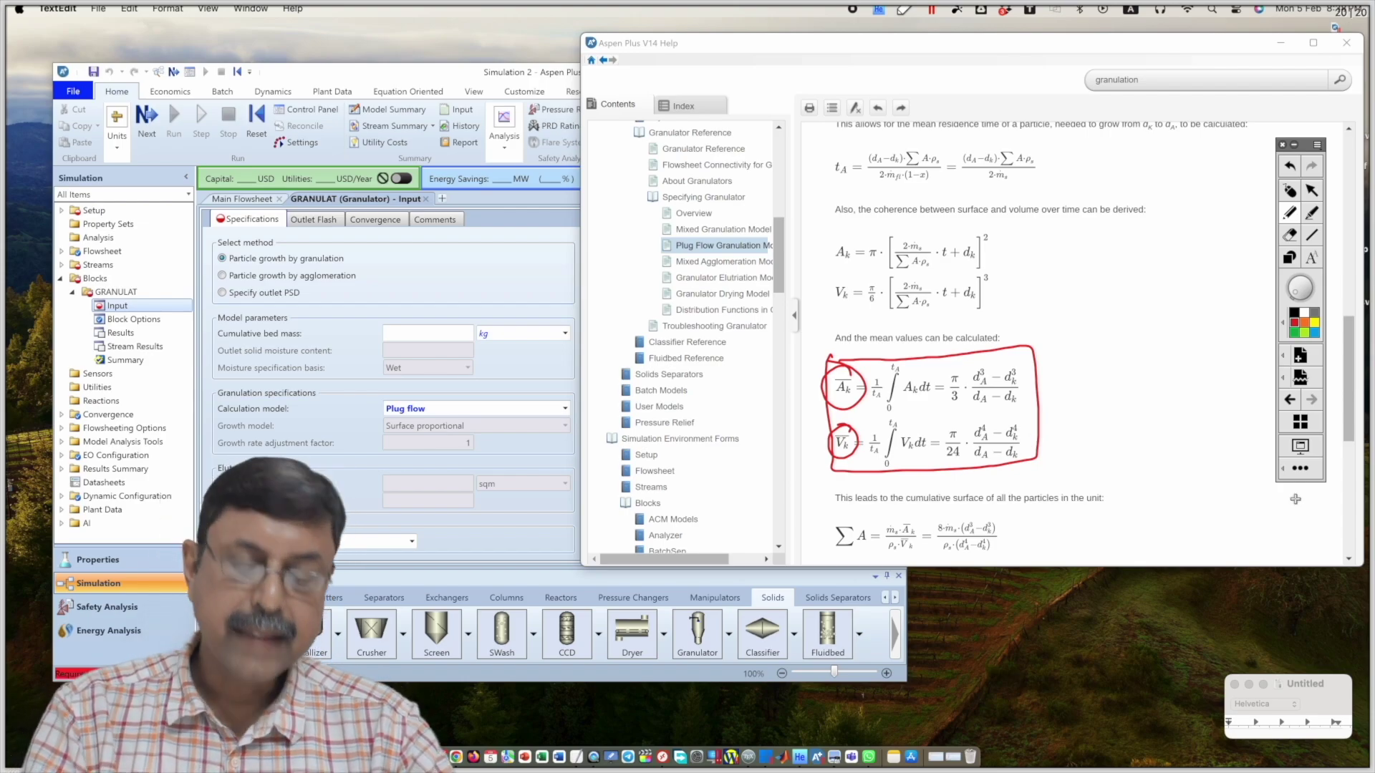
pyautogui.moveTo(424, 375)
pyautogui.mouseDown()
pyautogui.moveTo(363, 412)
pyautogui.moveTo(451, 398)
pyautogui.moveTo(414, 379)
pyautogui.mouseUp()
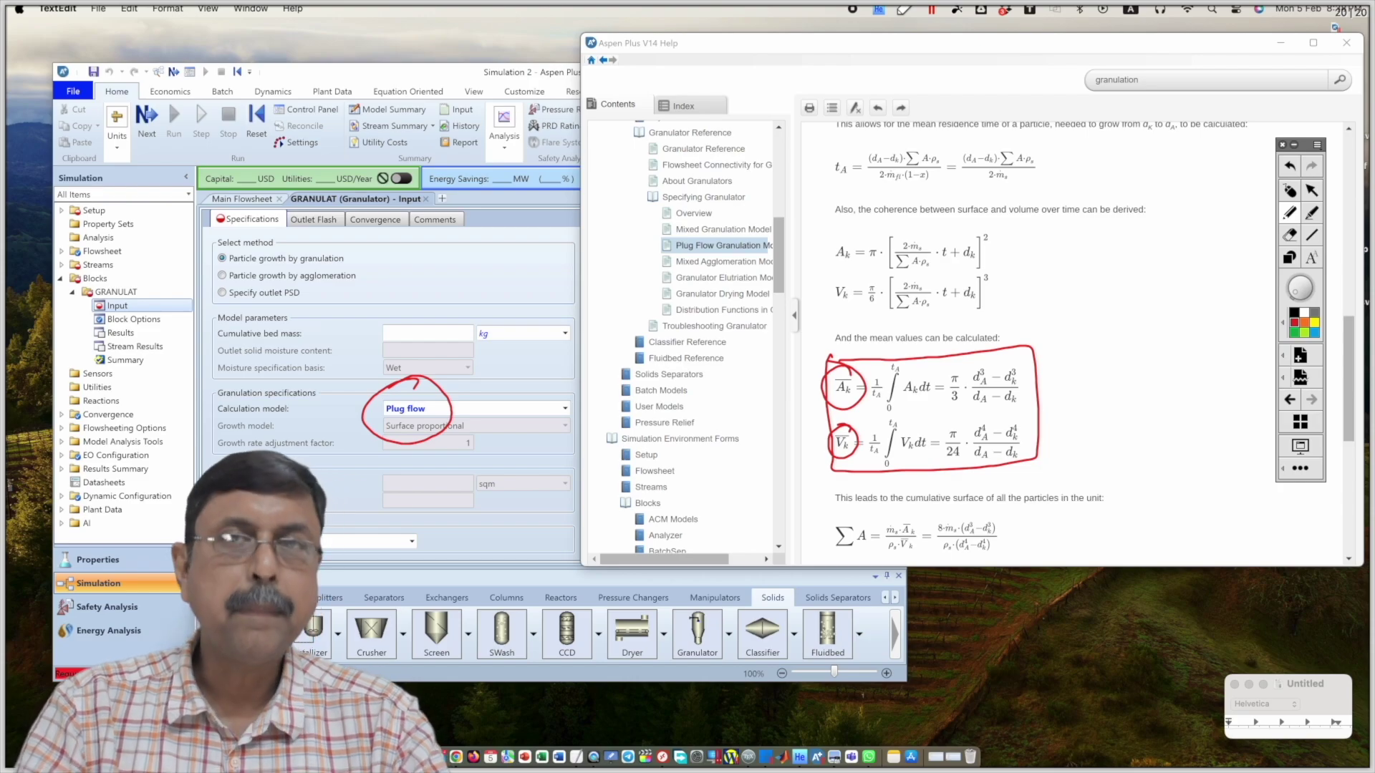
pyautogui.moveTo(1061, 327)
pyautogui.mouseDown()
pyautogui.moveTo(1131, 312)
pyautogui.moveTo(1126, 324)
pyautogui.moveTo(1212, 337)
pyautogui.moveTo(1253, 330)
pyautogui.mouseUp()
pyautogui.moveTo(1241, 326); pyautogui.dragTo(1246, 339)
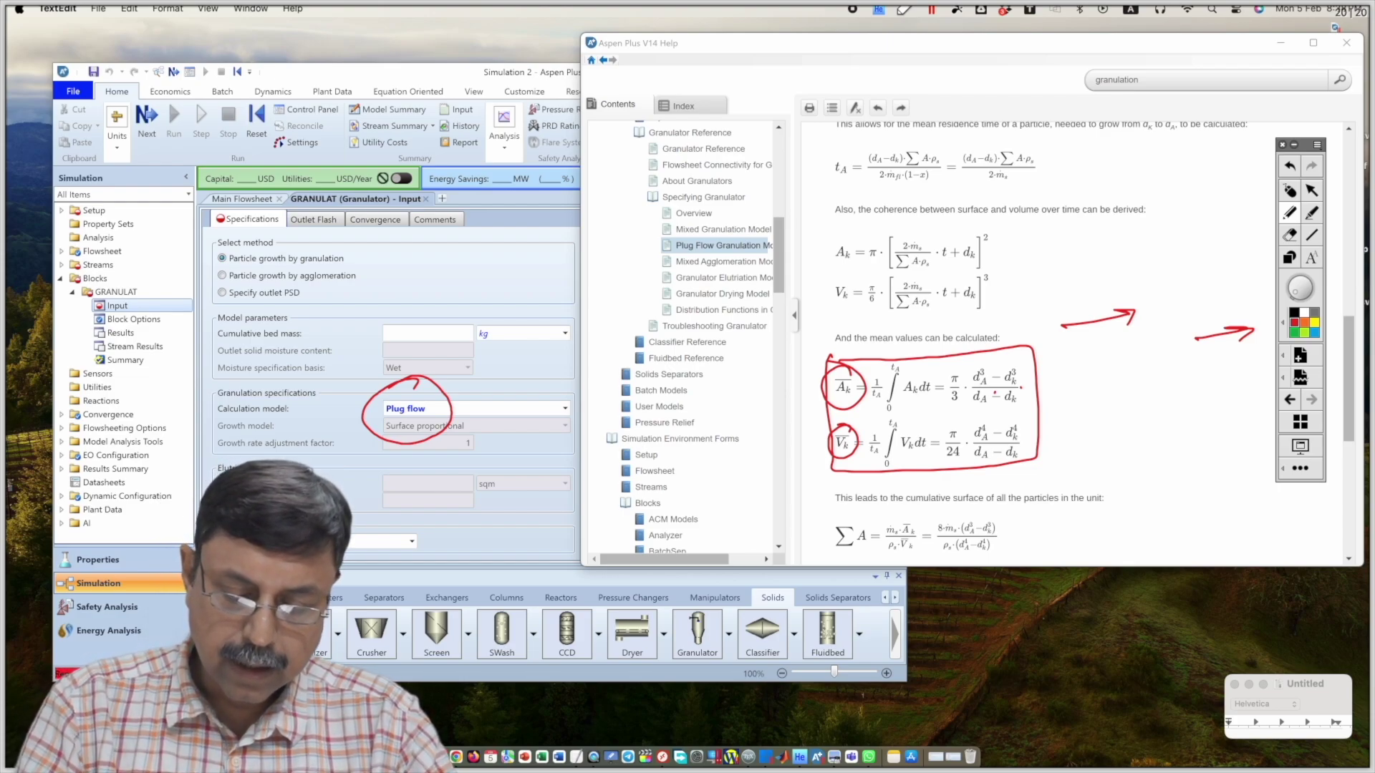
pyautogui.moveTo(827, 358)
pyautogui.mouseDown()
pyautogui.moveTo(850, 476)
pyautogui.moveTo(810, 365)
pyautogui.mouseUp()
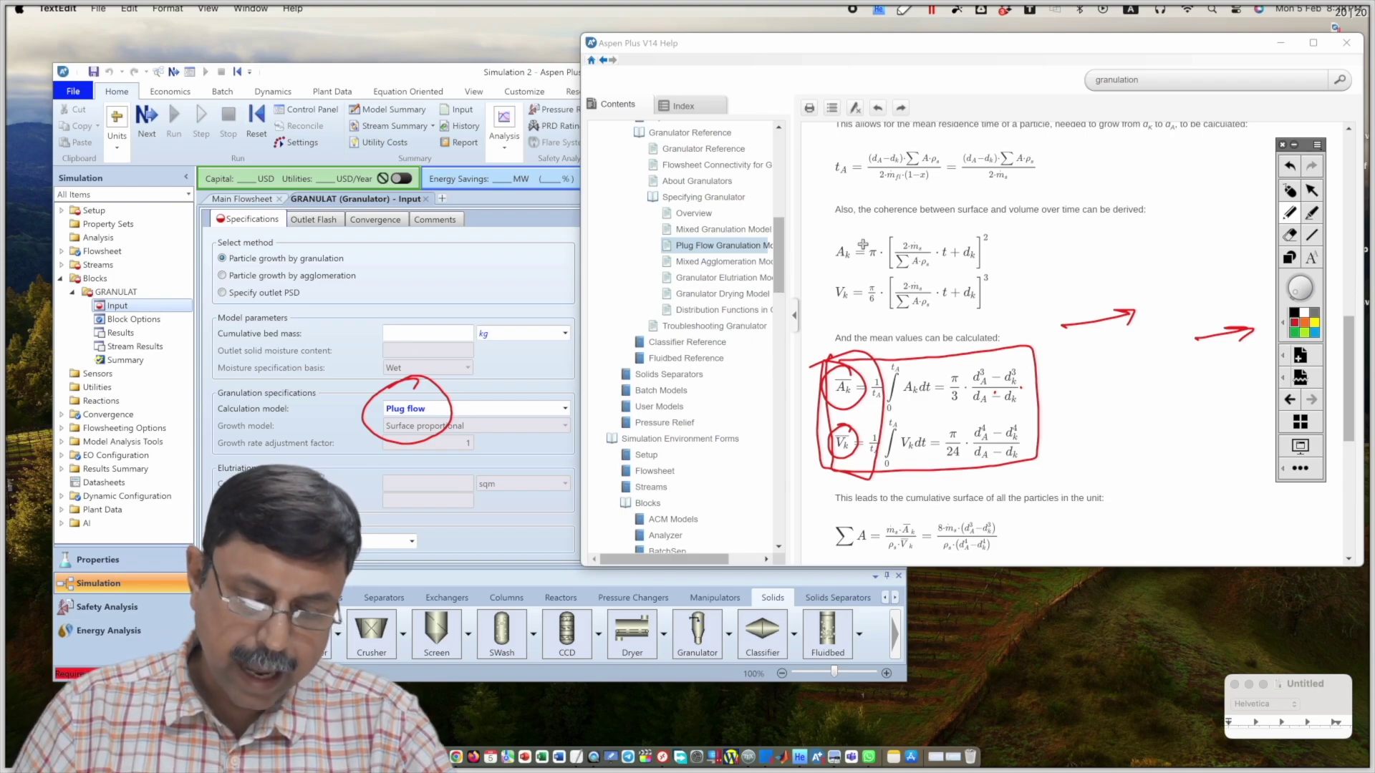
pyautogui.click(1291, 193)
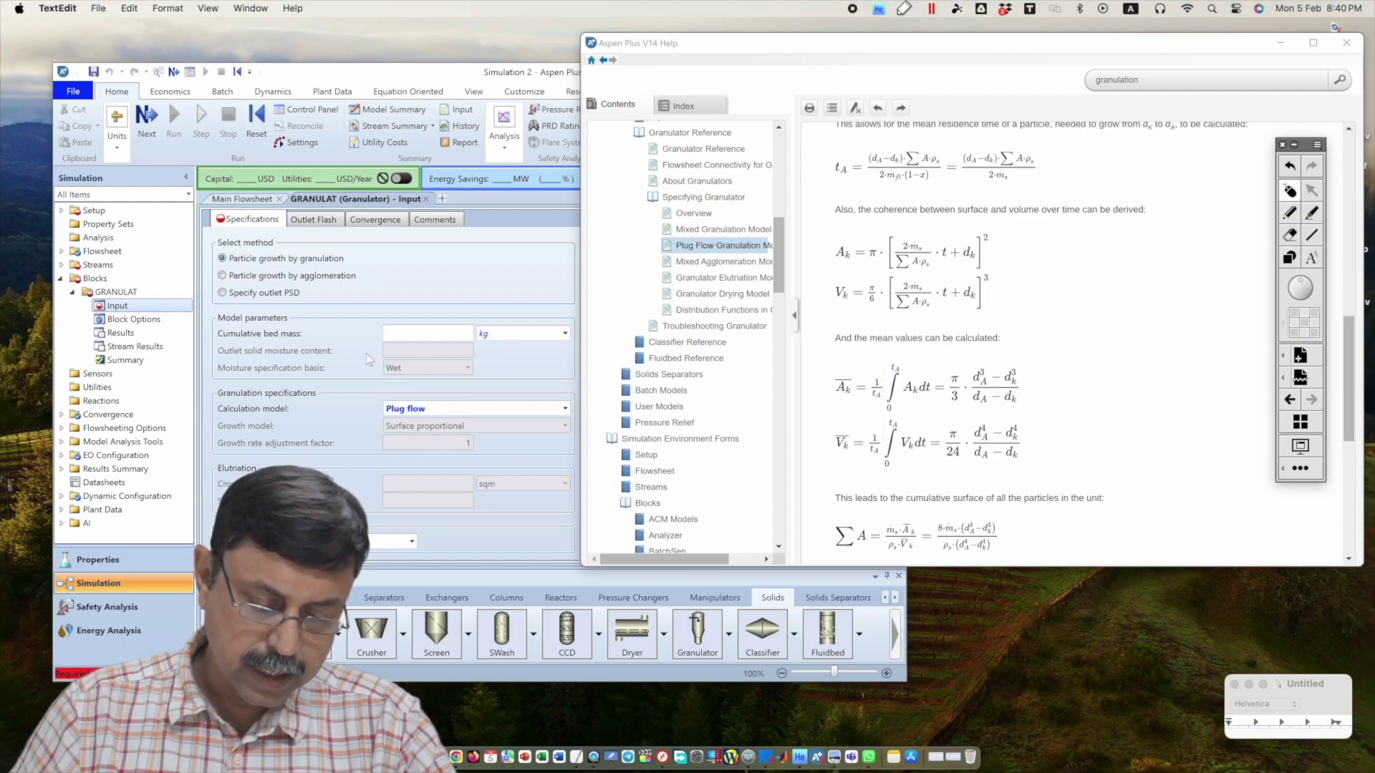
# Select particle growth by agglomeration for the granulator block and circle the cumulative bed mass field in red.
pyautogui.click(223, 275)
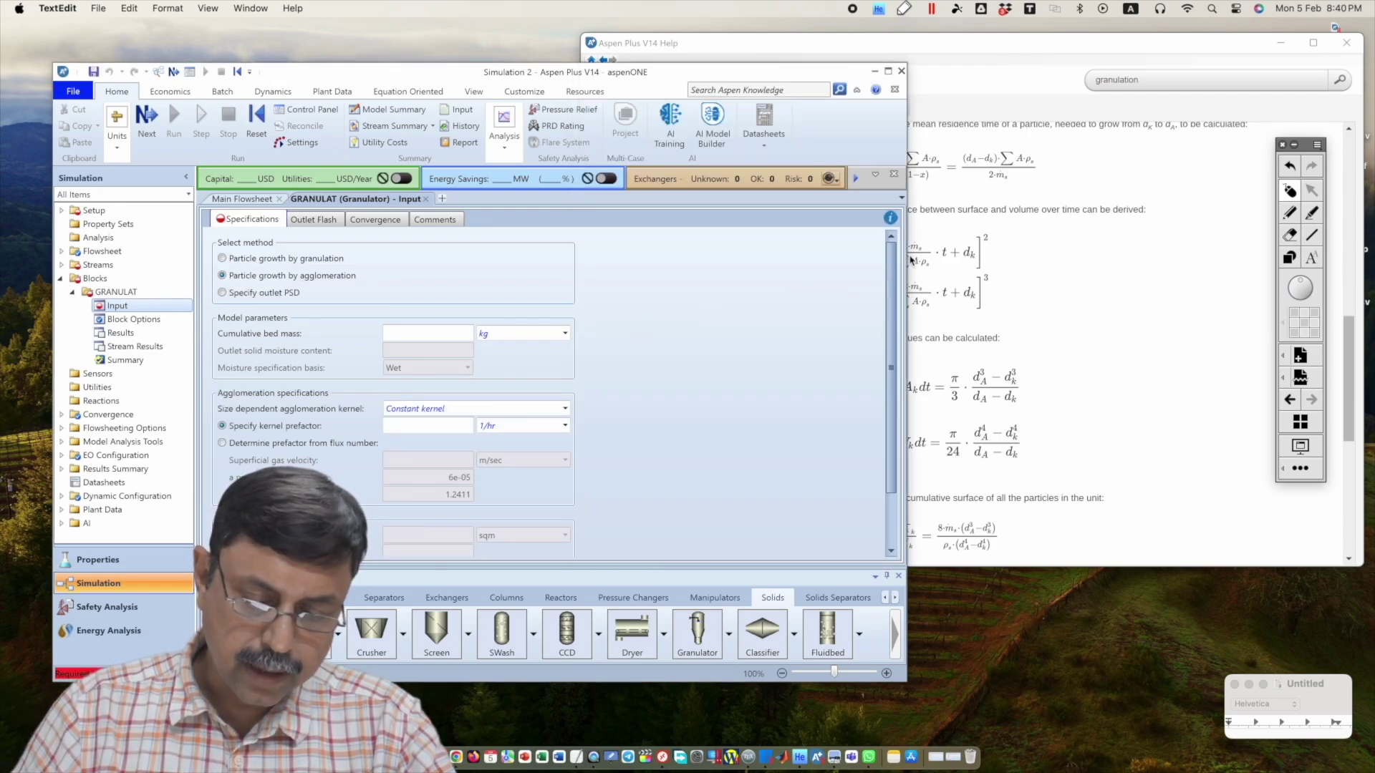
pyautogui.moveTo(416, 308)
pyautogui.mouseDown()
pyautogui.moveTo(390, 373)
pyautogui.moveTo(469, 354)
pyautogui.moveTo(423, 300)
pyautogui.moveTo(413, 307)
pyautogui.mouseUp()
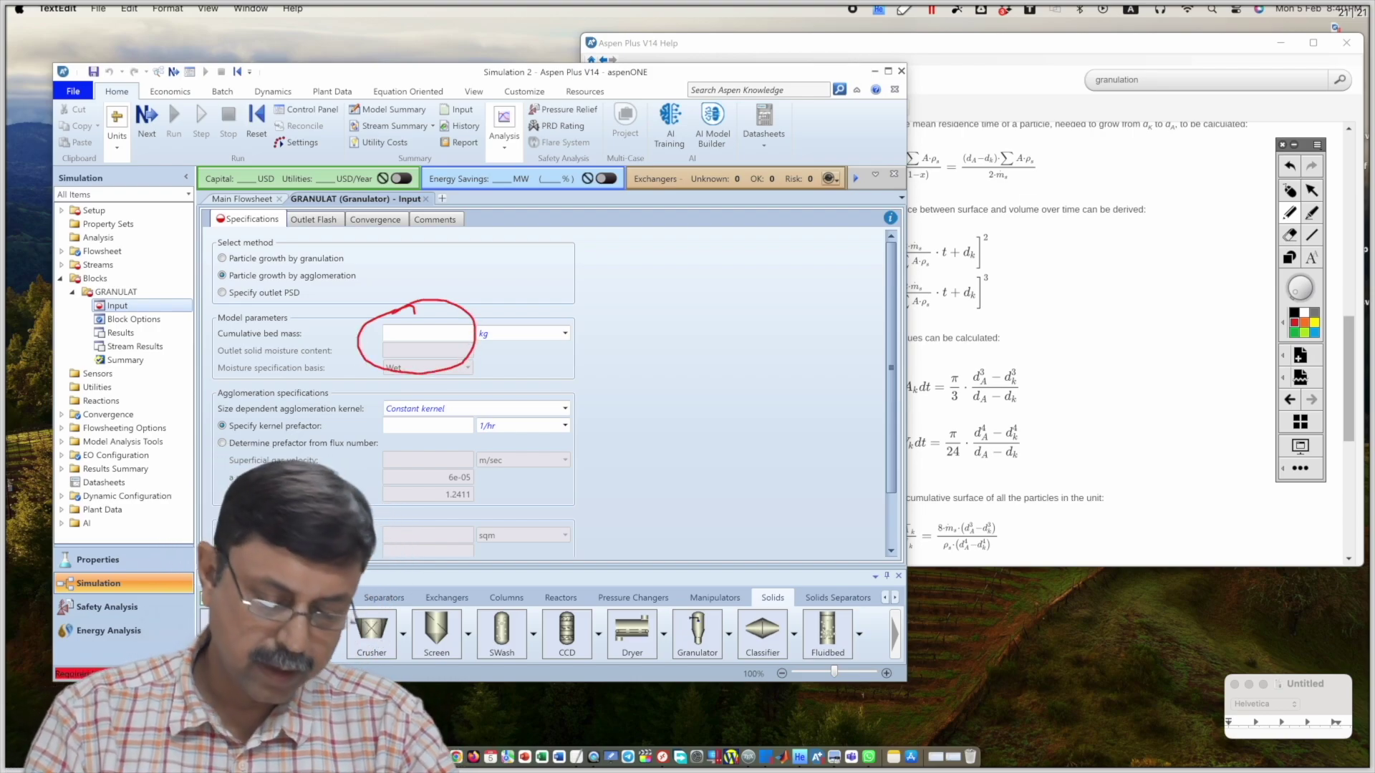
pyautogui.click(1289, 190)
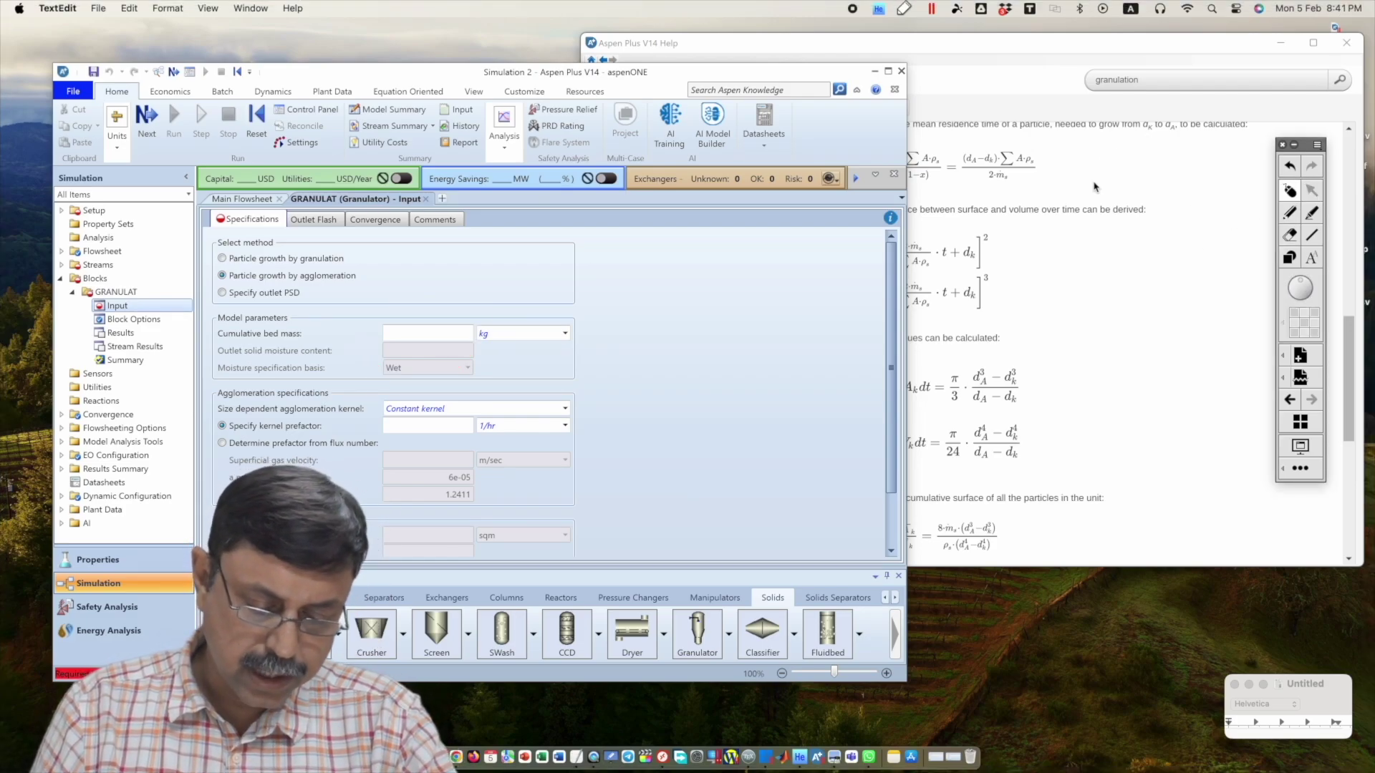
# Open the Mixed Agglomeration Model help topic and bracket its list of assumptions in red.
pyautogui.click(1081, 214)
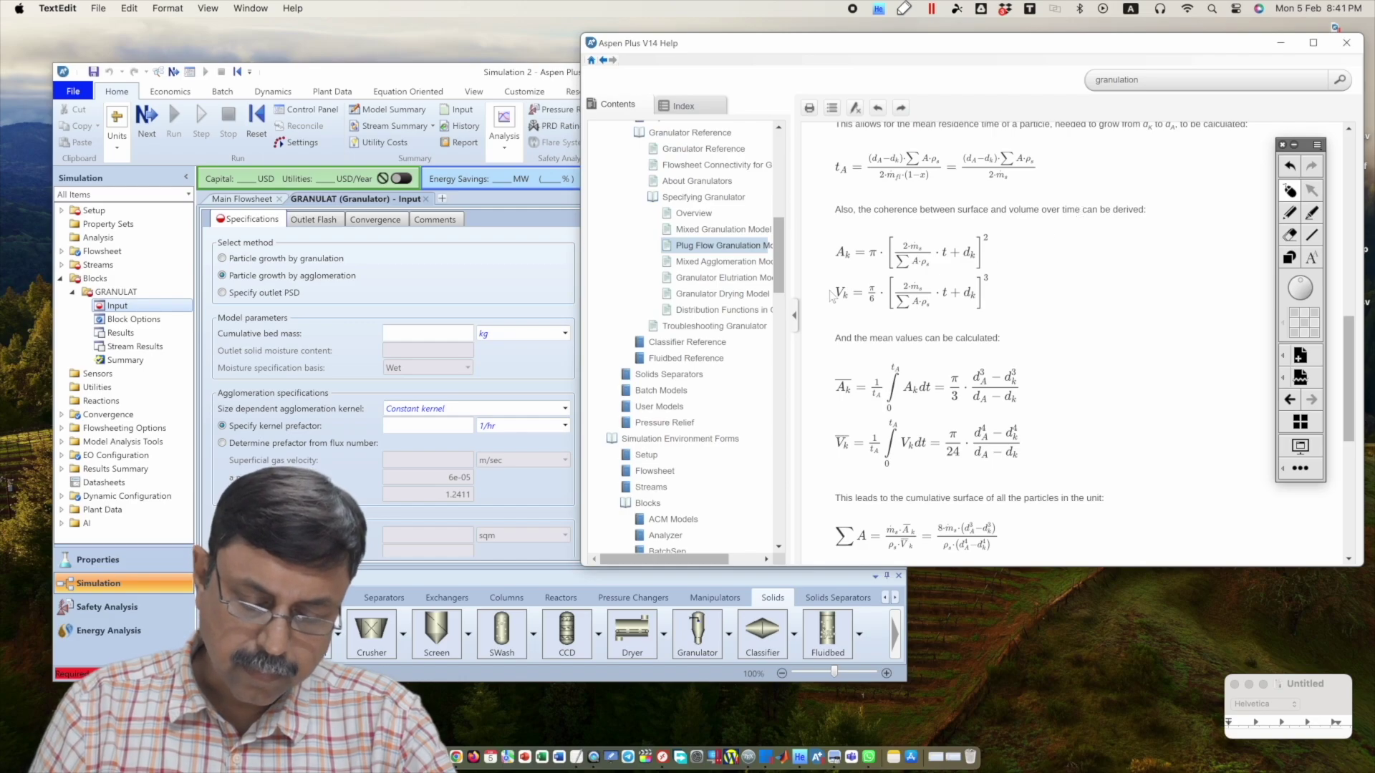
pyautogui.click(693, 263)
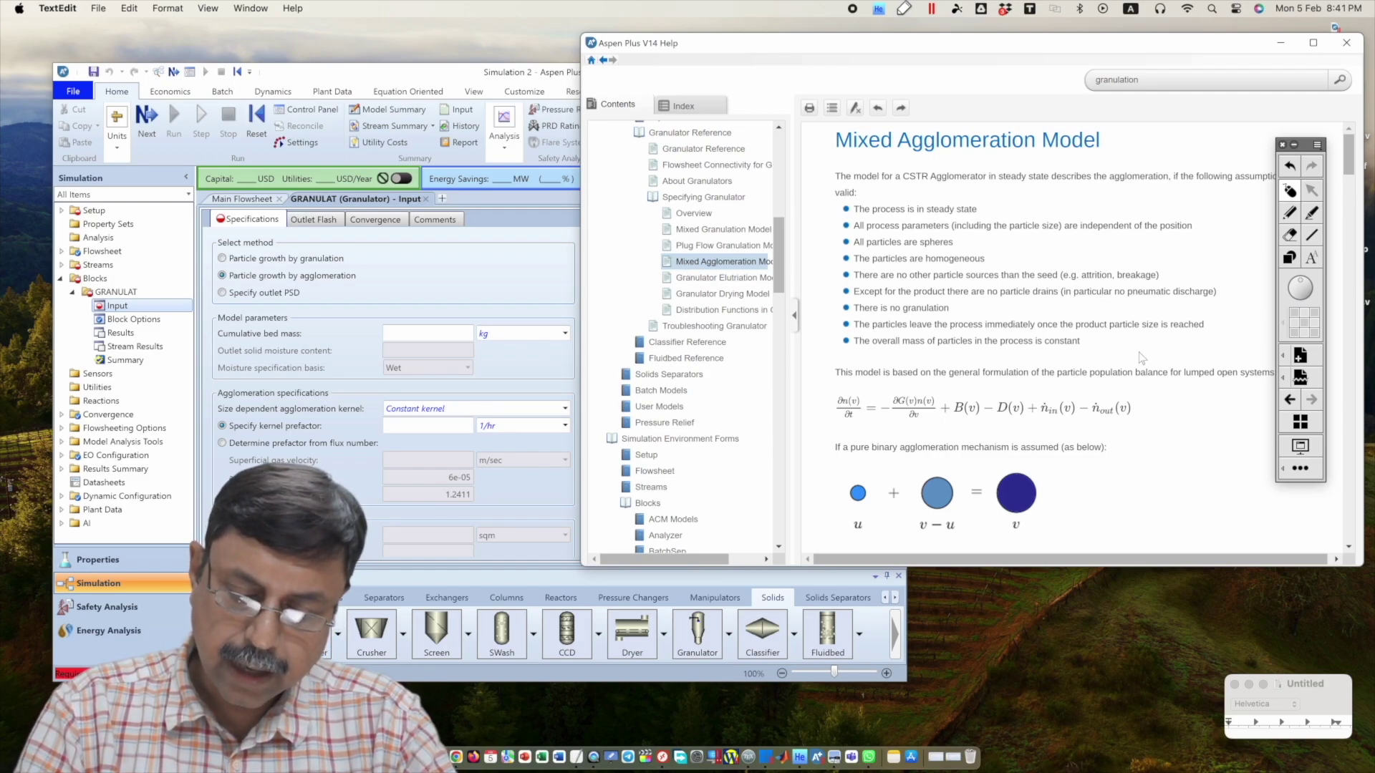
pyautogui.press('Escape')
pyautogui.press('super+shift+a')
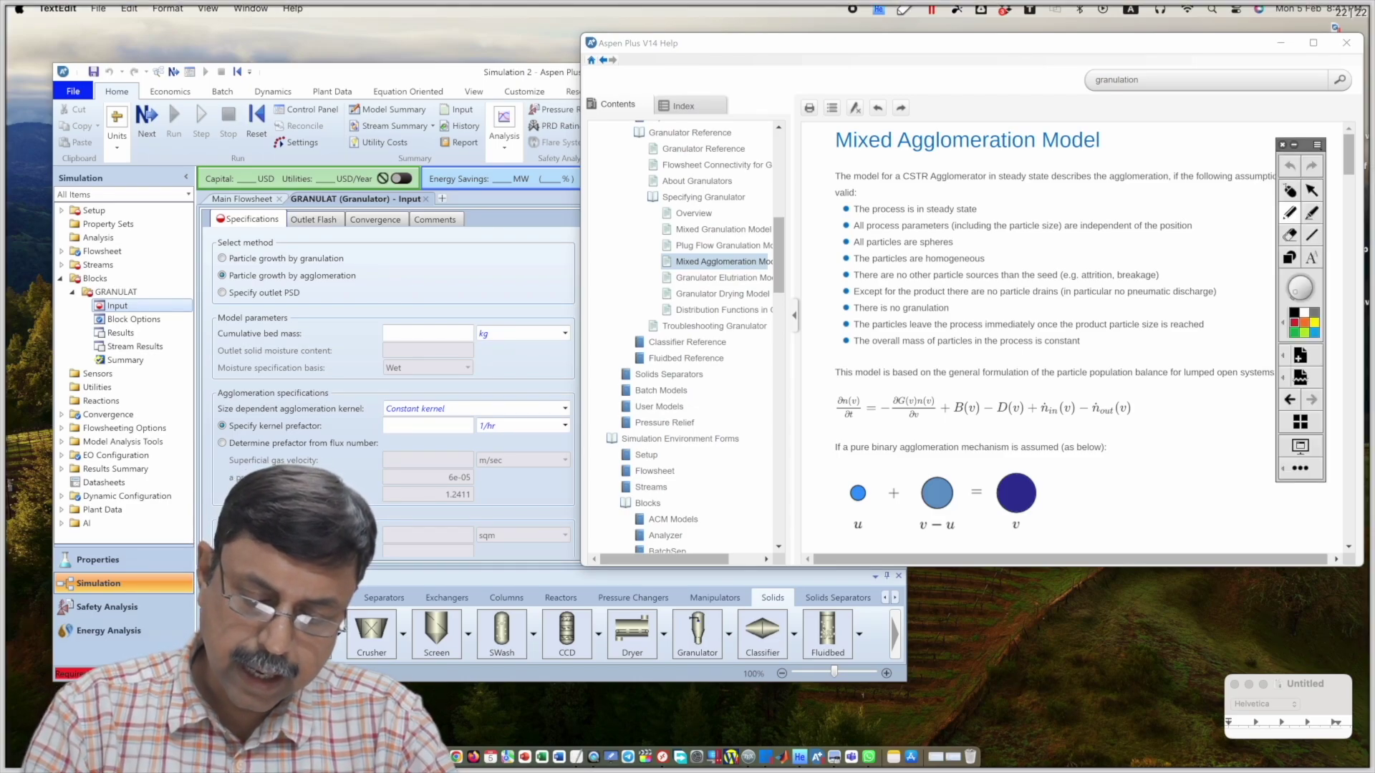
pyautogui.moveTo(836, 209); pyautogui.dragTo(831, 342)
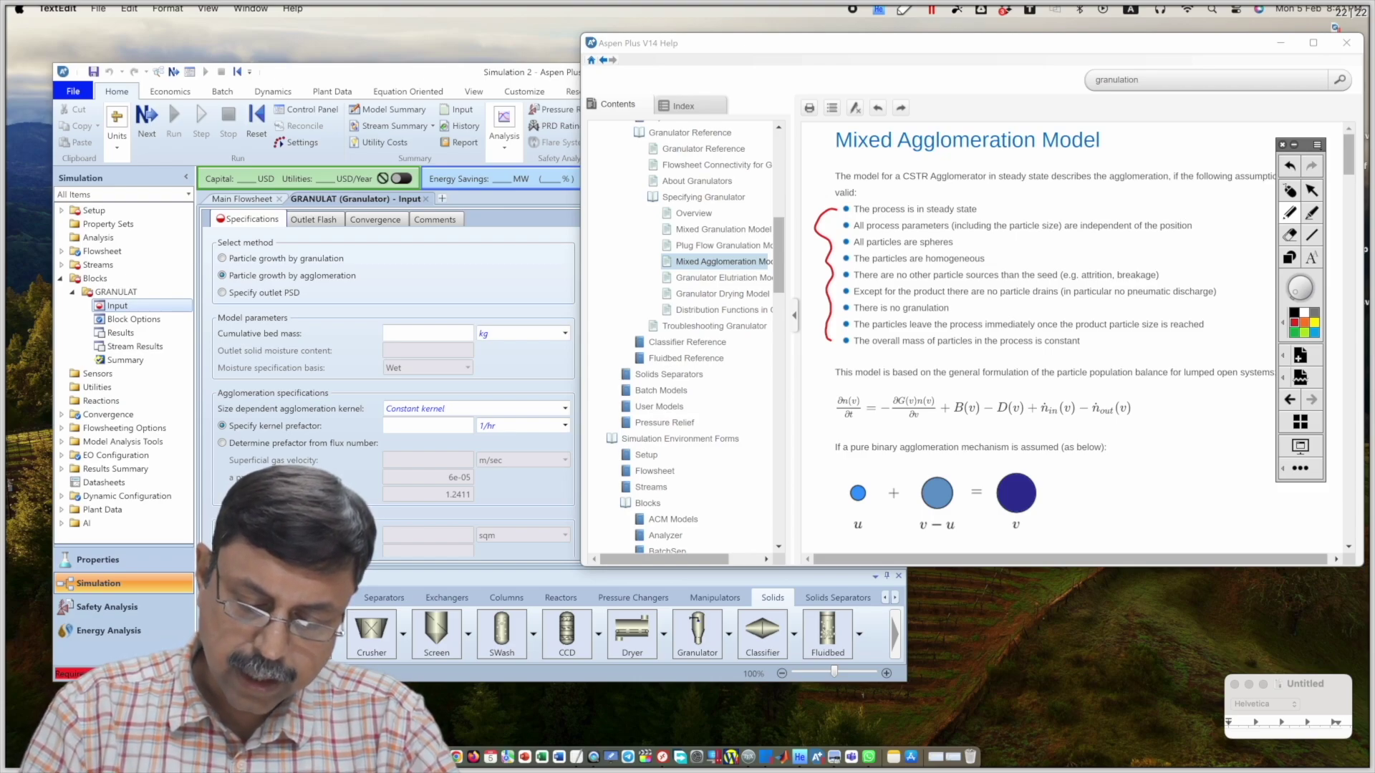
# Outline the particle population balance equation in red and mark the v − u particle in the binary agglomeration figure.
pyautogui.moveTo(840, 433)
pyautogui.mouseDown()
pyautogui.moveTo(1095, 432)
pyautogui.moveTo(1147, 407)
pyautogui.moveTo(1029, 384)
pyautogui.moveTo(830, 387)
pyautogui.moveTo(876, 436)
pyautogui.mouseUp()
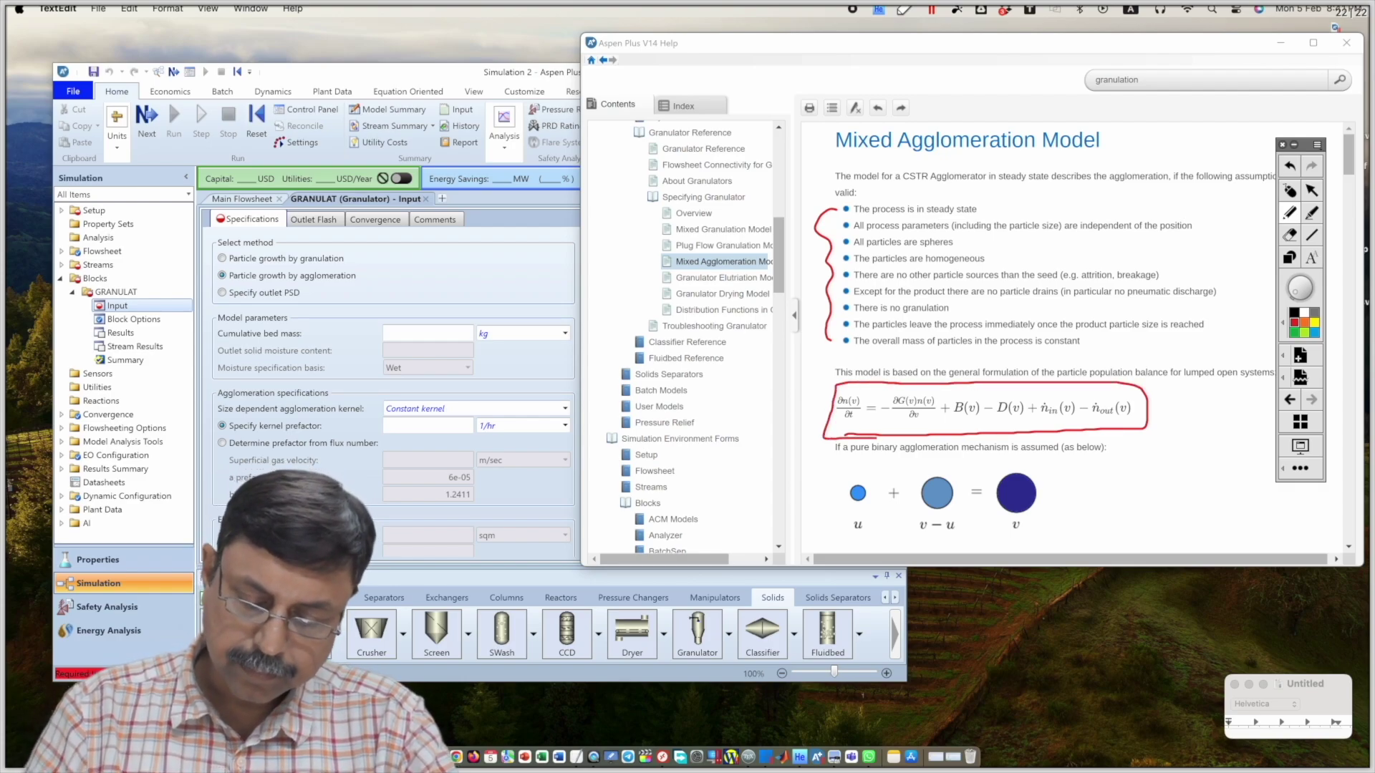
pyautogui.moveTo(1149, 395); pyautogui.dragTo(1178, 384)
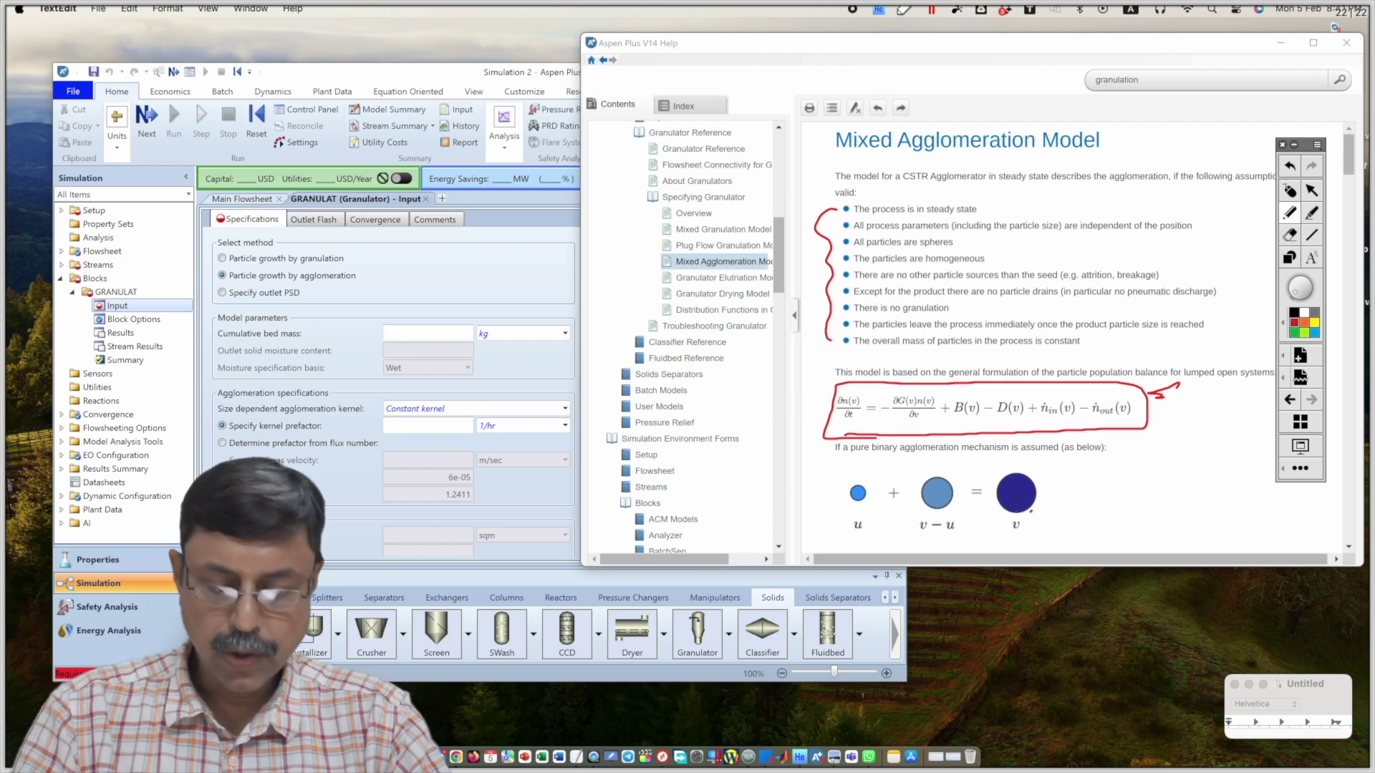
pyautogui.moveTo(966, 465)
pyautogui.mouseDown()
pyautogui.moveTo(943, 488)
pyautogui.moveTo(949, 478)
pyautogui.mouseUp()
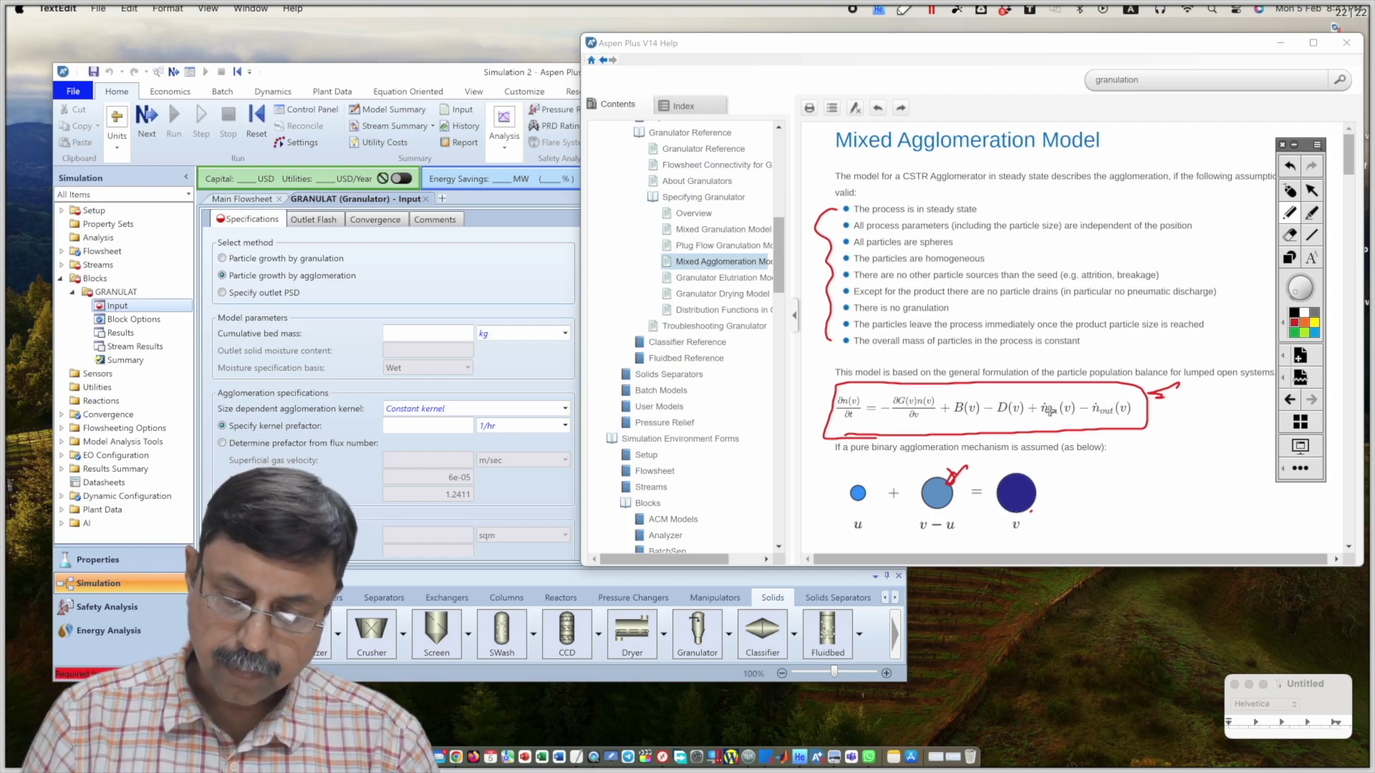
# Outline the agglomeration rate equation below Figure 1 in red and underline its size-dependent part.
pyautogui.scroll(-5, 1223, 187)
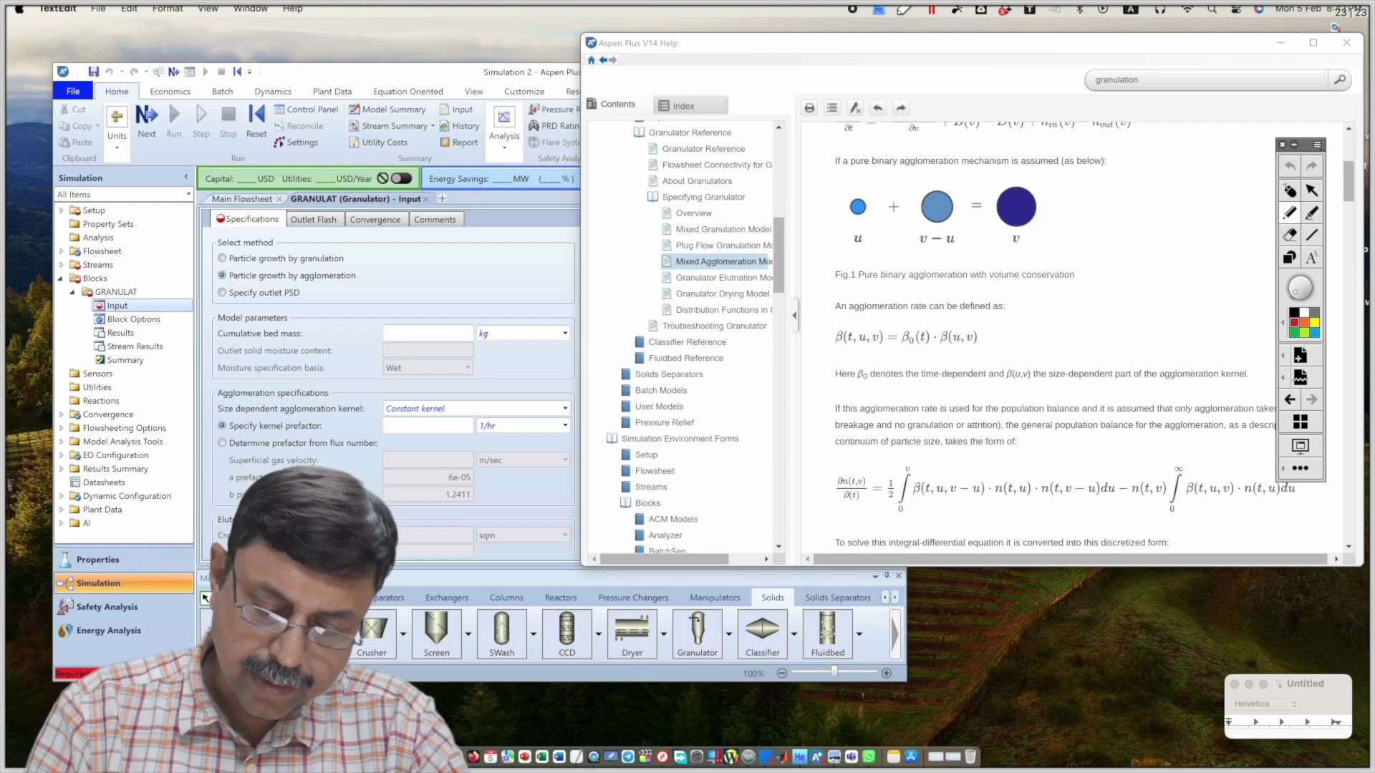
pyautogui.moveTo(833, 355)
pyautogui.mouseDown()
pyautogui.moveTo(986, 348)
pyautogui.moveTo(870, 315)
pyautogui.moveTo(831, 333)
pyautogui.moveTo(834, 355)
pyautogui.mouseUp()
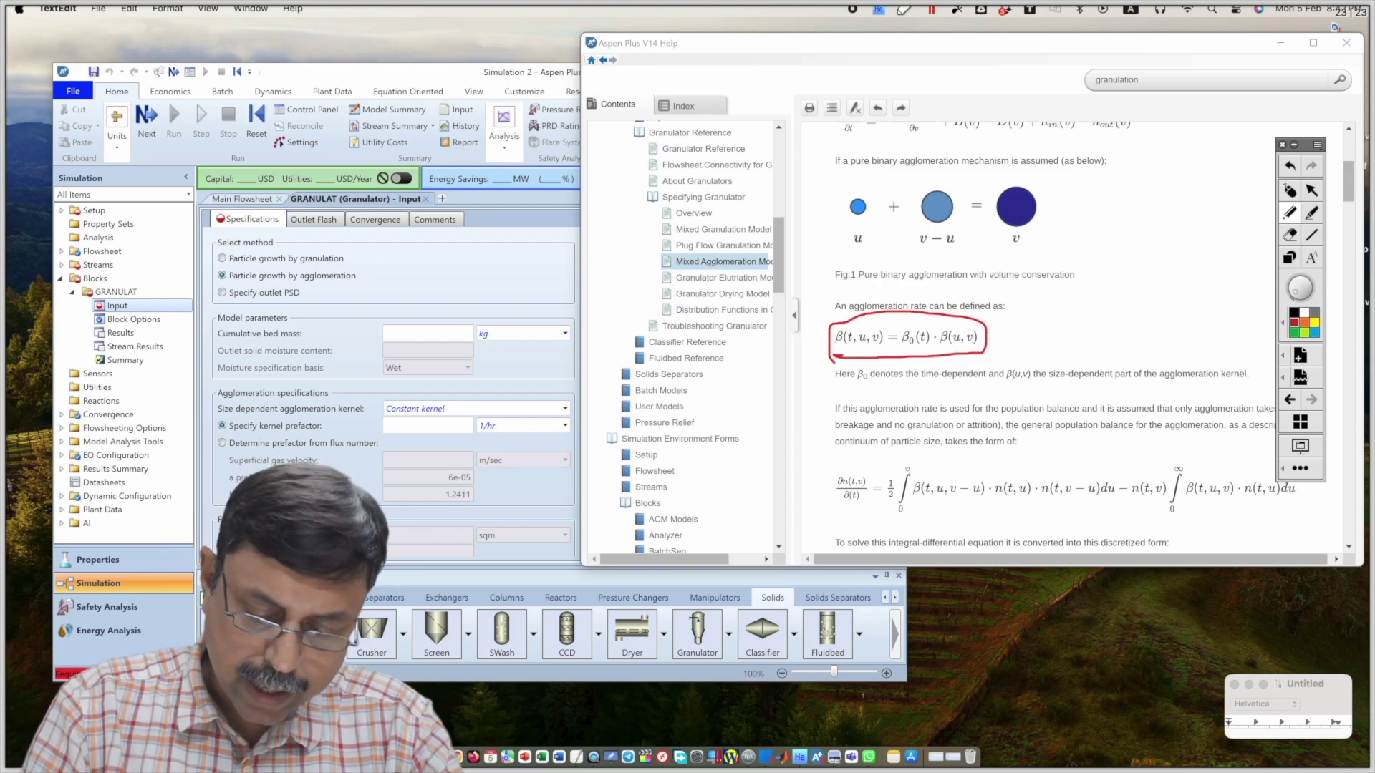
pyautogui.moveTo(927, 356)
pyautogui.mouseDown()
pyautogui.moveTo(900, 374)
pyautogui.moveTo(999, 360)
pyautogui.mouseUp()
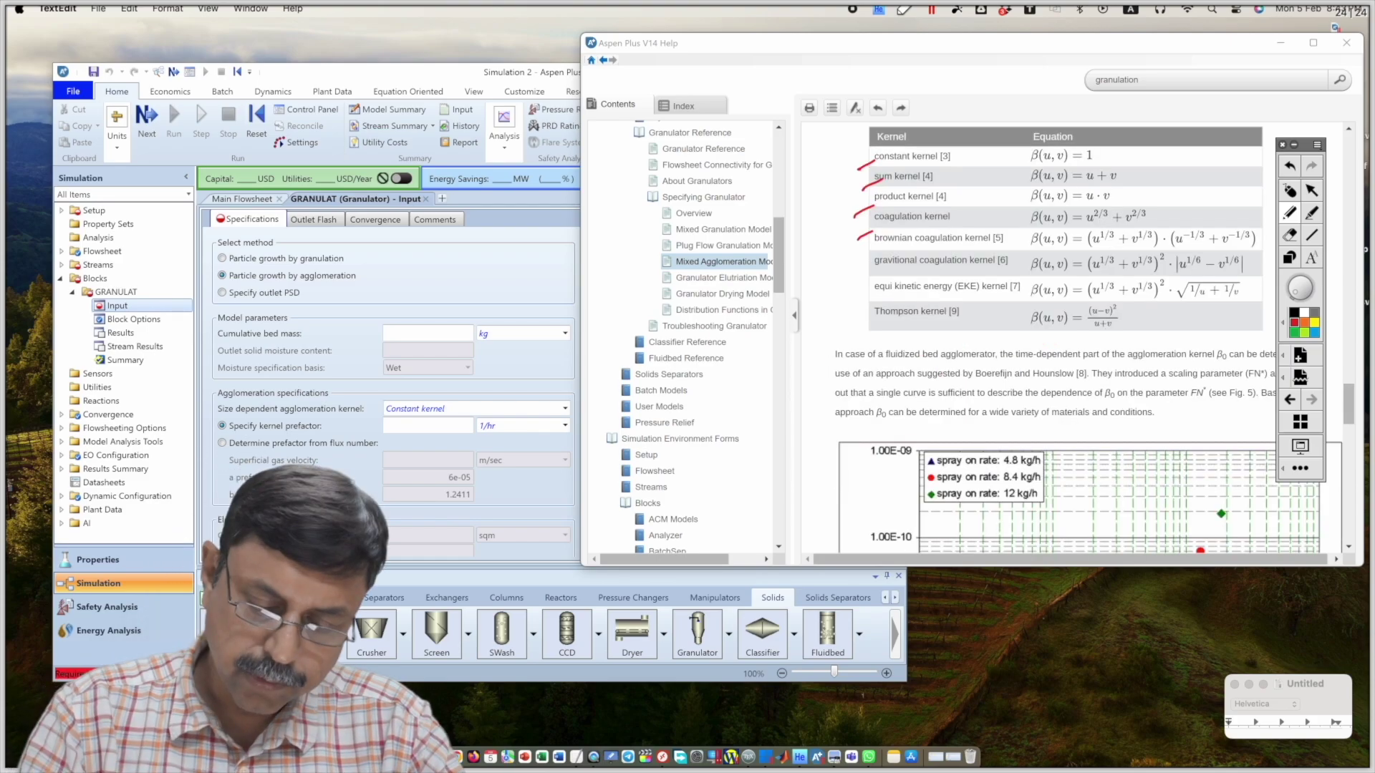
# Bracket the kernel names and equations in the agglomeration kernel table in red, and leave annotation mode.
pyautogui.moveTo(870, 153)
pyautogui.mouseDown()
pyautogui.moveTo(850, 243)
pyautogui.moveTo(863, 330)
pyautogui.mouseUp()
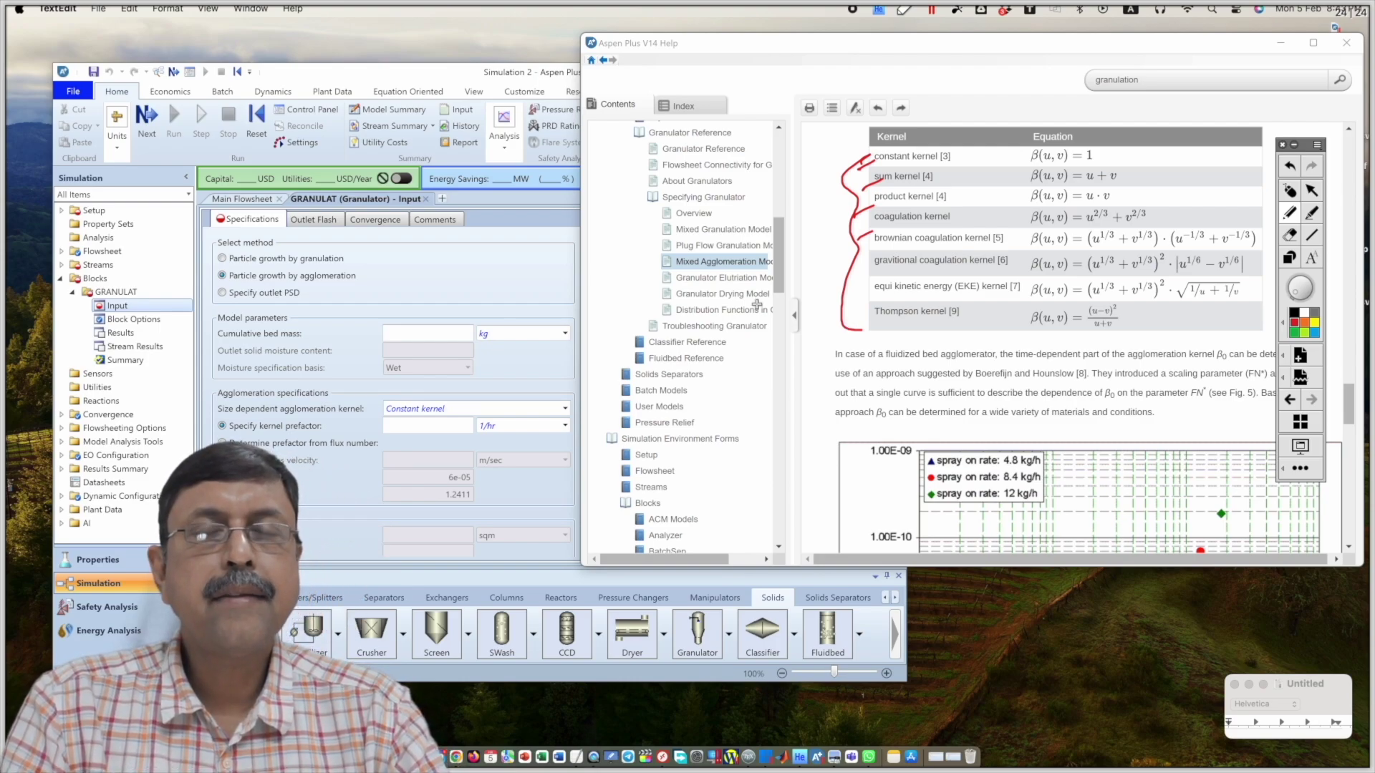
pyautogui.moveTo(1247, 151); pyautogui.dragTo(1247, 318)
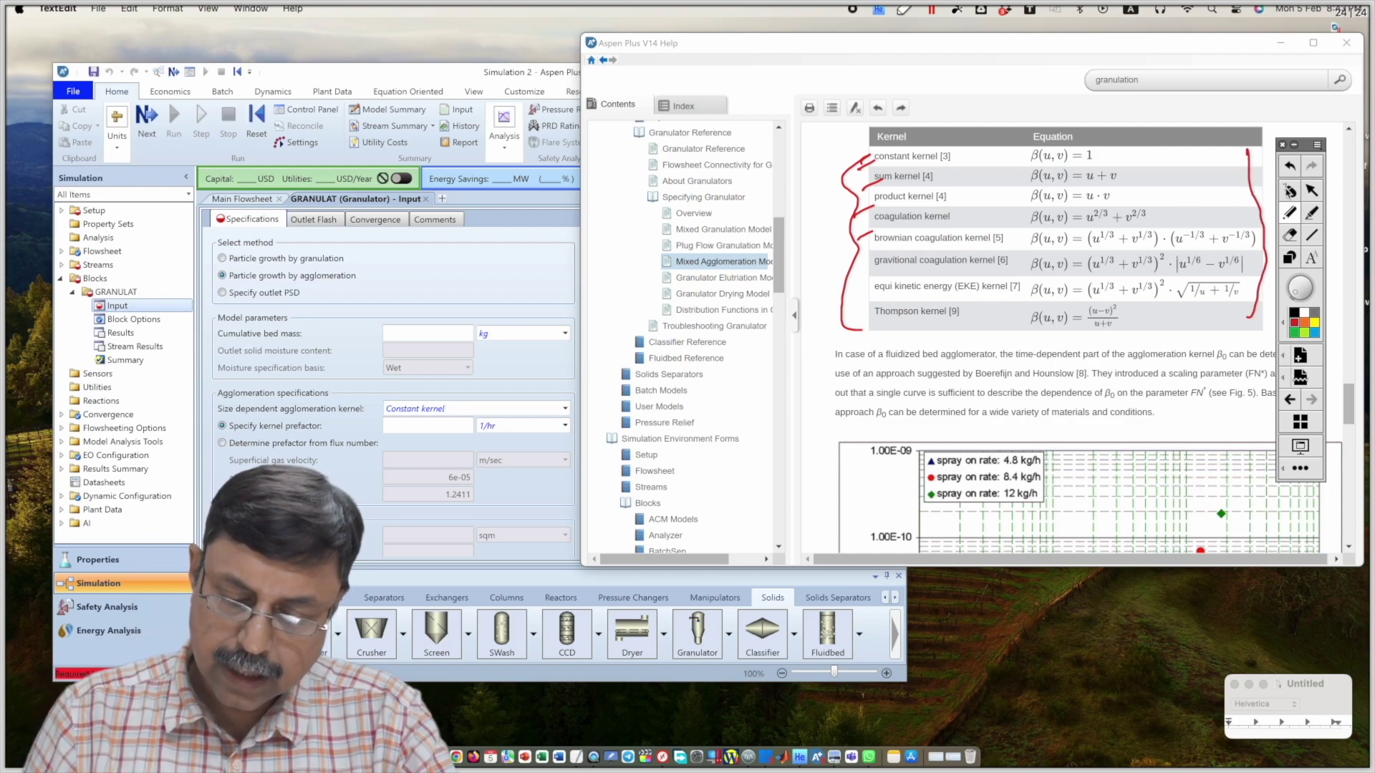
pyautogui.click(1289, 190)
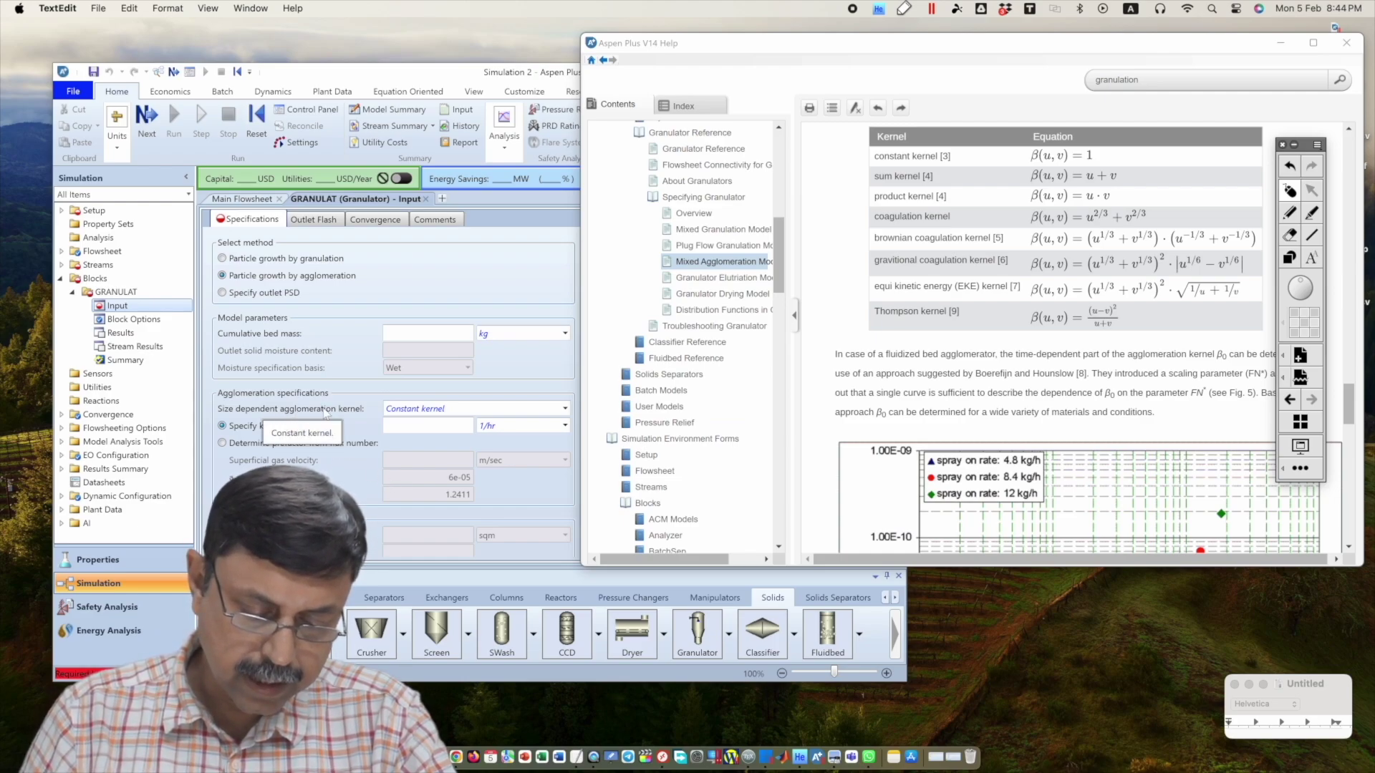
# Set the size dependent agglomeration kernel to Coagulation kernel and underline its equation in the help table in red.
pyautogui.click(566, 408)
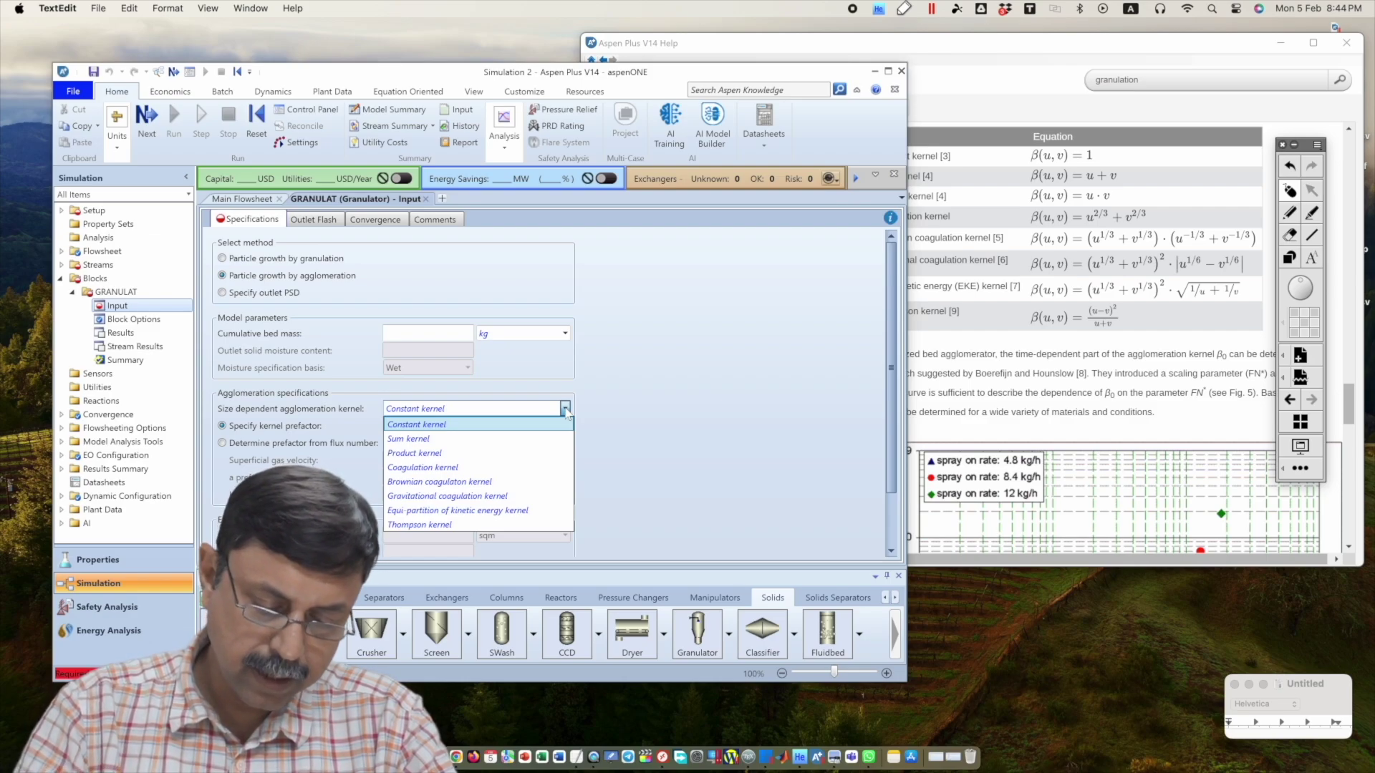
pyautogui.click(422, 467)
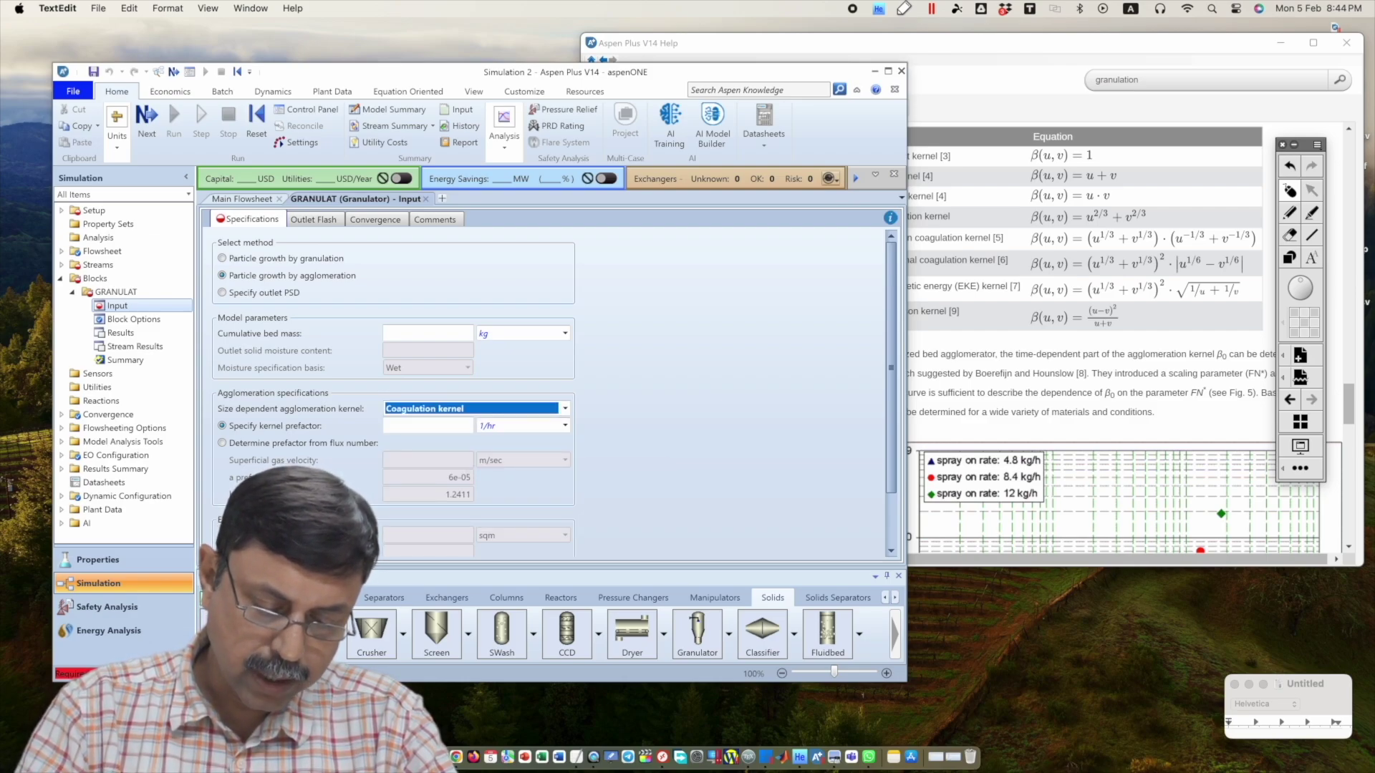
pyautogui.moveTo(1039, 237); pyautogui.dragTo(1171, 225)
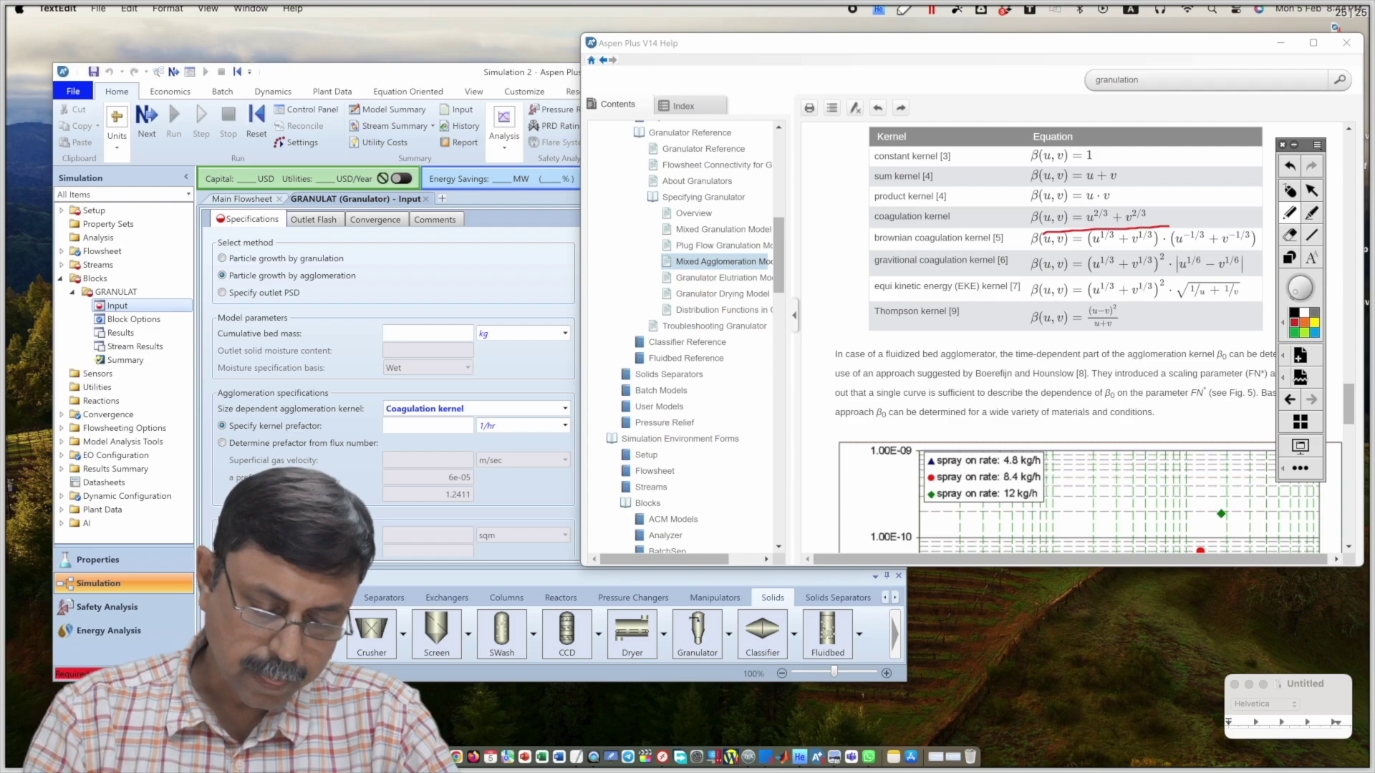
pyautogui.click(1290, 190)
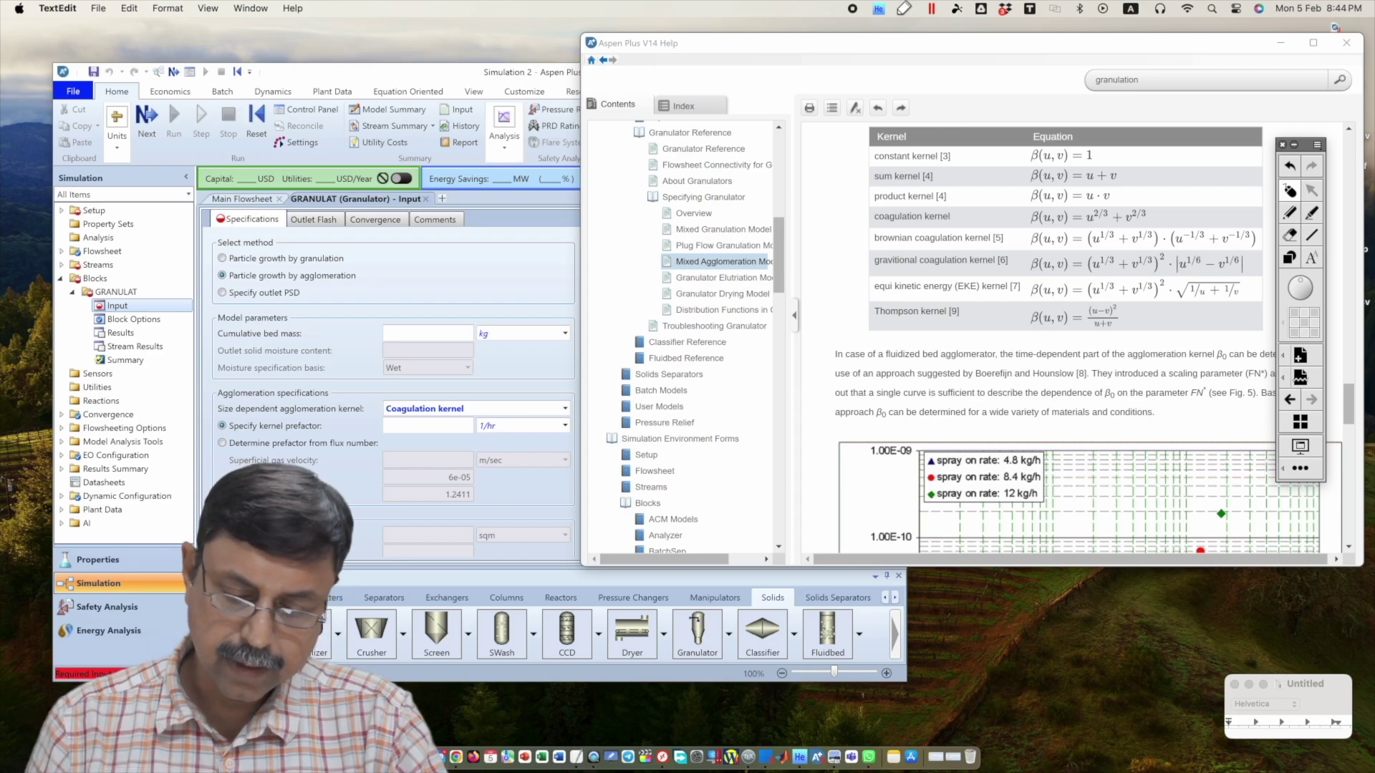
# Find the agglomeration rate equation again and mark its time-dependent part and the matching kernel prefactor options in red.
pyautogui.scroll(10, 1086, 194)
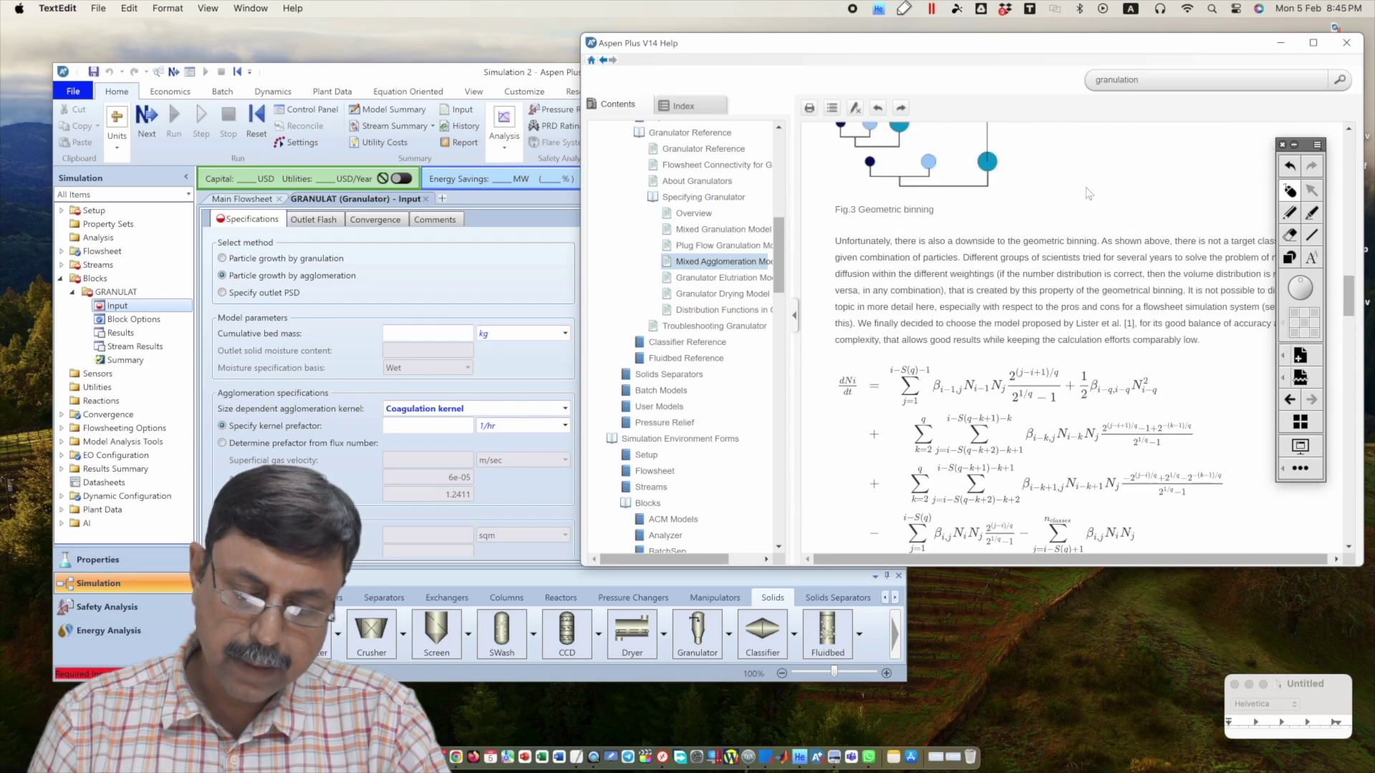
pyautogui.scroll(8, 1088, 194)
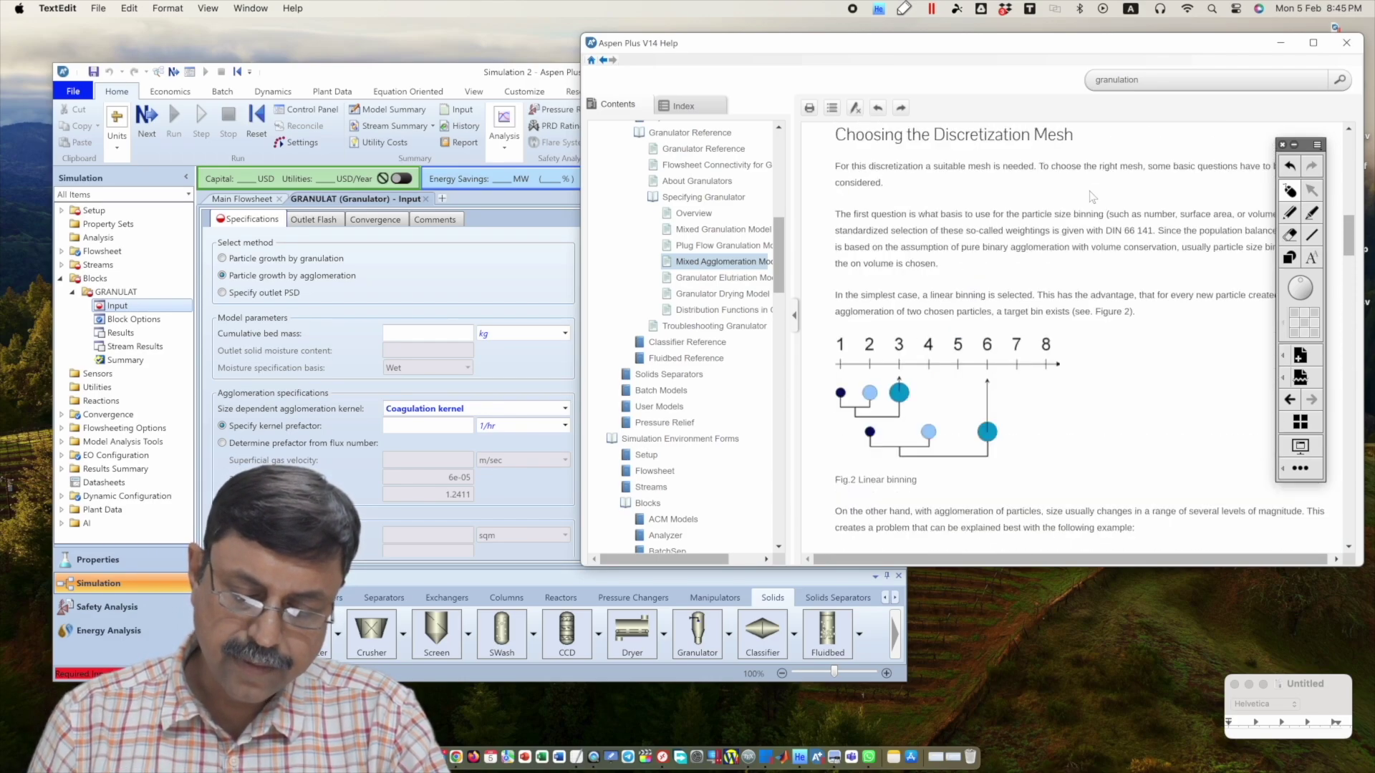
pyautogui.scroll(3, 1092, 196)
pyautogui.scroll(4, 1094, 199)
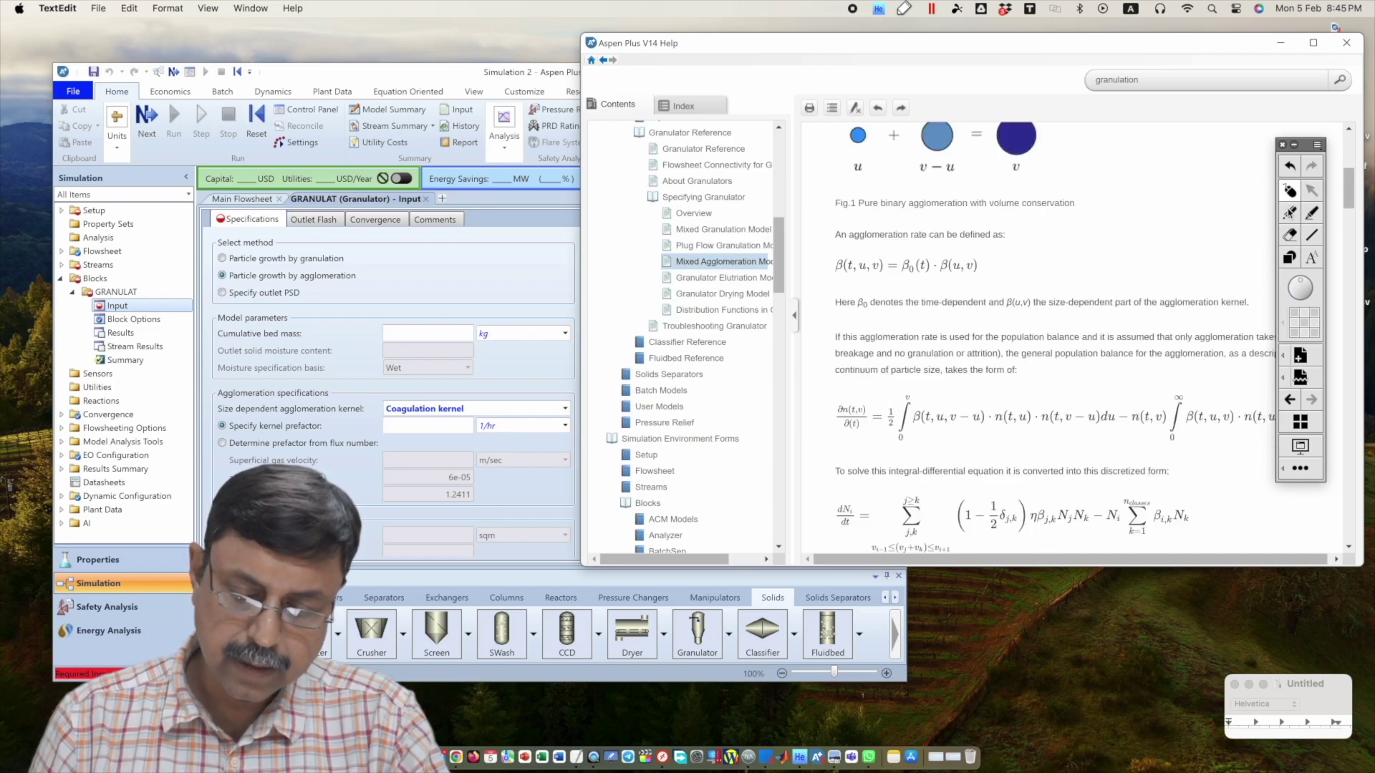
pyautogui.click(1288, 209)
pyautogui.click(1287, 210)
pyautogui.moveTo(920, 237)
pyautogui.mouseDown()
pyautogui.moveTo(890, 280)
pyautogui.moveTo(940, 262)
pyautogui.moveTo(922, 239)
pyautogui.mouseUp()
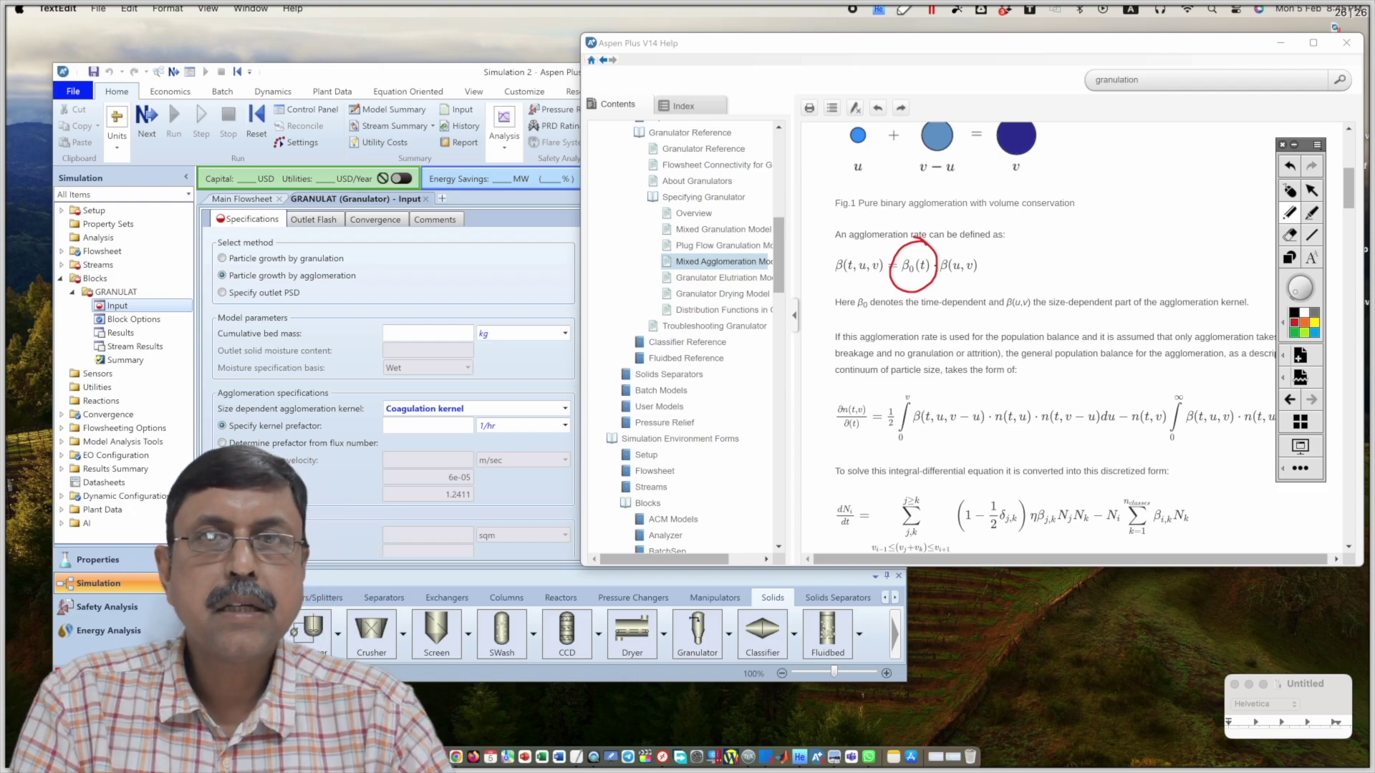
pyautogui.moveTo(426, 418)
pyautogui.mouseDown()
pyautogui.moveTo(435, 443)
pyautogui.moveTo(432, 418)
pyautogui.mouseUp()
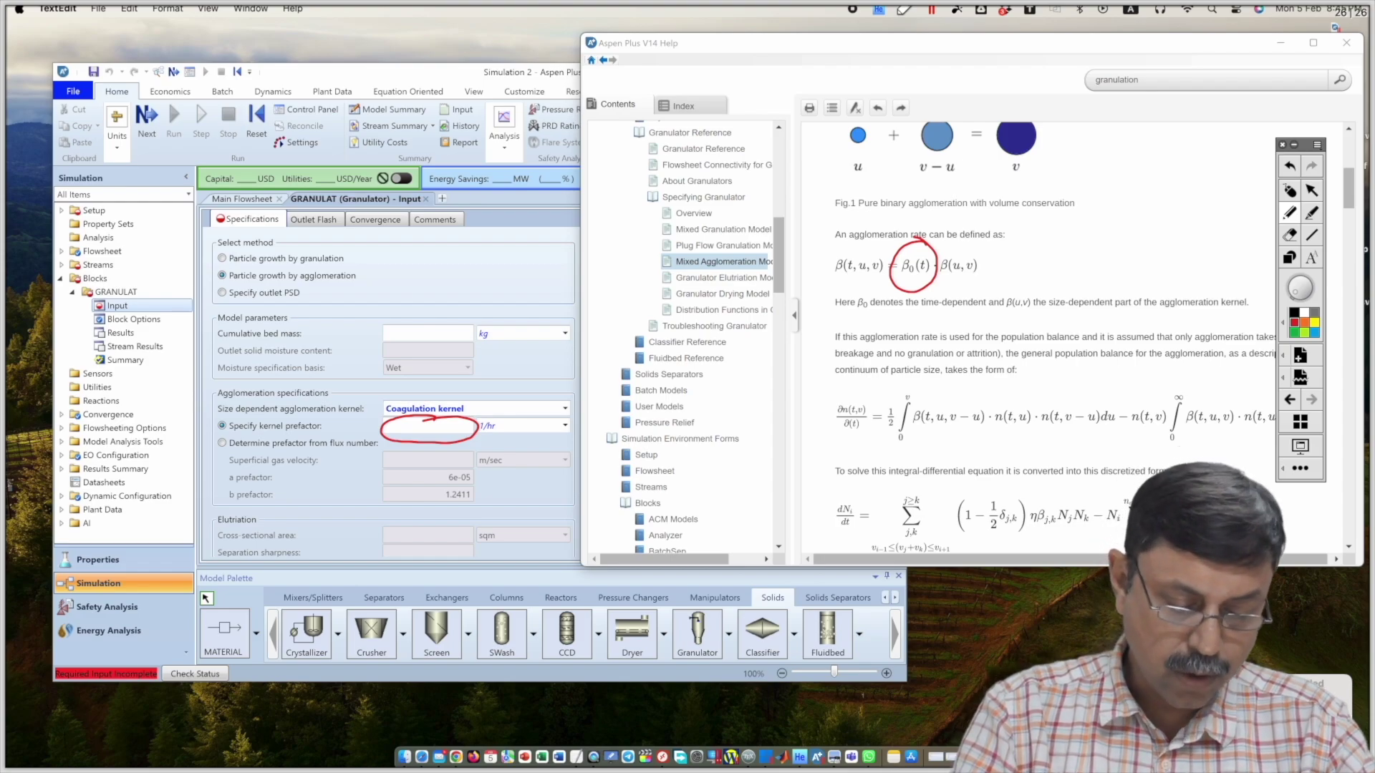
pyautogui.moveTo(223, 438); pyautogui.dragTo(219, 520)
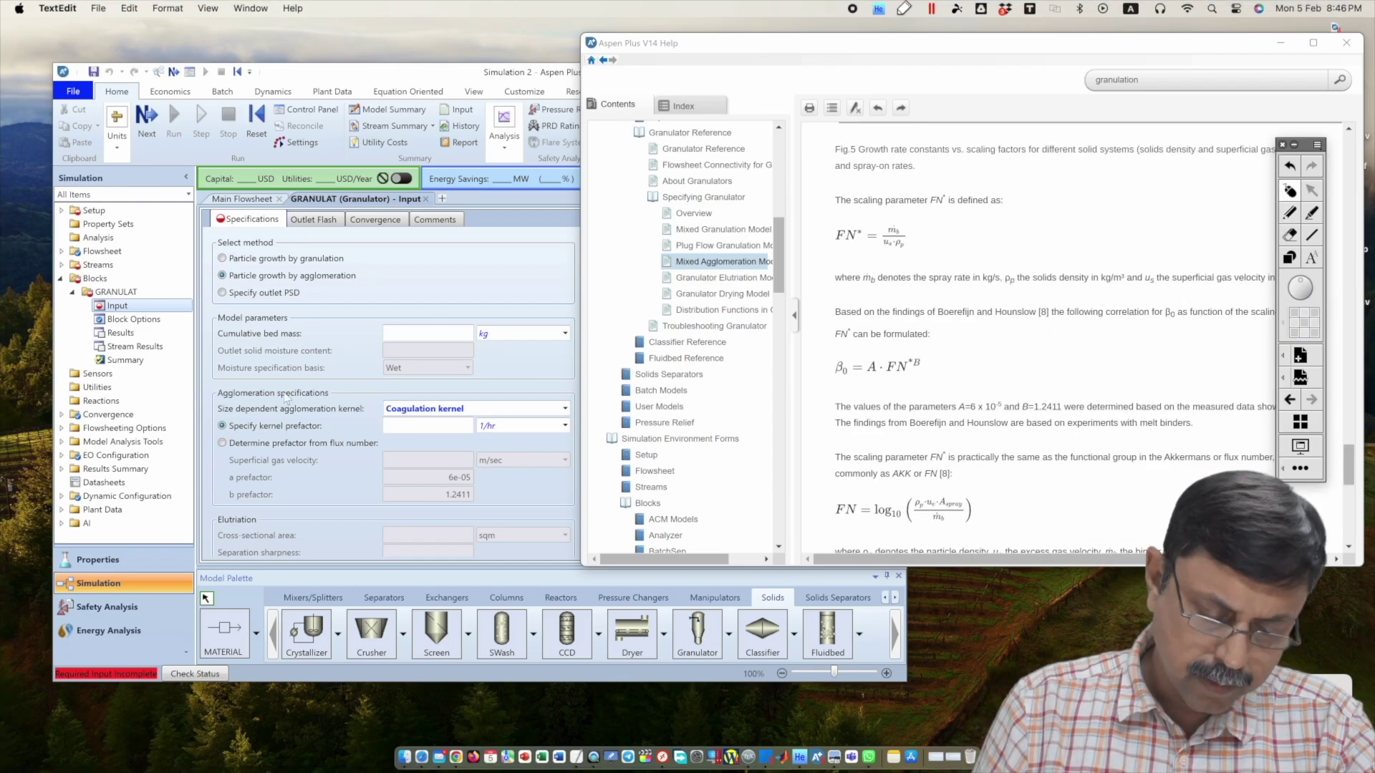
# Choose to determine the prefactor from flux number, mark its input labels in red and box the β0 correlation in the help.
pyautogui.click(222, 443)
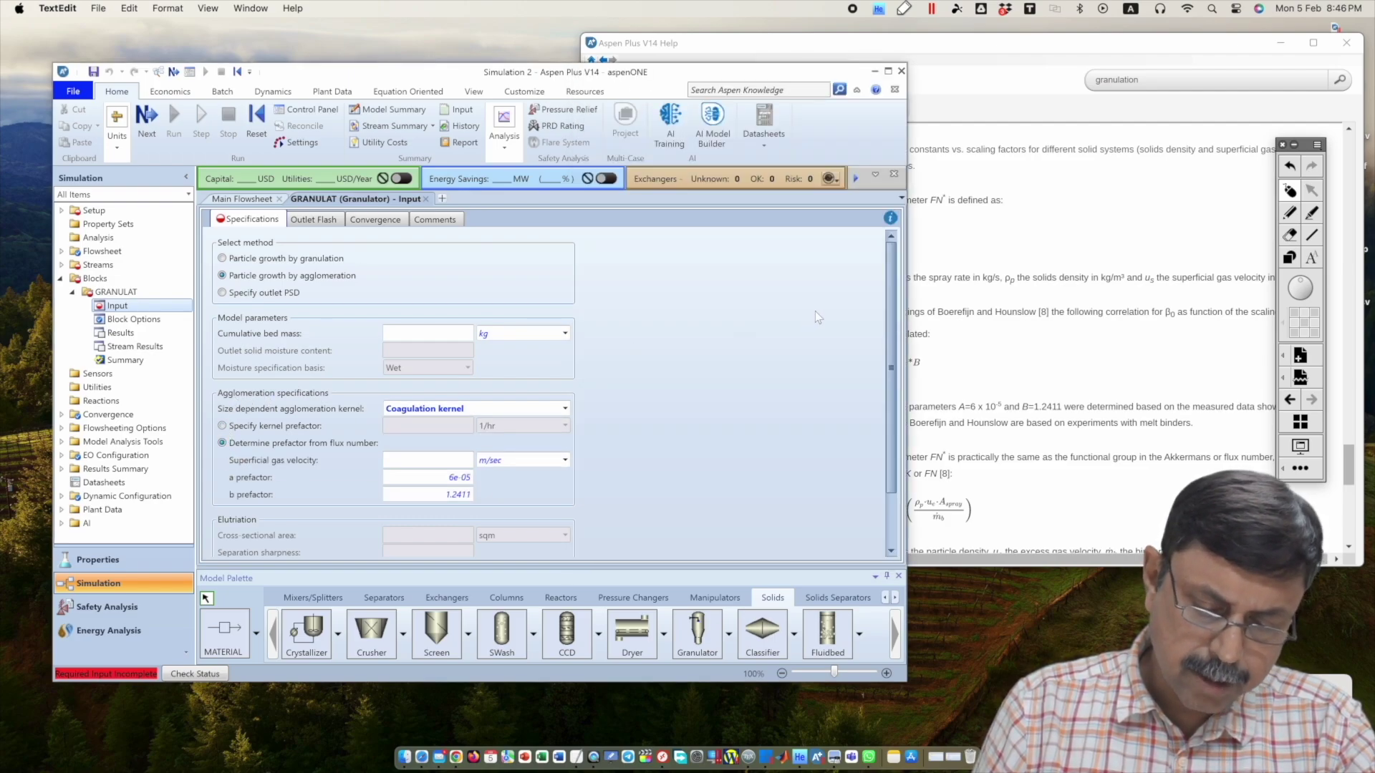
pyautogui.click(1223, 181)
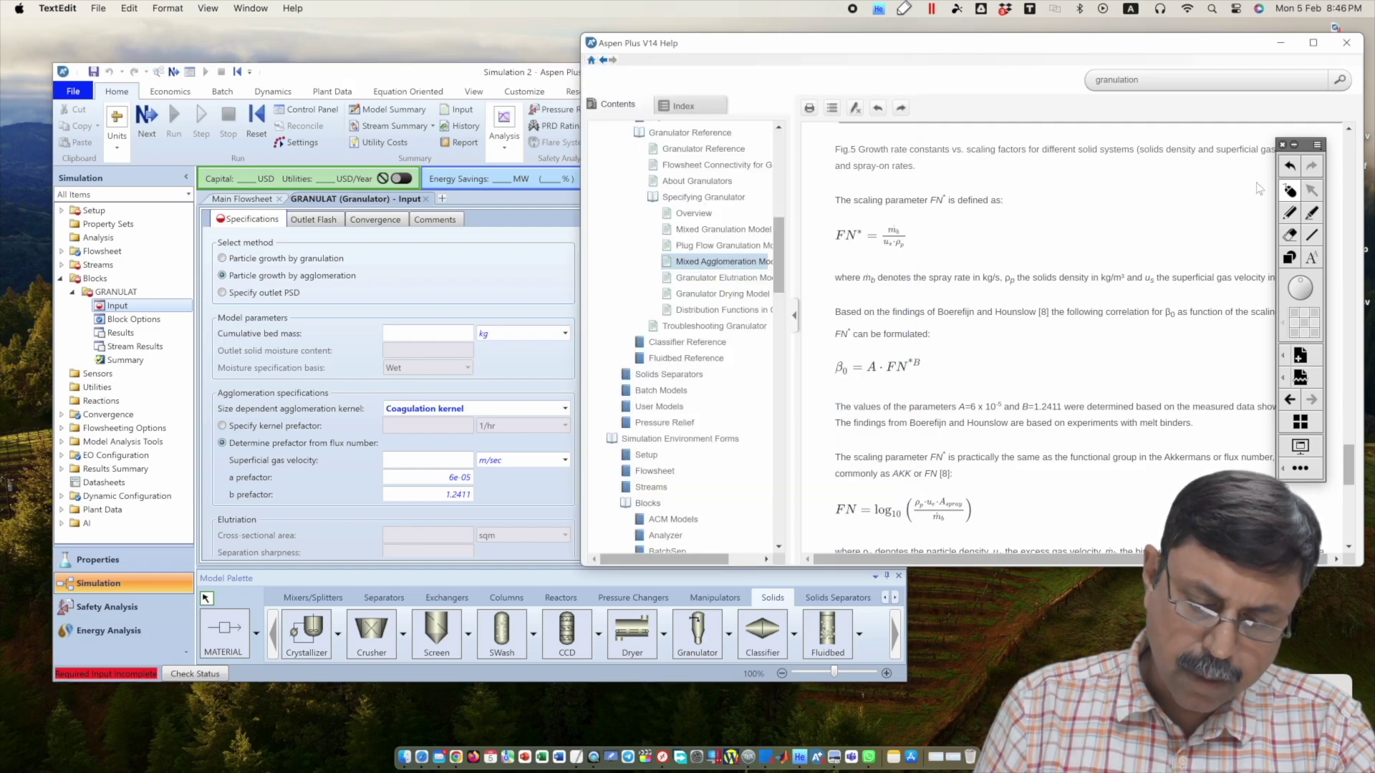
pyautogui.click(1289, 191)
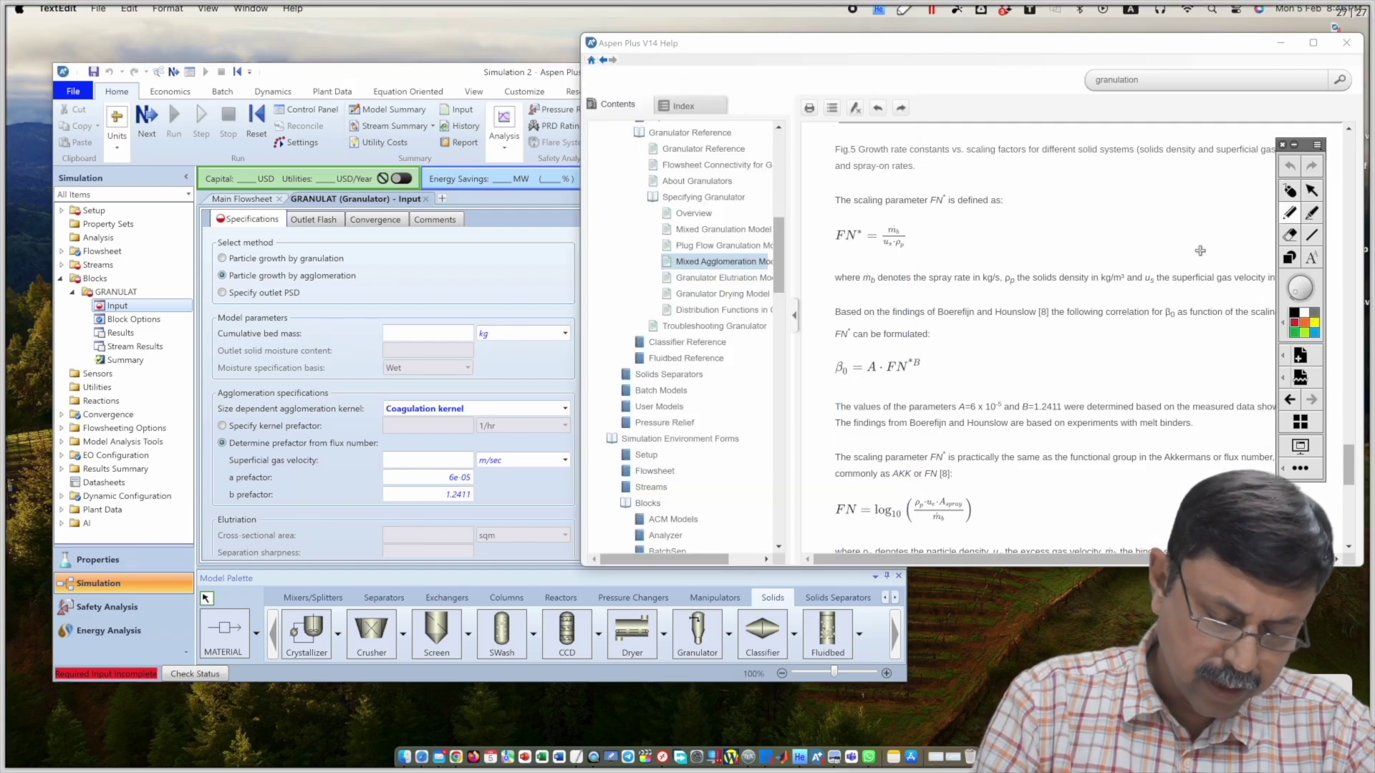
pyautogui.moveTo(315, 474); pyautogui.dragTo(337, 464)
pyautogui.moveTo(239, 490)
pyautogui.mouseDown()
pyautogui.moveTo(260, 484)
pyautogui.moveTo(274, 504)
pyautogui.mouseUp()
pyautogui.moveTo(821, 349)
pyautogui.mouseDown()
pyautogui.moveTo(823, 391)
pyautogui.moveTo(930, 344)
pyautogui.moveTo(802, 348)
pyautogui.mouseUp()
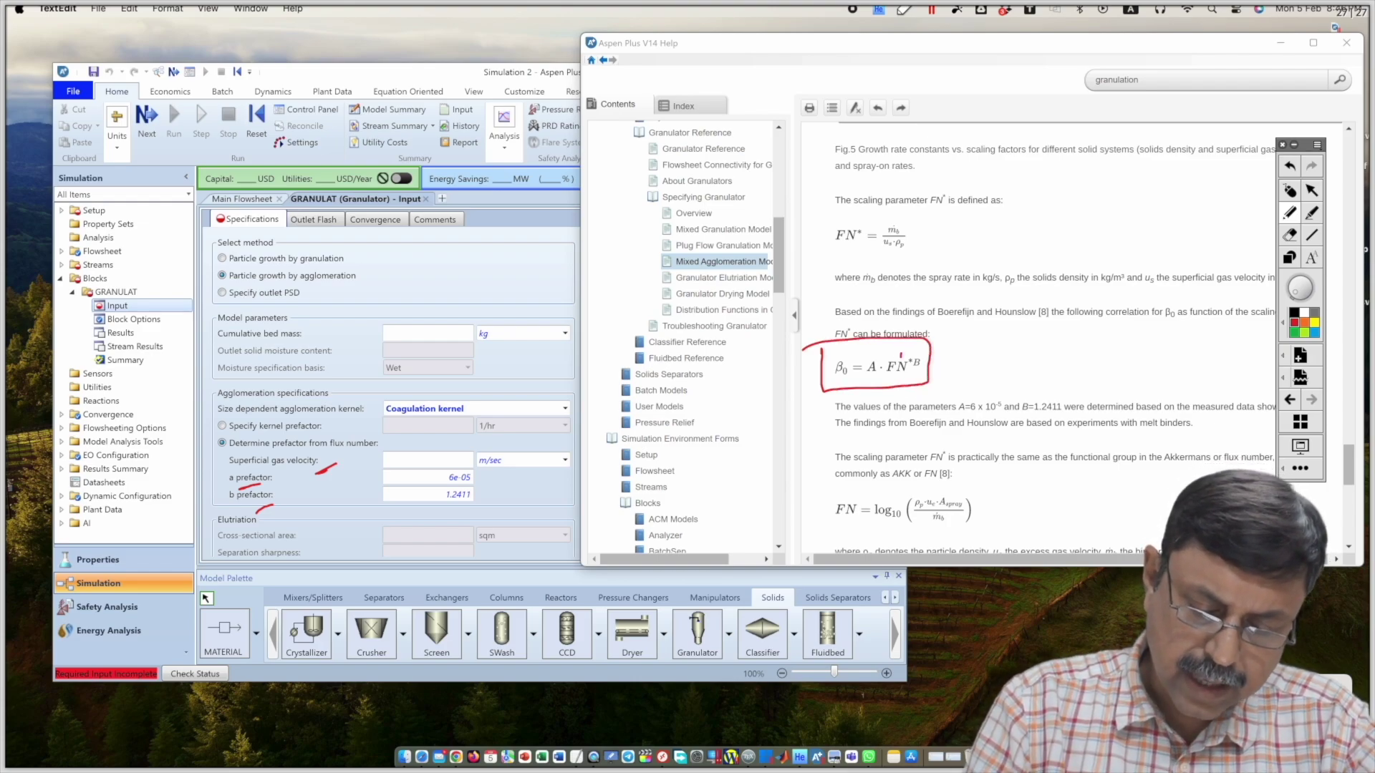
# Circle the FN* scaling parameter equation in red and underline the definitions of spray rate, solids density and superficial gas velocity.
pyautogui.moveTo(877, 216)
pyautogui.mouseDown()
pyautogui.moveTo(834, 269)
pyautogui.moveTo(929, 247)
pyautogui.moveTo(881, 218)
pyautogui.mouseUp()
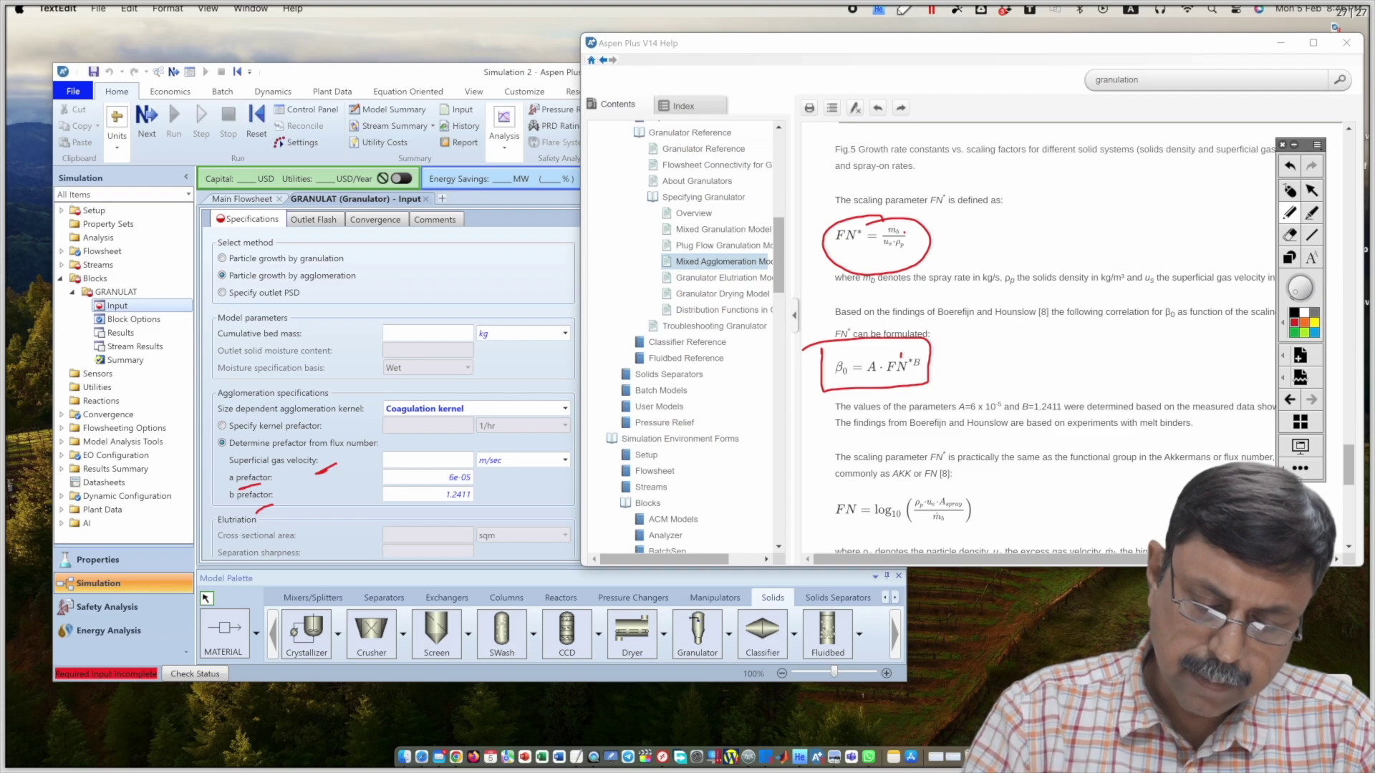
pyautogui.moveTo(878, 295); pyautogui.dragTo(996, 294)
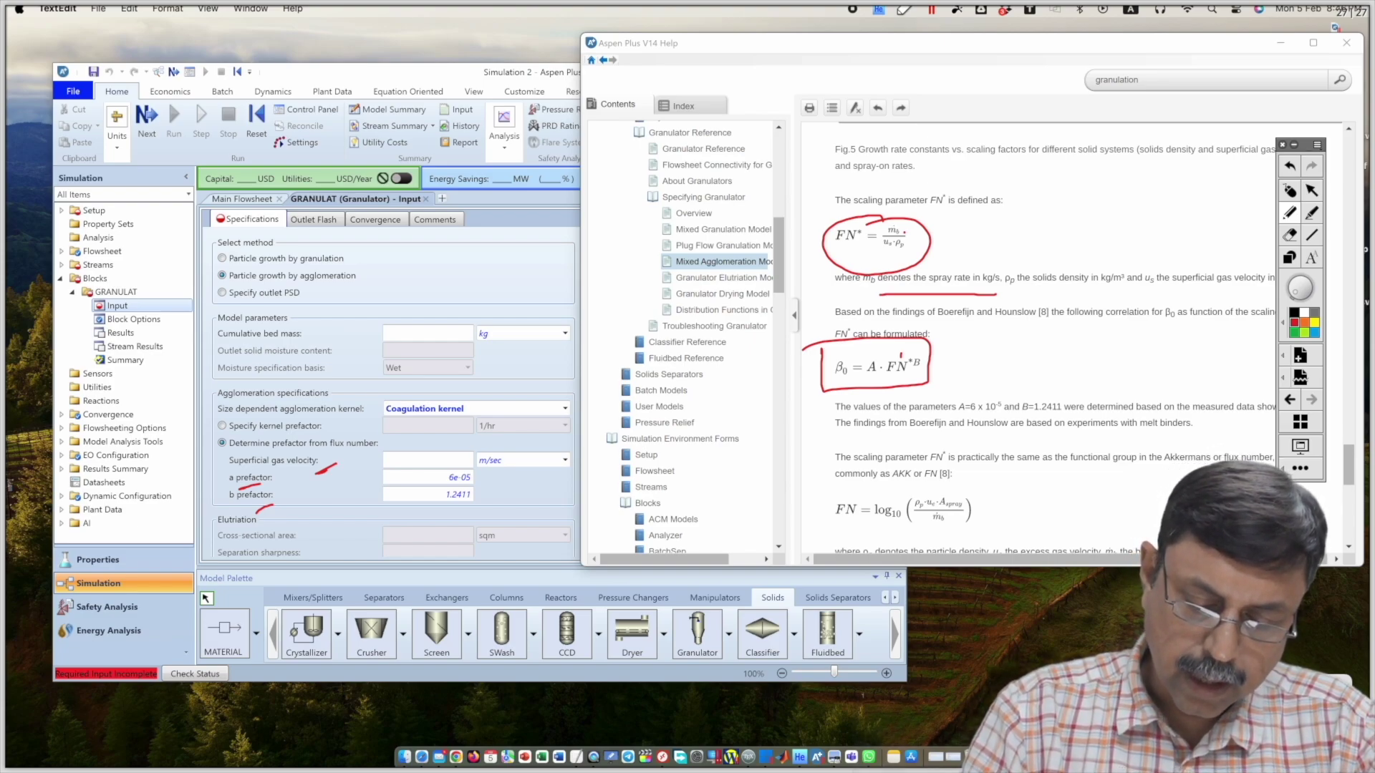
pyautogui.moveTo(1037, 294); pyautogui.dragTo(1099, 292)
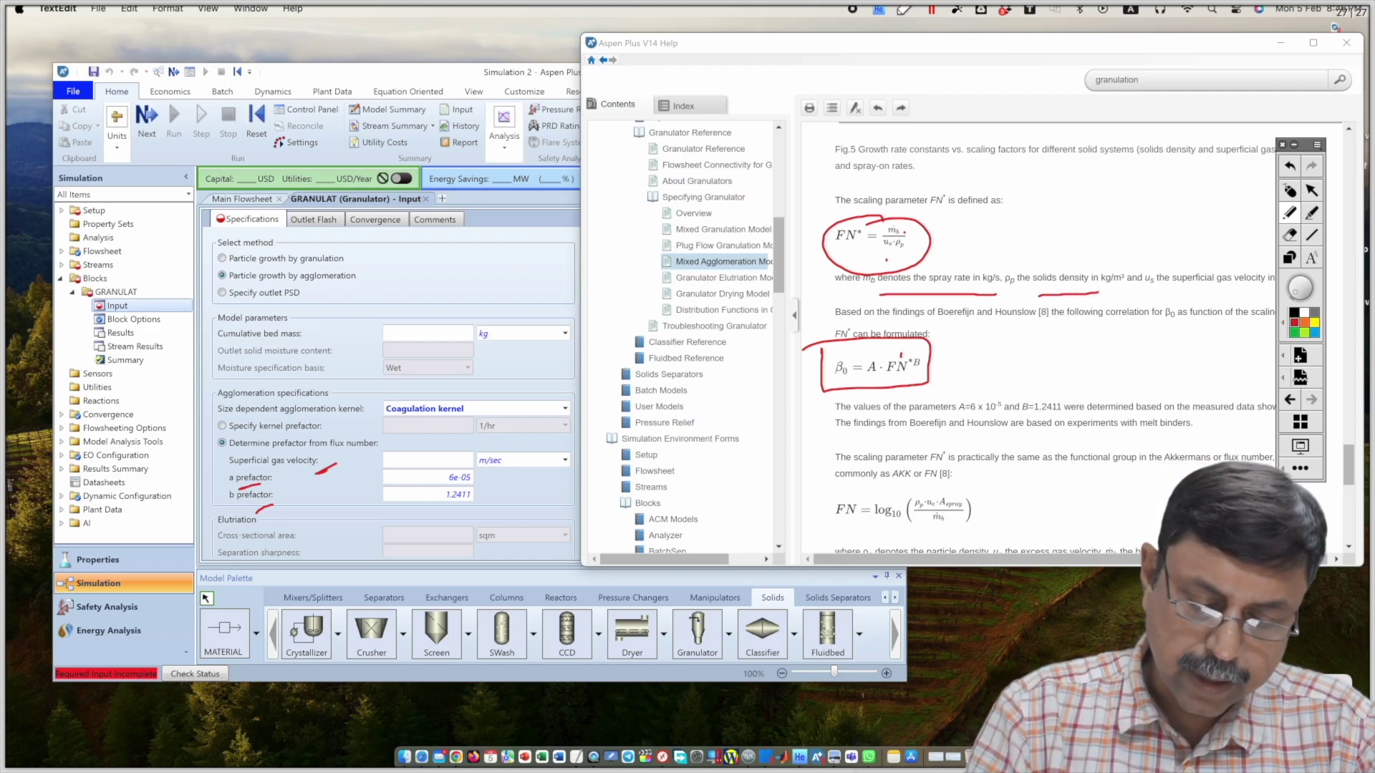
pyautogui.moveTo(1164, 294); pyautogui.dragTo(1261, 293)
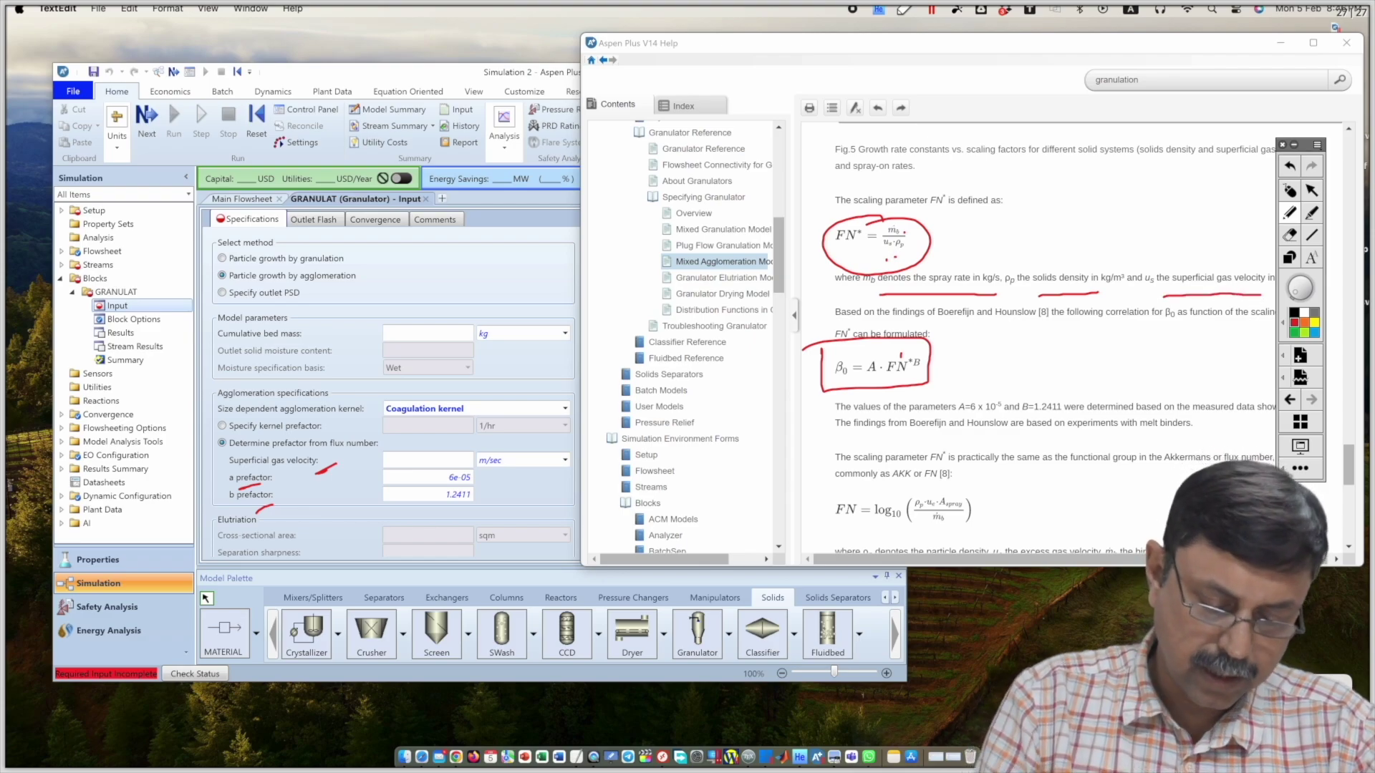
# Mark the superficial gas velocity field, the A and B terms and the matching prefactors in red, and leave annotation mode.
pyautogui.moveTo(474, 436); pyautogui.dragTo(462, 447)
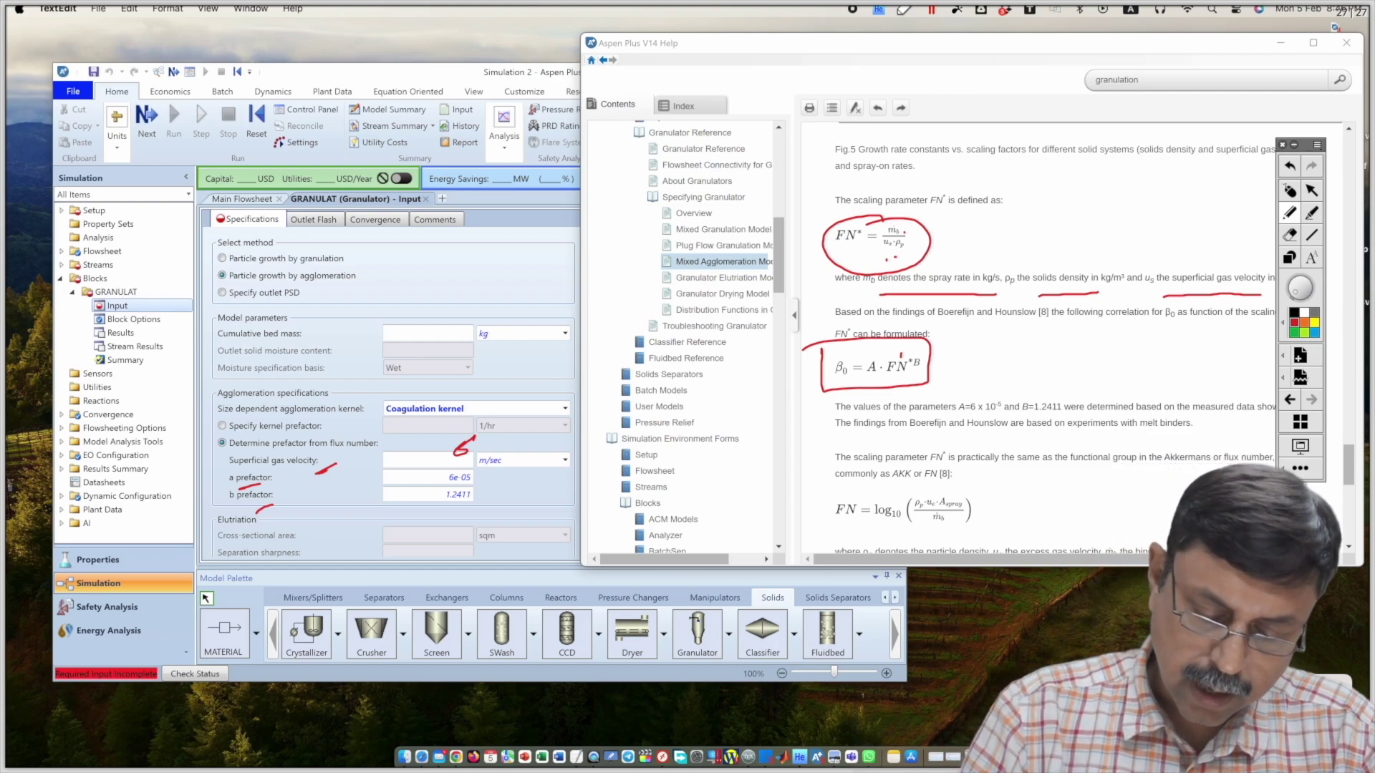
pyautogui.moveTo(867, 379); pyautogui.dragTo(932, 372)
pyautogui.moveTo(275, 466)
pyautogui.mouseDown()
pyautogui.moveTo(247, 457)
pyautogui.moveTo(278, 507)
pyautogui.moveTo(240, 462)
pyautogui.mouseUp()
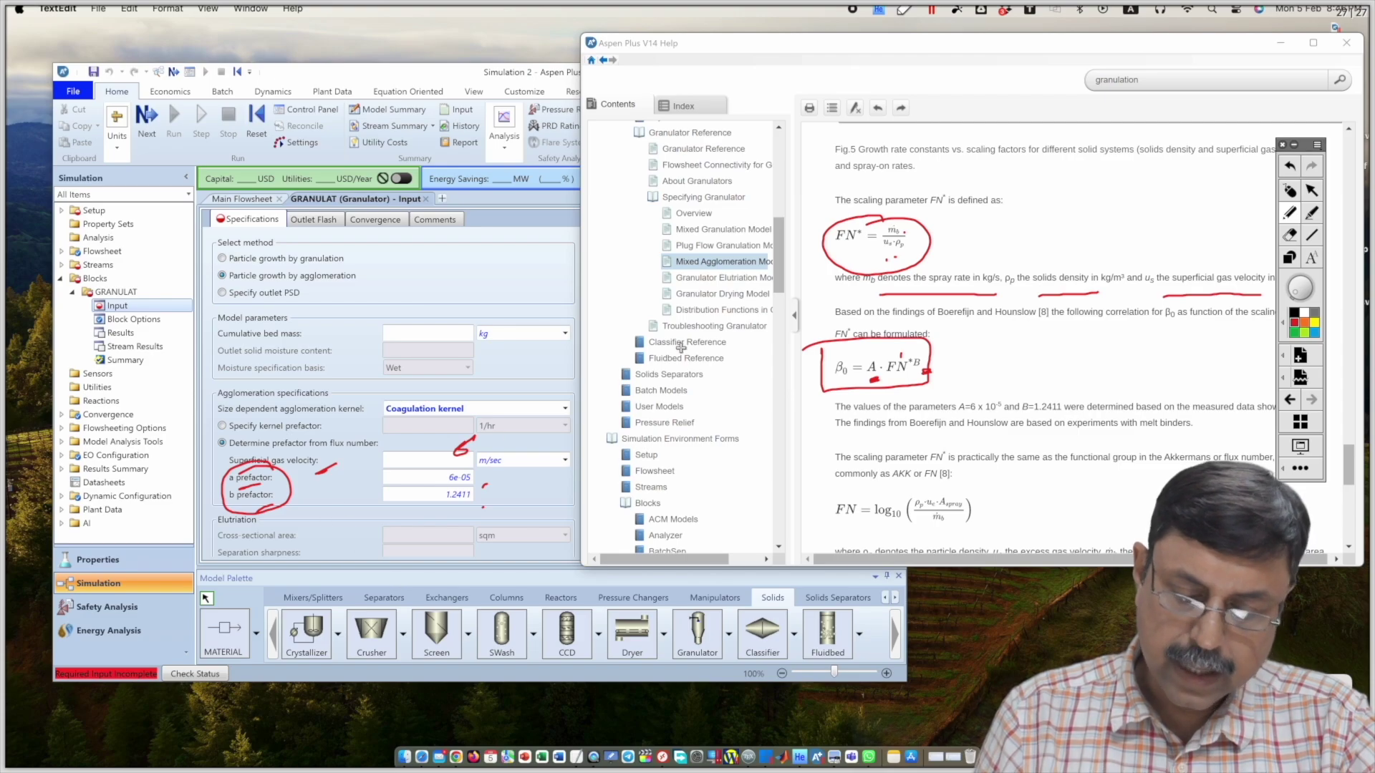
pyautogui.click(1289, 191)
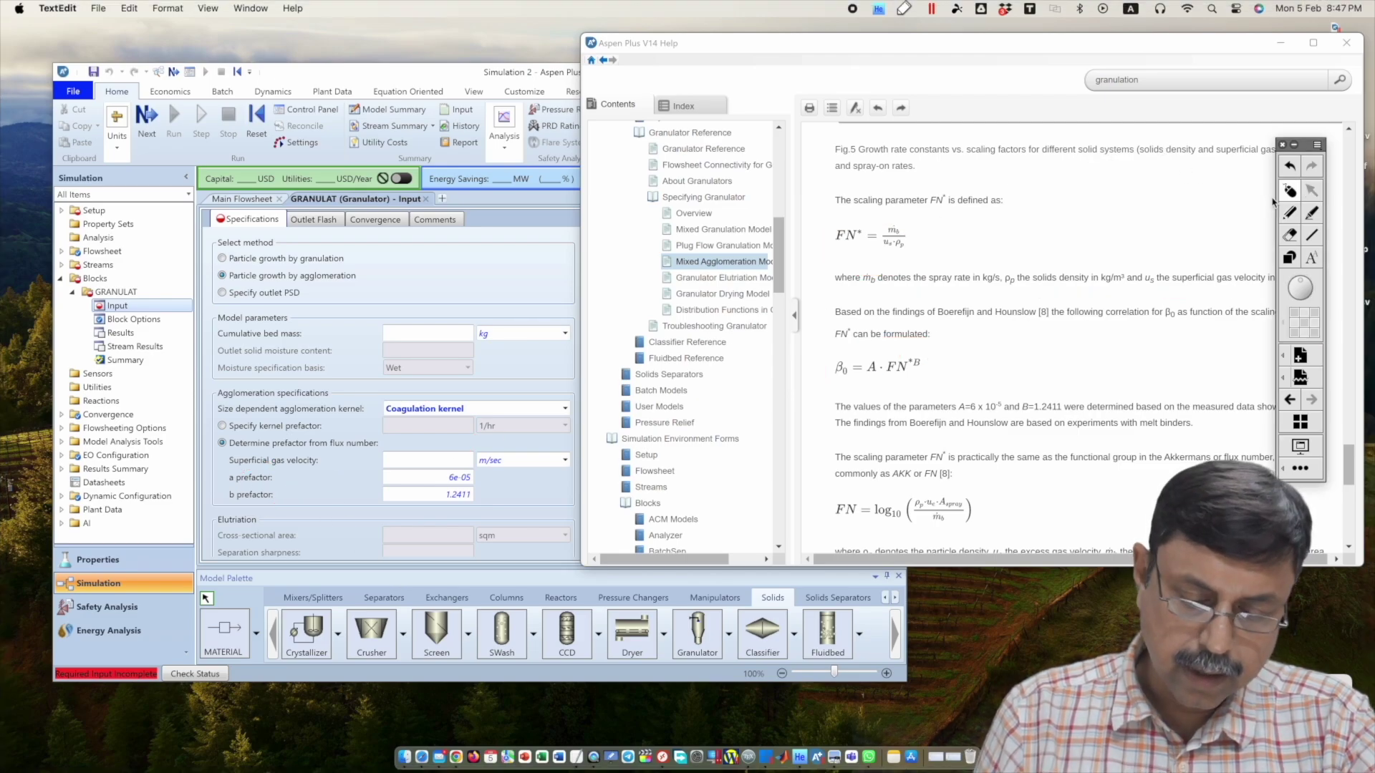
# Circle the Elutriation section of the granulator specifications in red.
pyautogui.scroll(2, 1074, 379)
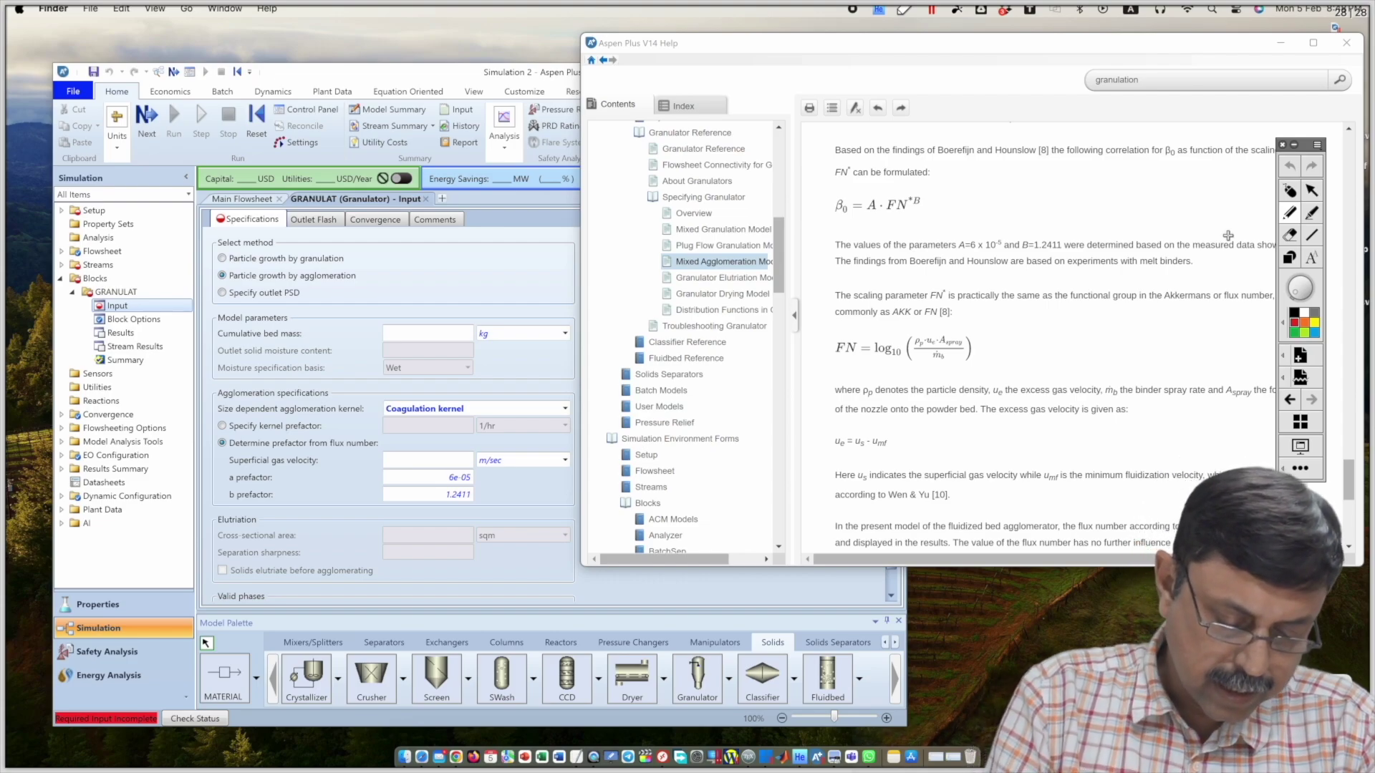
pyautogui.moveTo(255, 513)
pyautogui.mouseDown()
pyautogui.moveTo(209, 521)
pyautogui.moveTo(252, 603)
pyautogui.moveTo(451, 606)
pyautogui.moveTo(569, 531)
pyautogui.moveTo(332, 504)
pyautogui.moveTo(243, 513)
pyautogui.mouseUp()
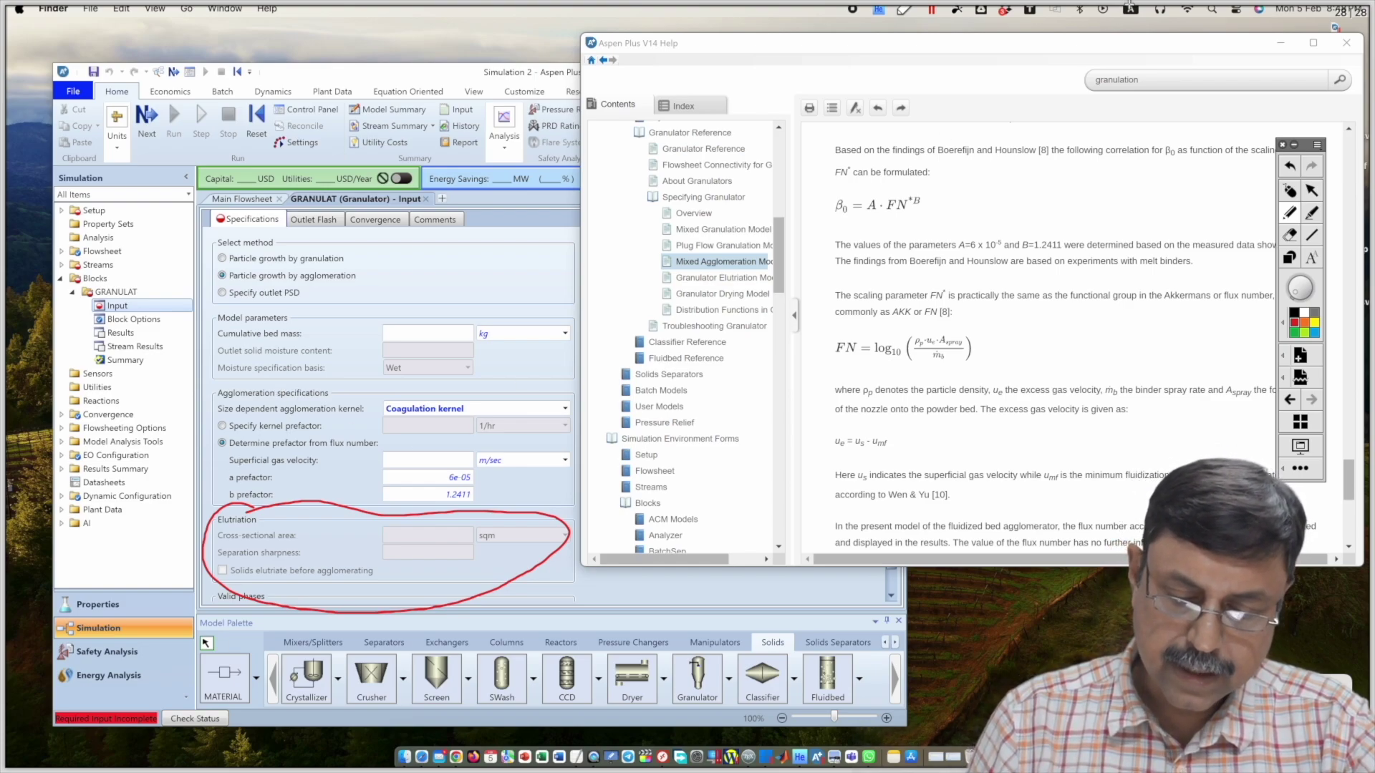
# On the main flowsheet, add a material feed stream at the granulator's bottom and a gas outlet stream at its top.
pyautogui.click(242, 199)
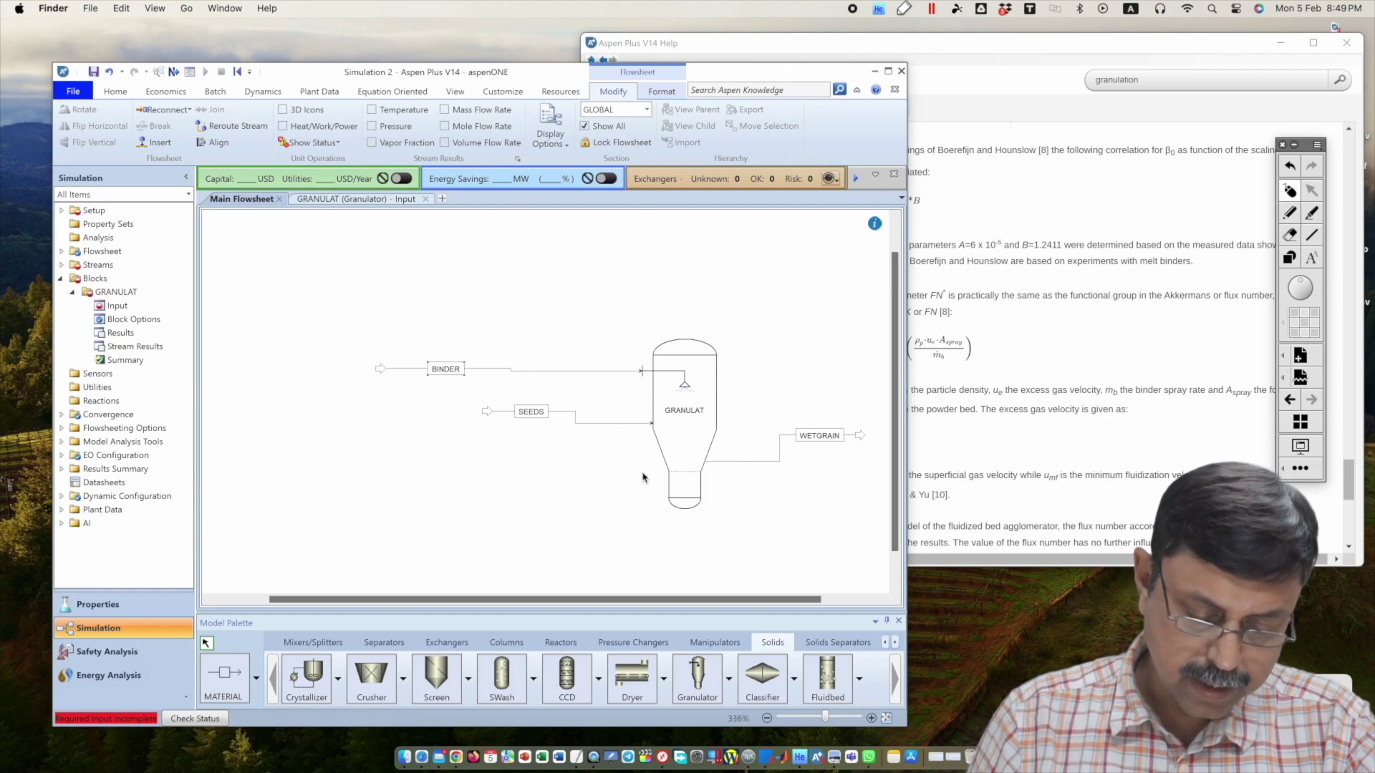
pyautogui.click(213, 687)
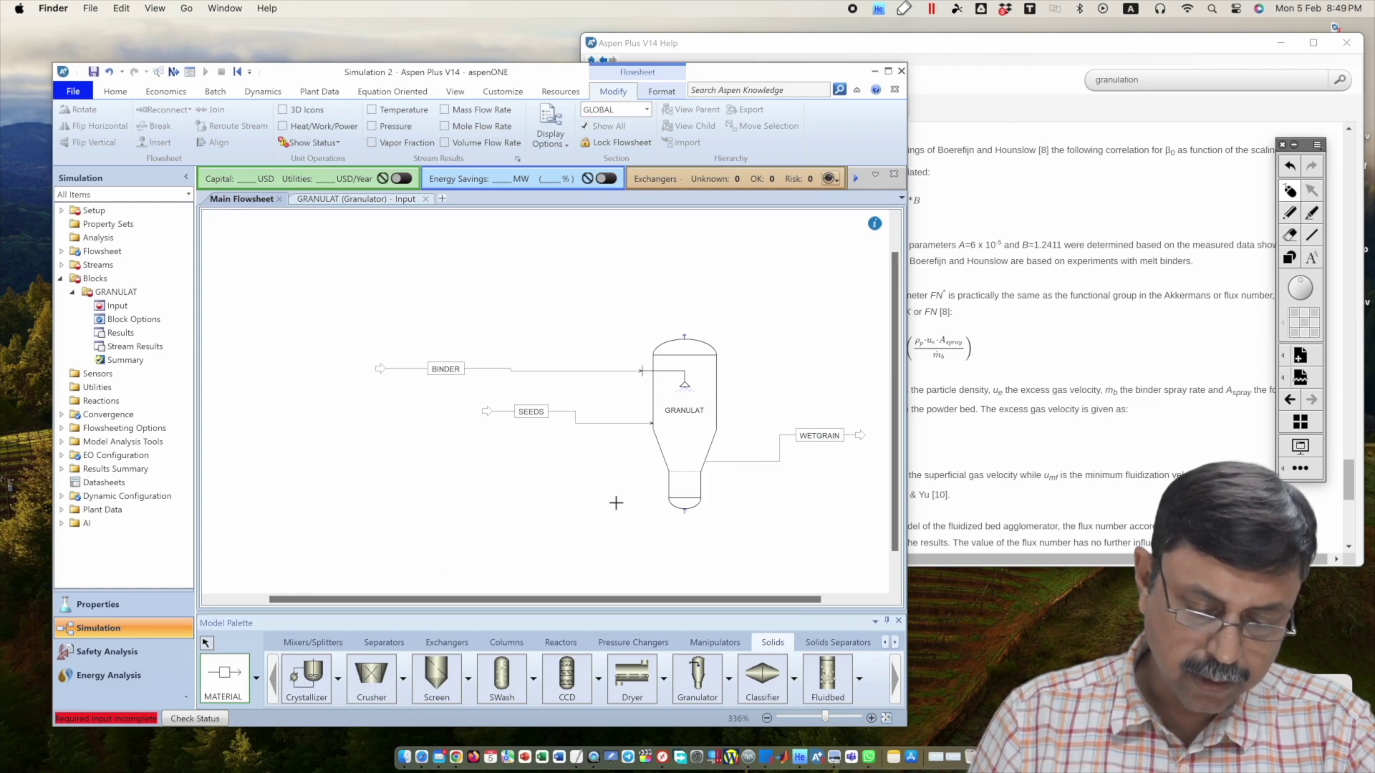
pyautogui.click(683, 512)
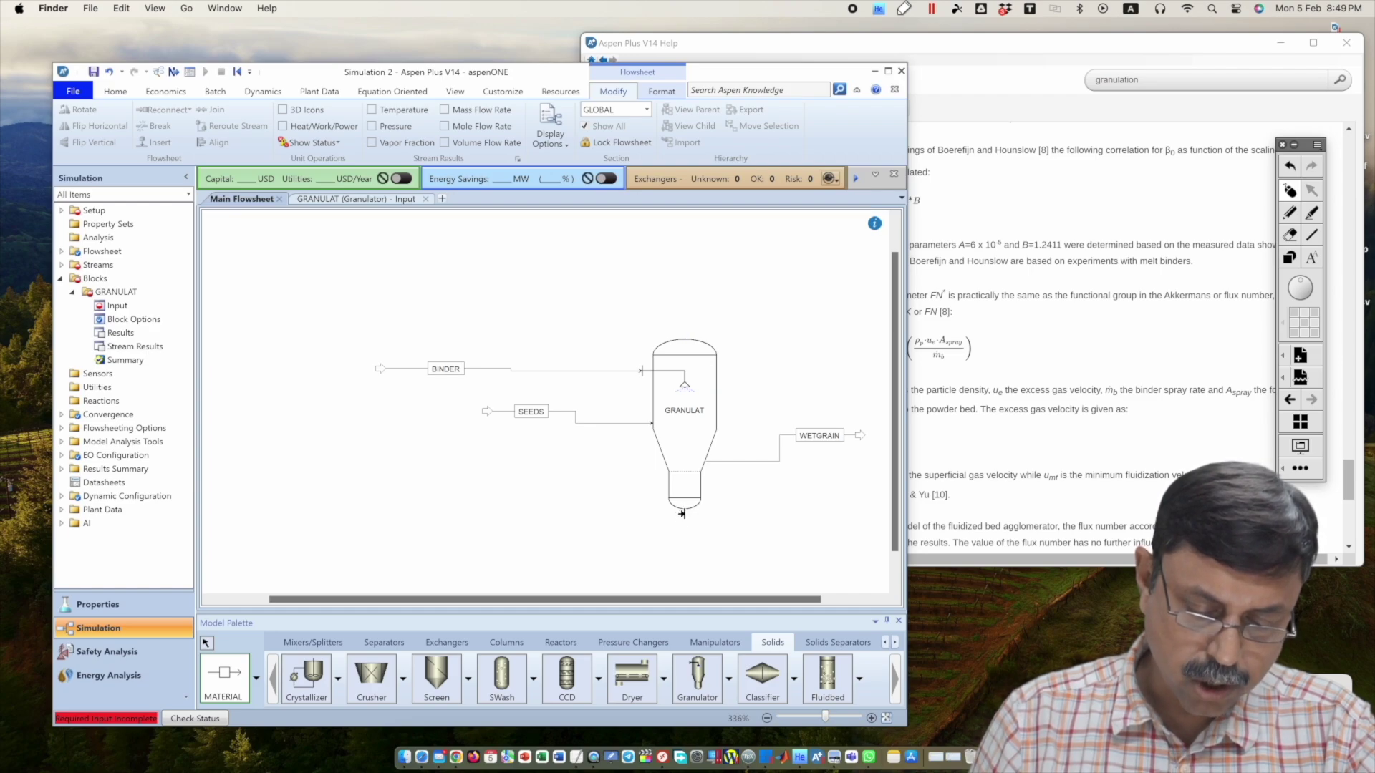
pyautogui.click(685, 572)
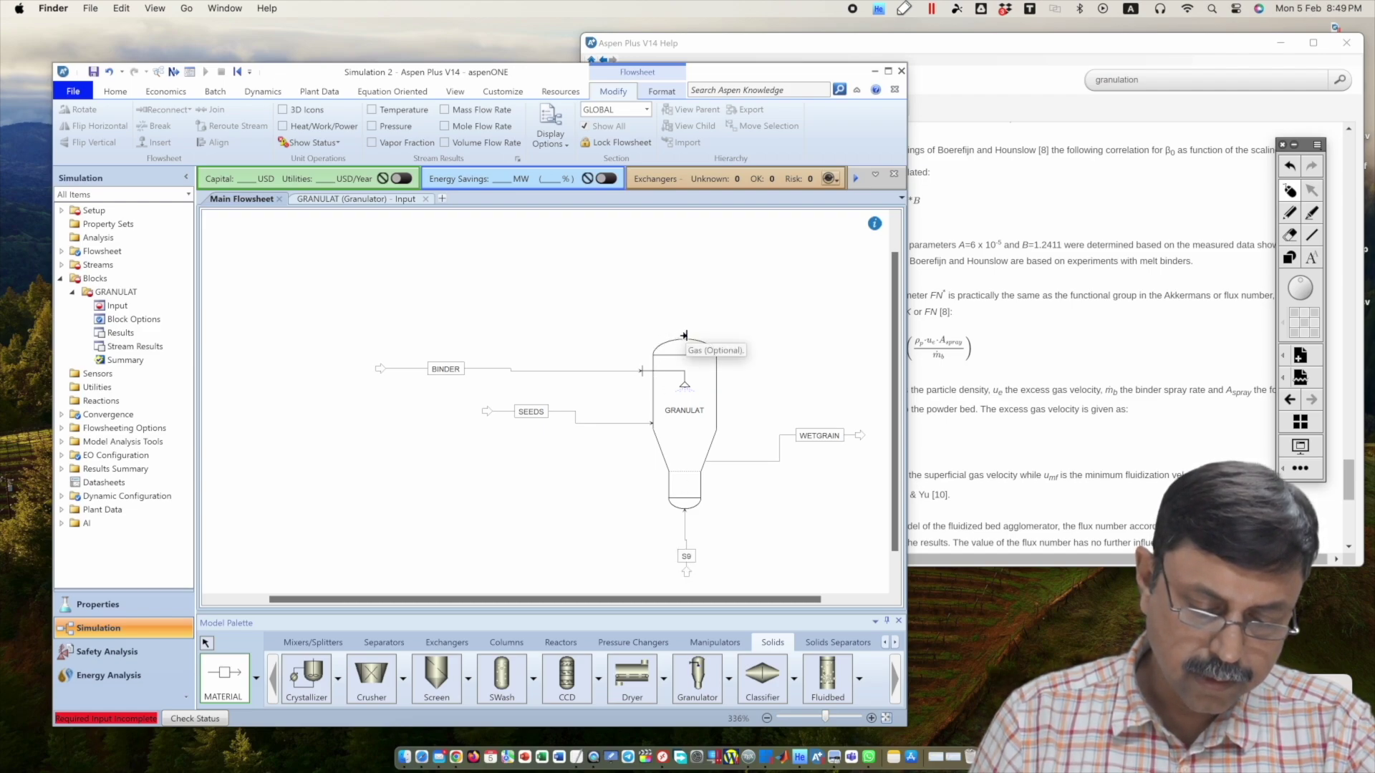
pyautogui.click(686, 336)
pyautogui.click(683, 268)
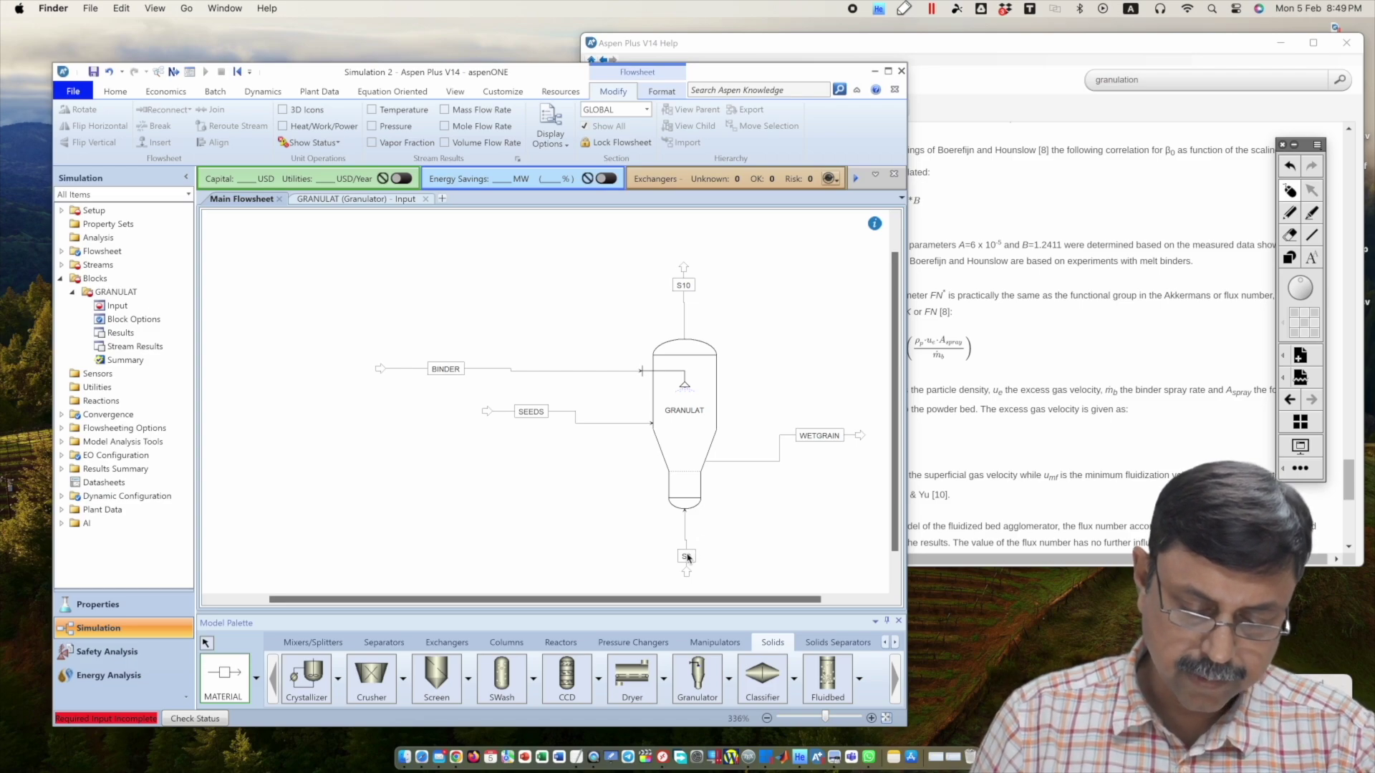
# Rename the granulator's bottom feed stream as HOTAIR and its top outlet stream as EXIT.
pyautogui.doubleClick(685, 553)
pyautogui.write('HOTAIR')
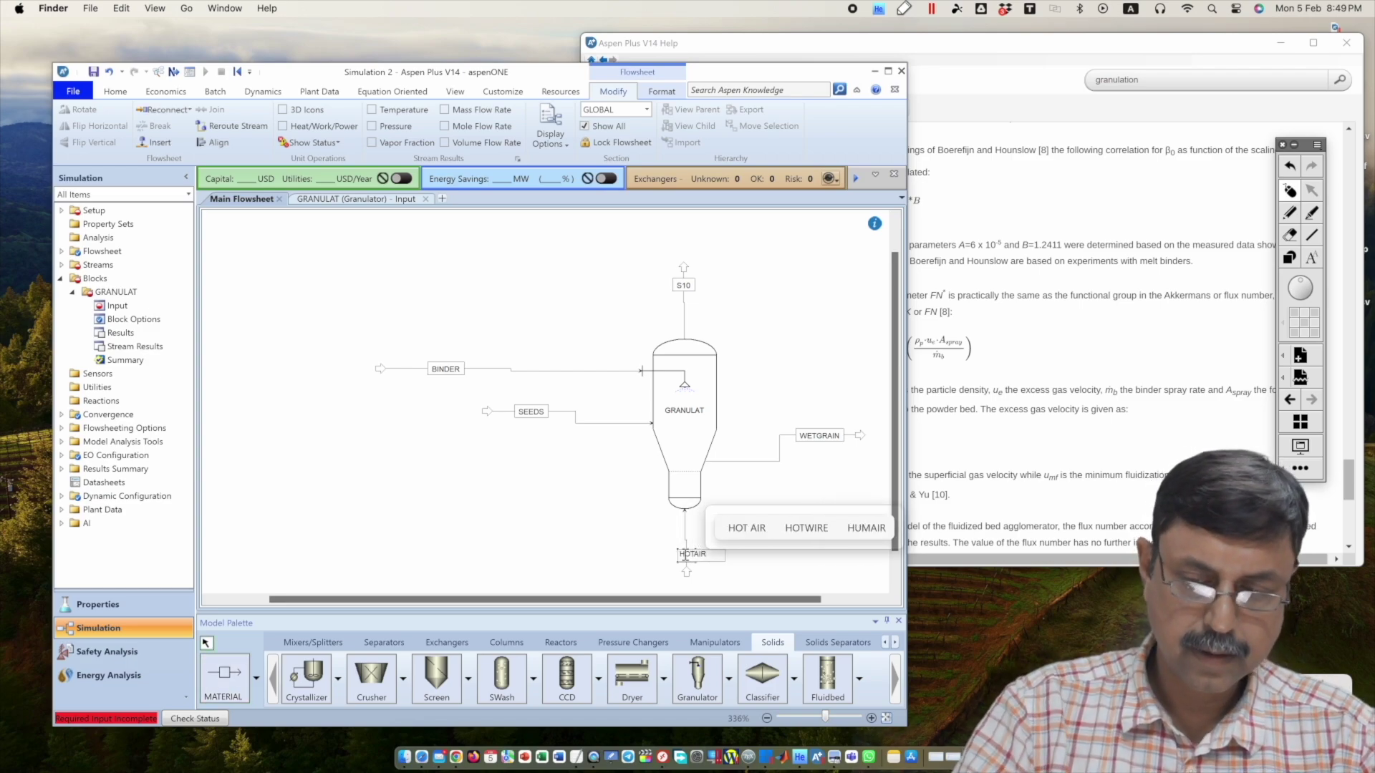
pyautogui.press('Return')
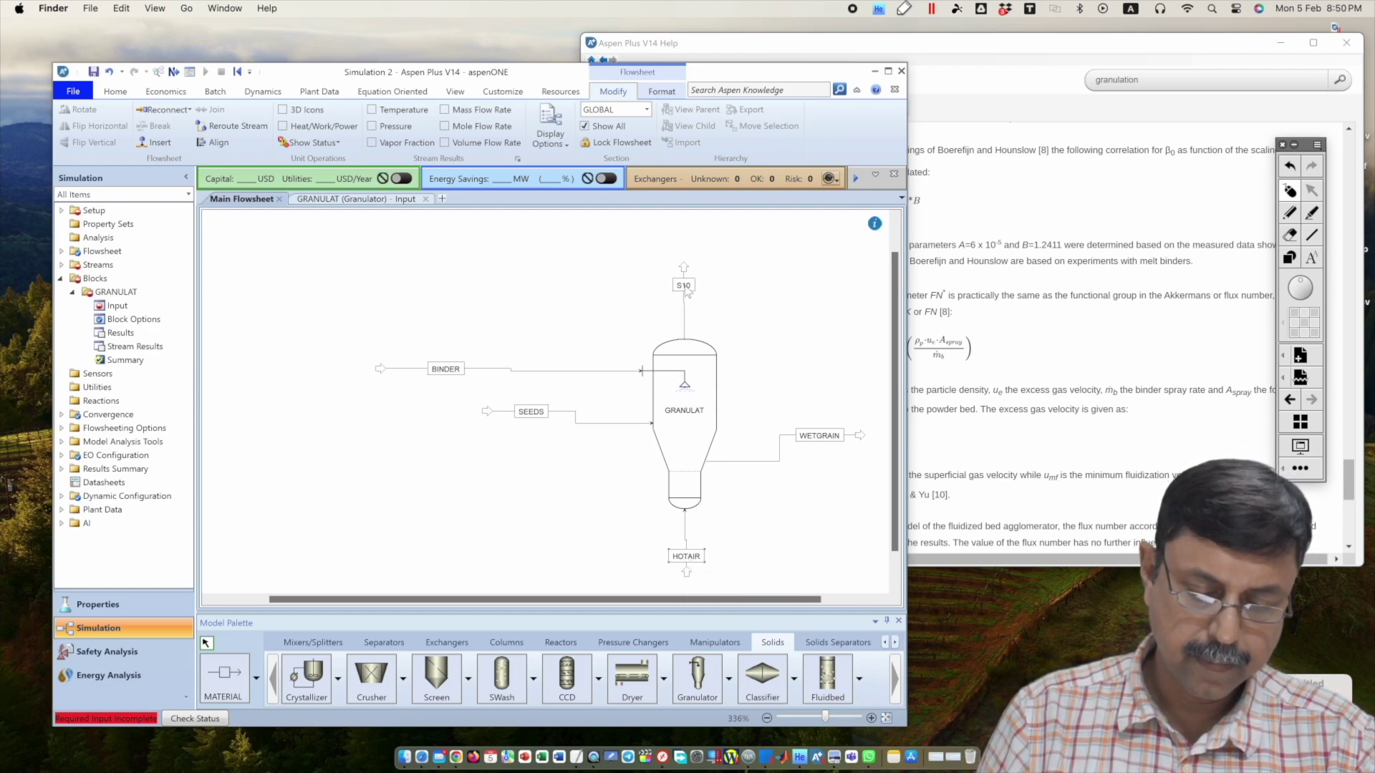
pyautogui.doubleClick(685, 286)
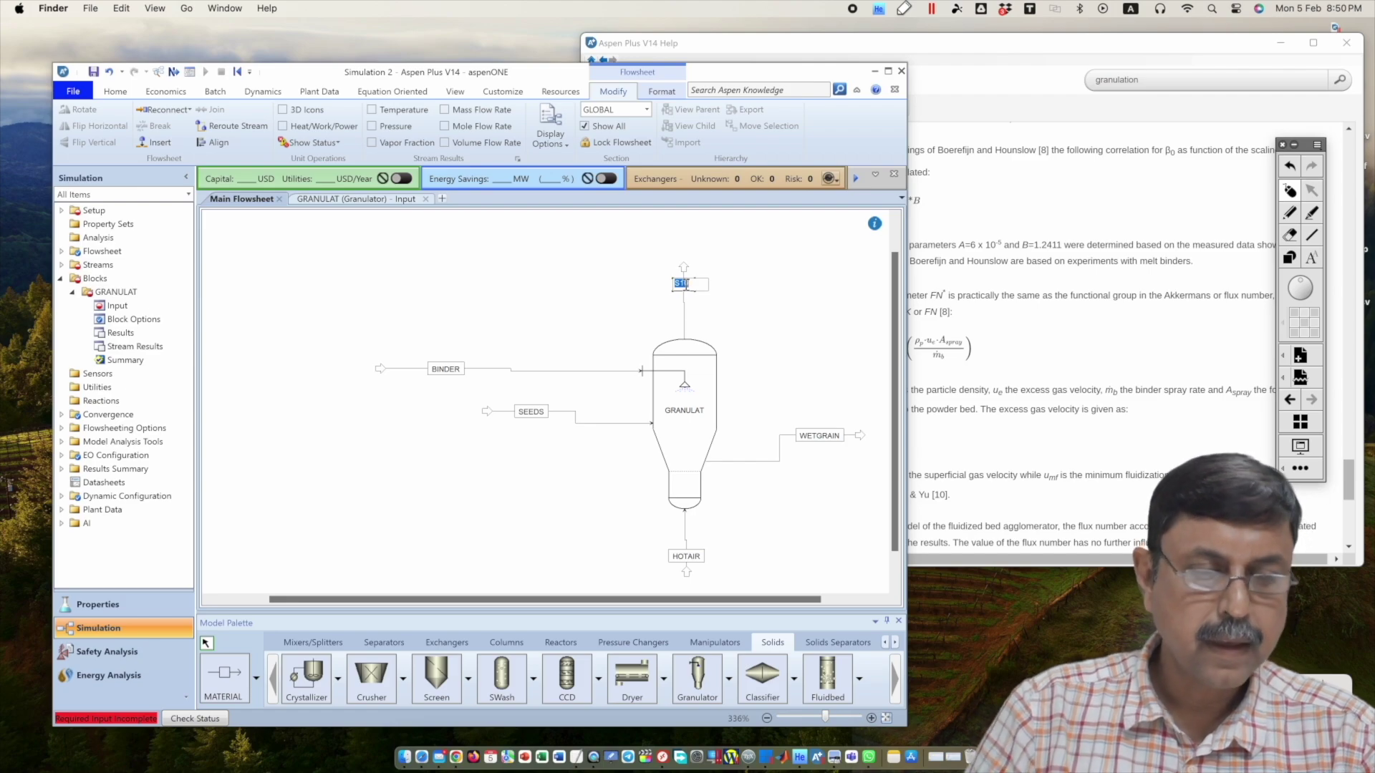
pyautogui.write('EXIT')
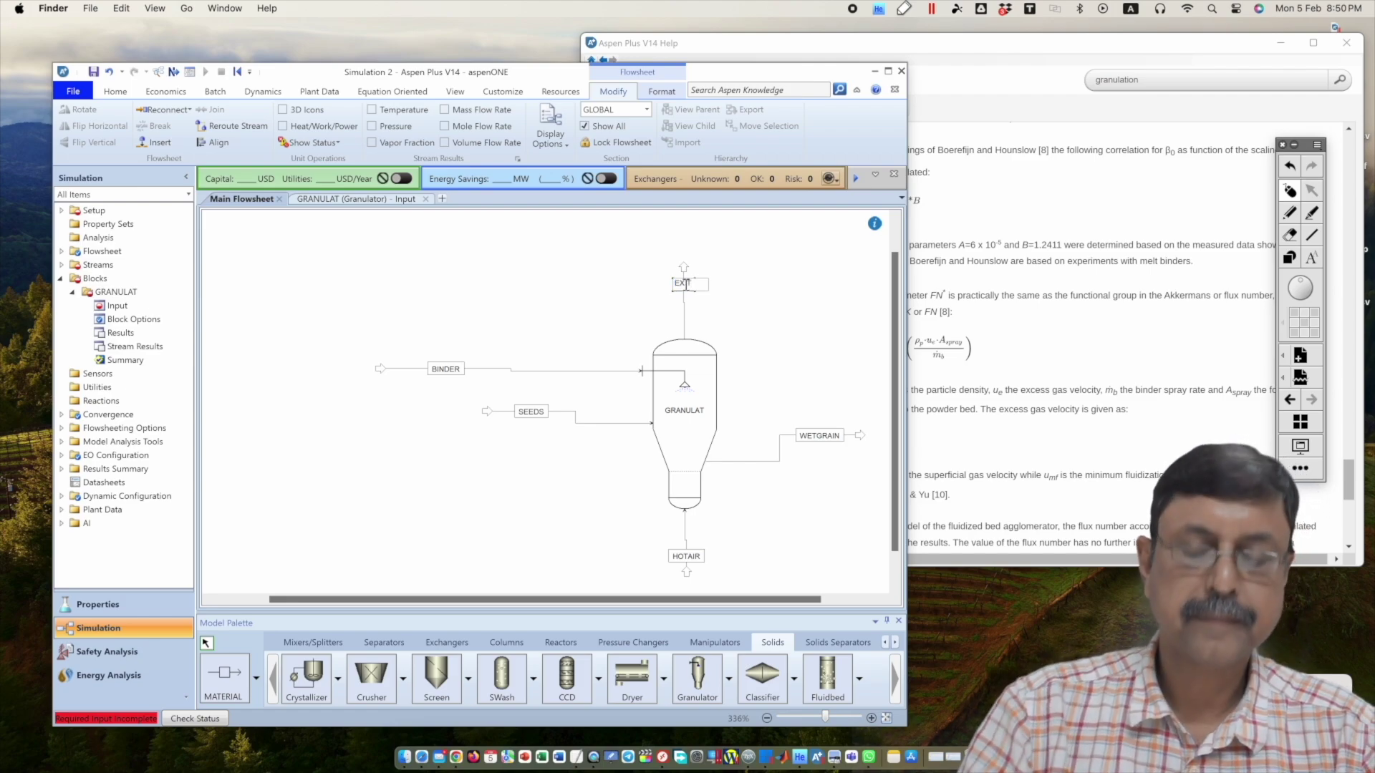
pyautogui.press('Return')
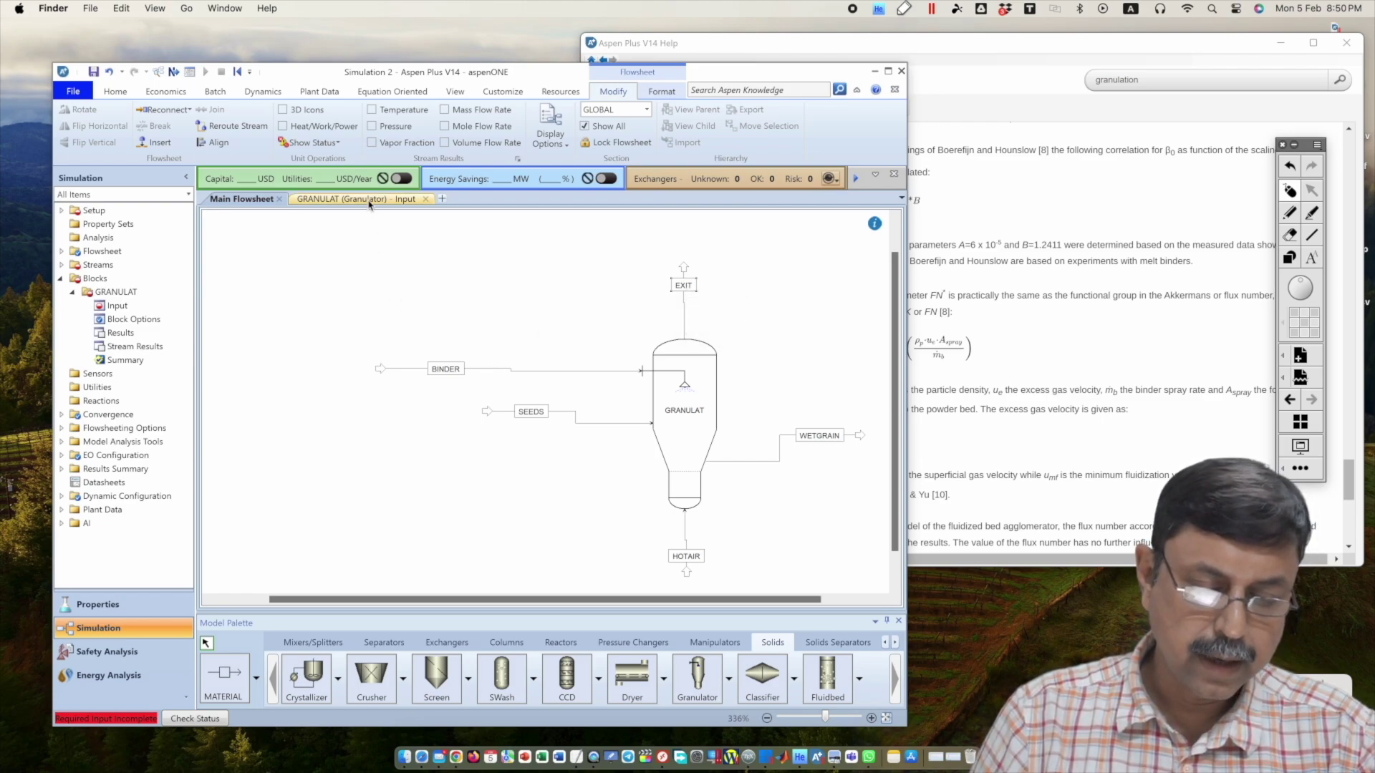
# Reopen the granulator's input specifications and draw a red mark starting at the a prefactor label.
pyautogui.click(371, 201)
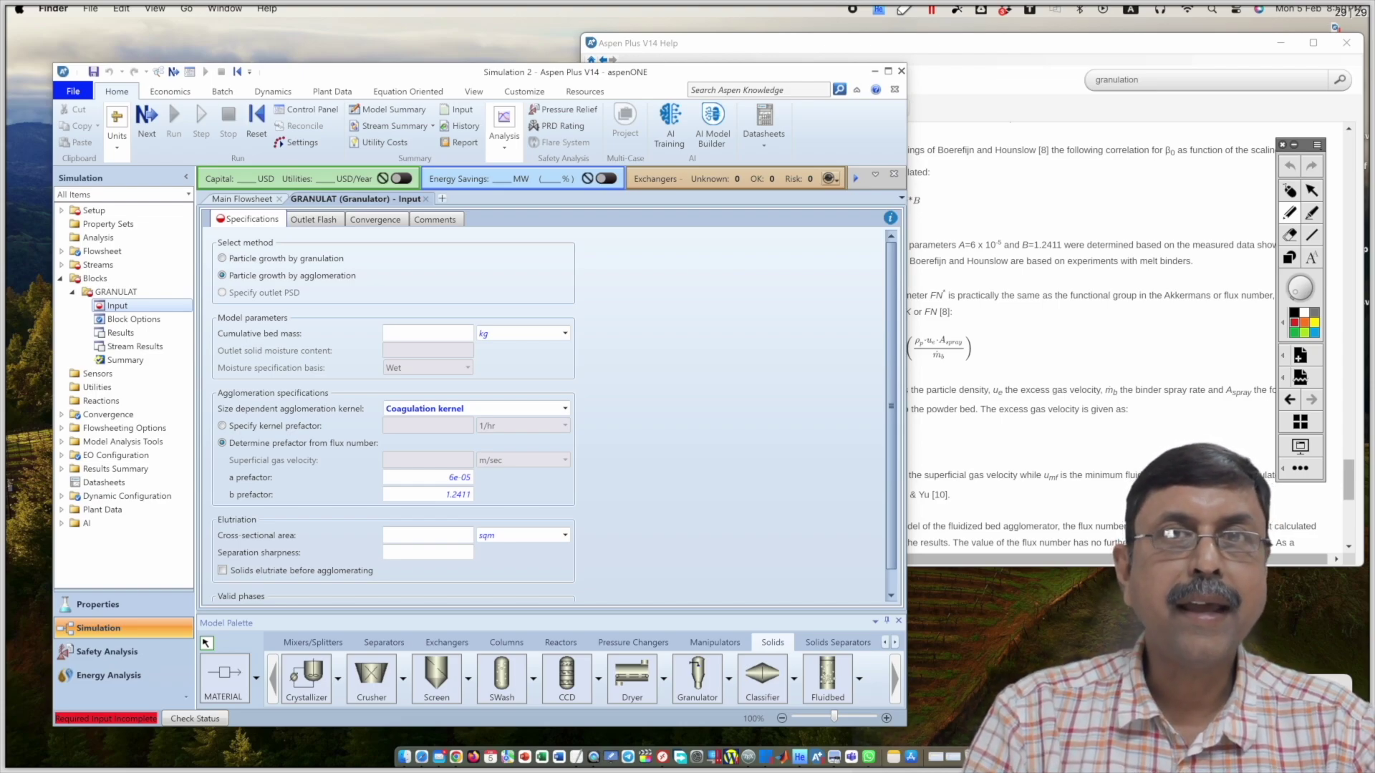
pyautogui.moveTo(235, 478)
pyautogui.mouseDown()
pyautogui.moveTo(558, 473)
pyautogui.moveTo(498, 442)
pyautogui.moveTo(265, 451)
pyautogui.moveTo(254, 469)
pyautogui.mouseUp()
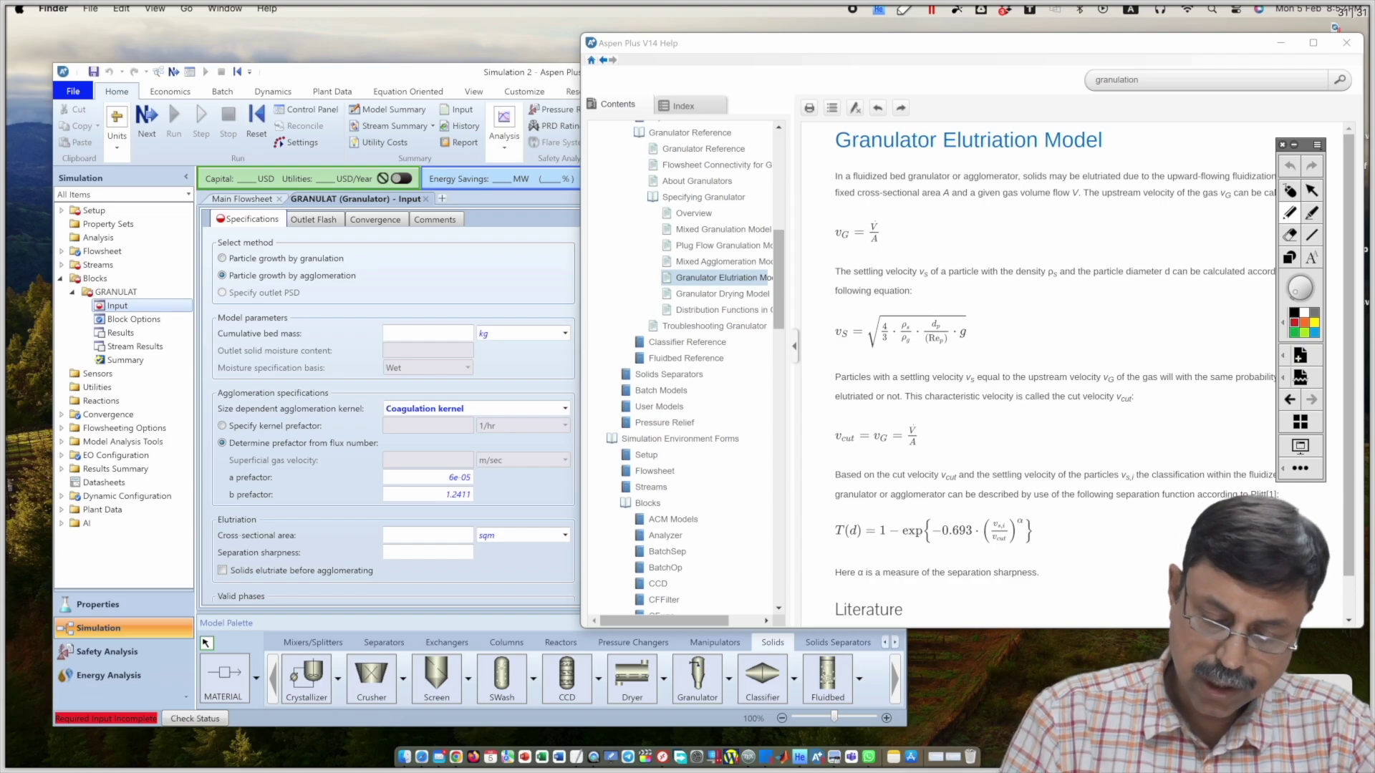
# In the Granulator Elutriation Model help, box the T(d) function, mark its exponent α and underline its definition, and mark the separation sharpness field.
pyautogui.moveTo(833, 556)
pyautogui.mouseDown()
pyautogui.moveTo(1031, 555)
pyautogui.moveTo(1044, 506)
pyautogui.moveTo(837, 508)
pyautogui.moveTo(828, 553)
pyautogui.mouseUp()
pyautogui.moveTo(1031, 527)
pyautogui.mouseDown()
pyautogui.moveTo(1086, 509)
pyautogui.moveTo(1030, 523)
pyautogui.moveTo(1039, 510)
pyautogui.mouseUp()
pyautogui.moveTo(870, 593); pyautogui.dragTo(1040, 587)
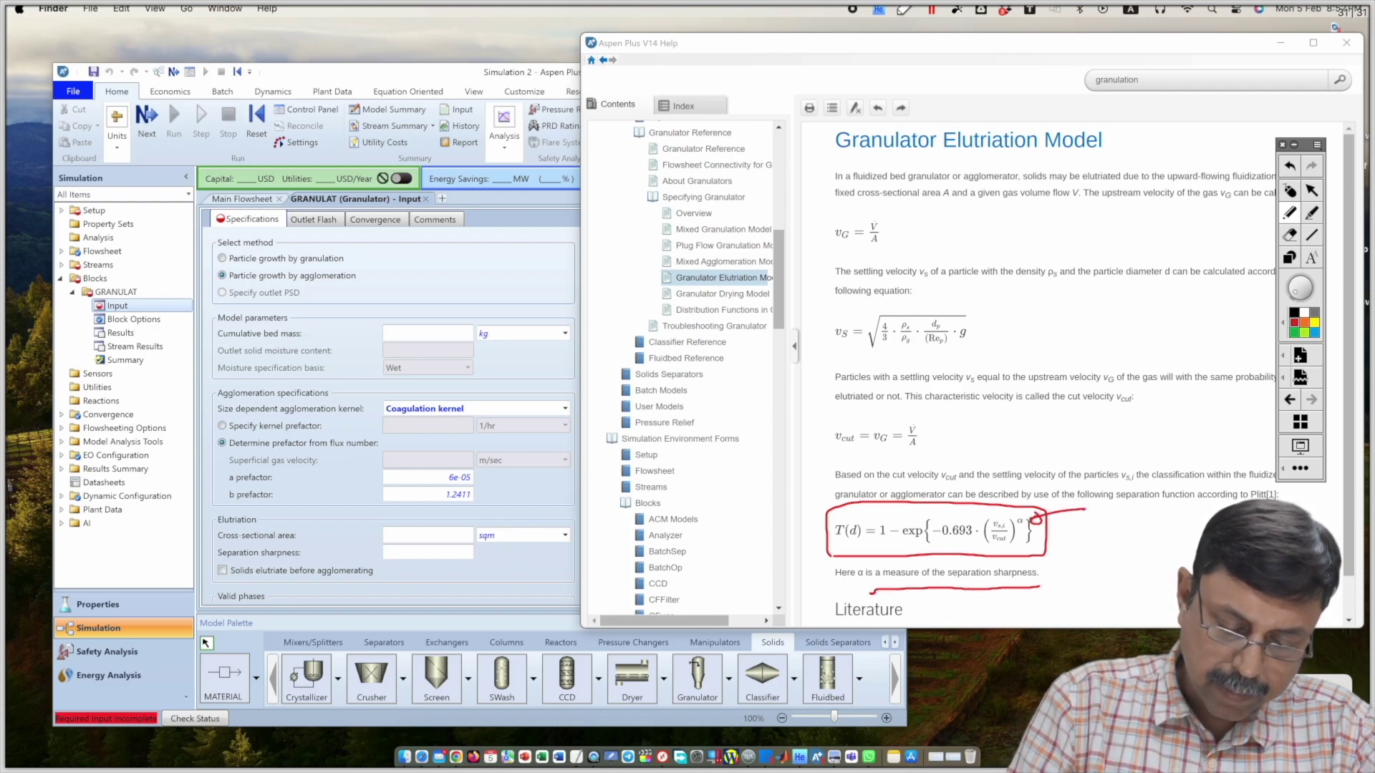
pyautogui.moveTo(255, 566)
pyautogui.mouseDown()
pyautogui.moveTo(428, 580)
pyautogui.moveTo(447, 562)
pyautogui.moveTo(437, 575)
pyautogui.mouseUp()
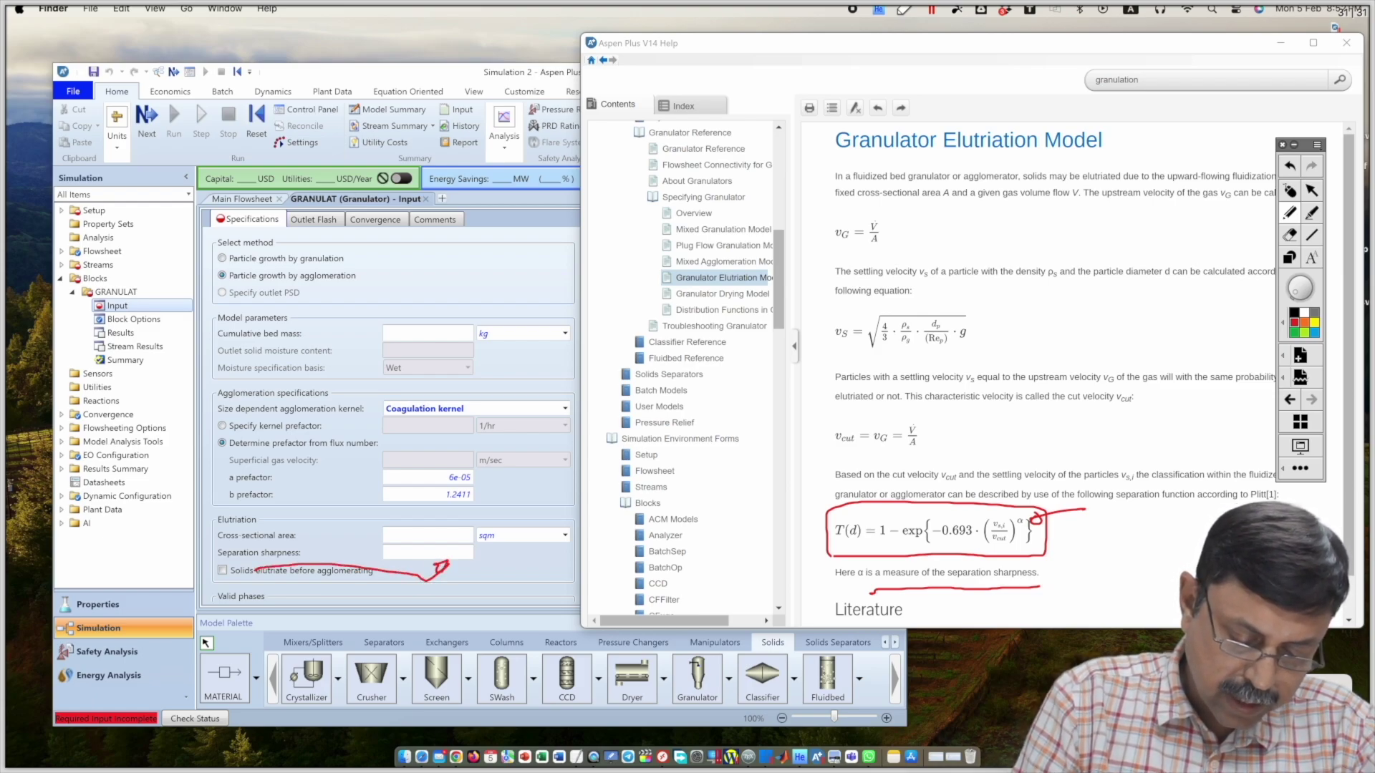
# Mark the cross-sectional area field and A in the cut velocity equation, underline the gas volume flow and circle the vG equation.
pyautogui.moveTo(316, 527); pyautogui.dragTo(306, 538)
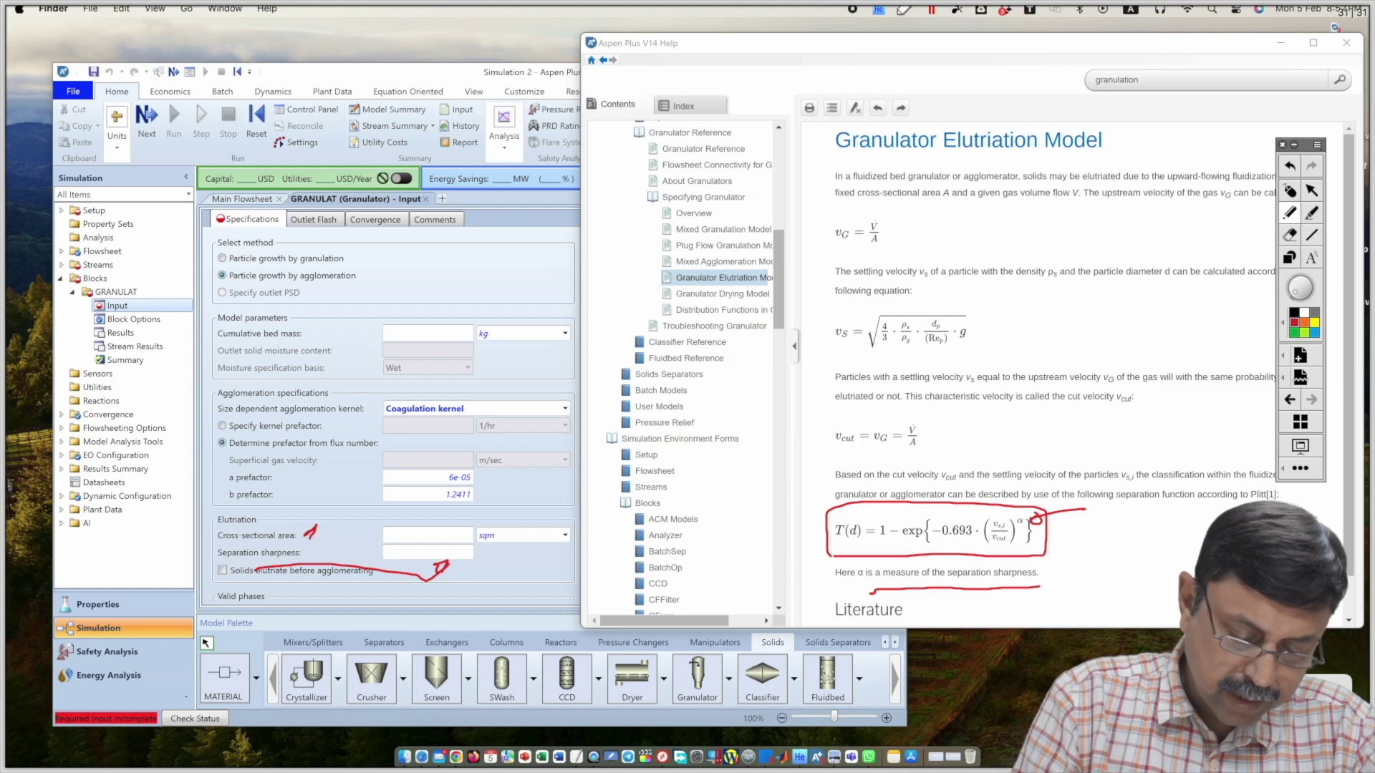
pyautogui.moveTo(926, 439)
pyautogui.mouseDown()
pyautogui.moveTo(906, 439)
pyautogui.moveTo(928, 445)
pyautogui.mouseUp()
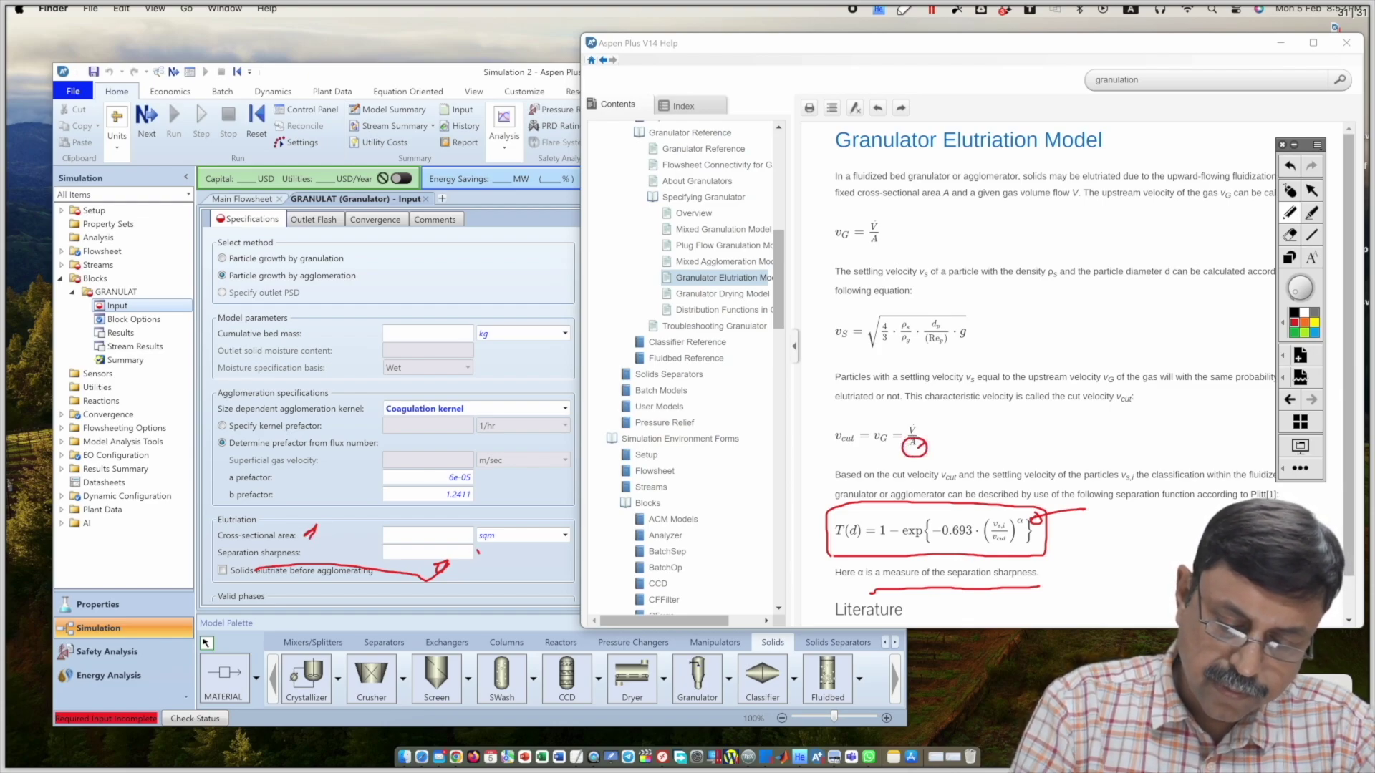
pyautogui.moveTo(985, 214); pyautogui.dragTo(1095, 204)
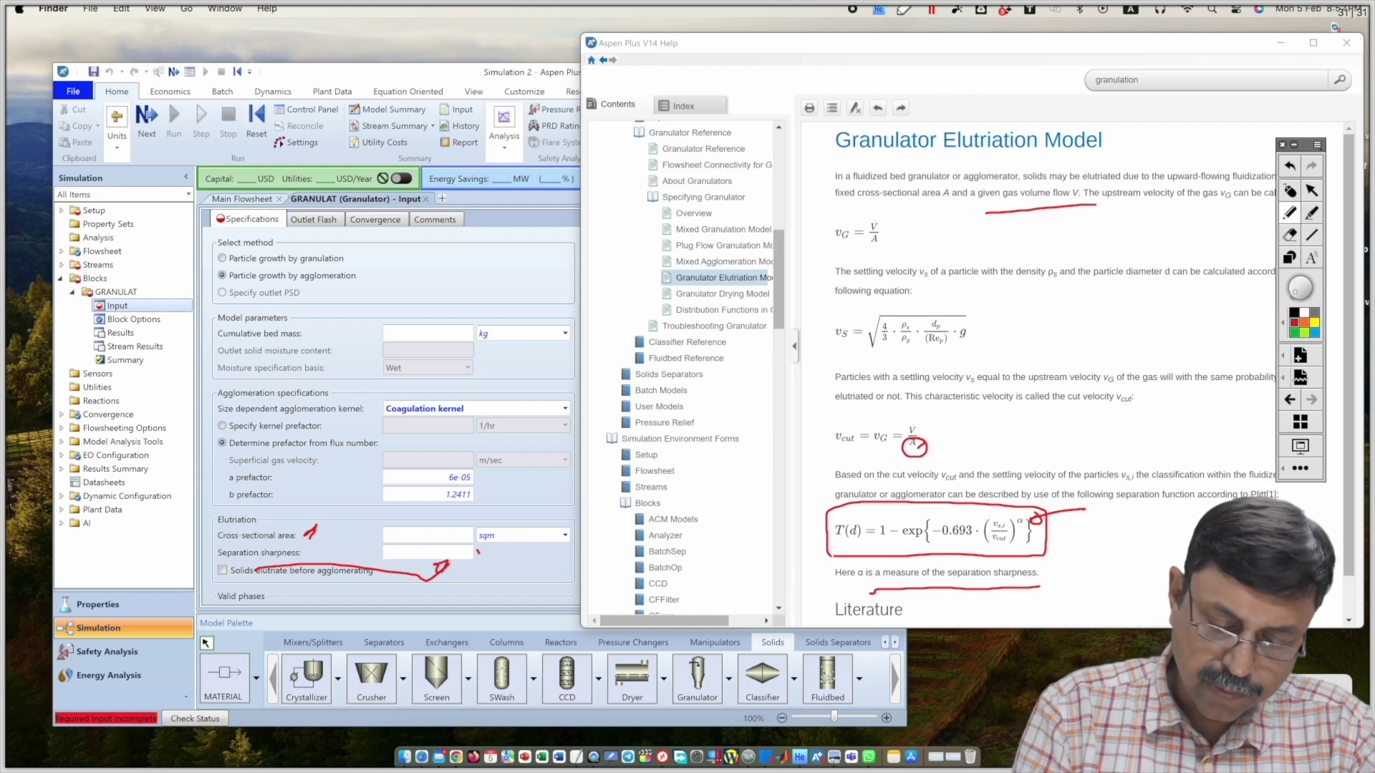
pyautogui.moveTo(859, 212)
pyautogui.mouseDown()
pyautogui.moveTo(891, 259)
pyautogui.moveTo(845, 212)
pyautogui.mouseUp()
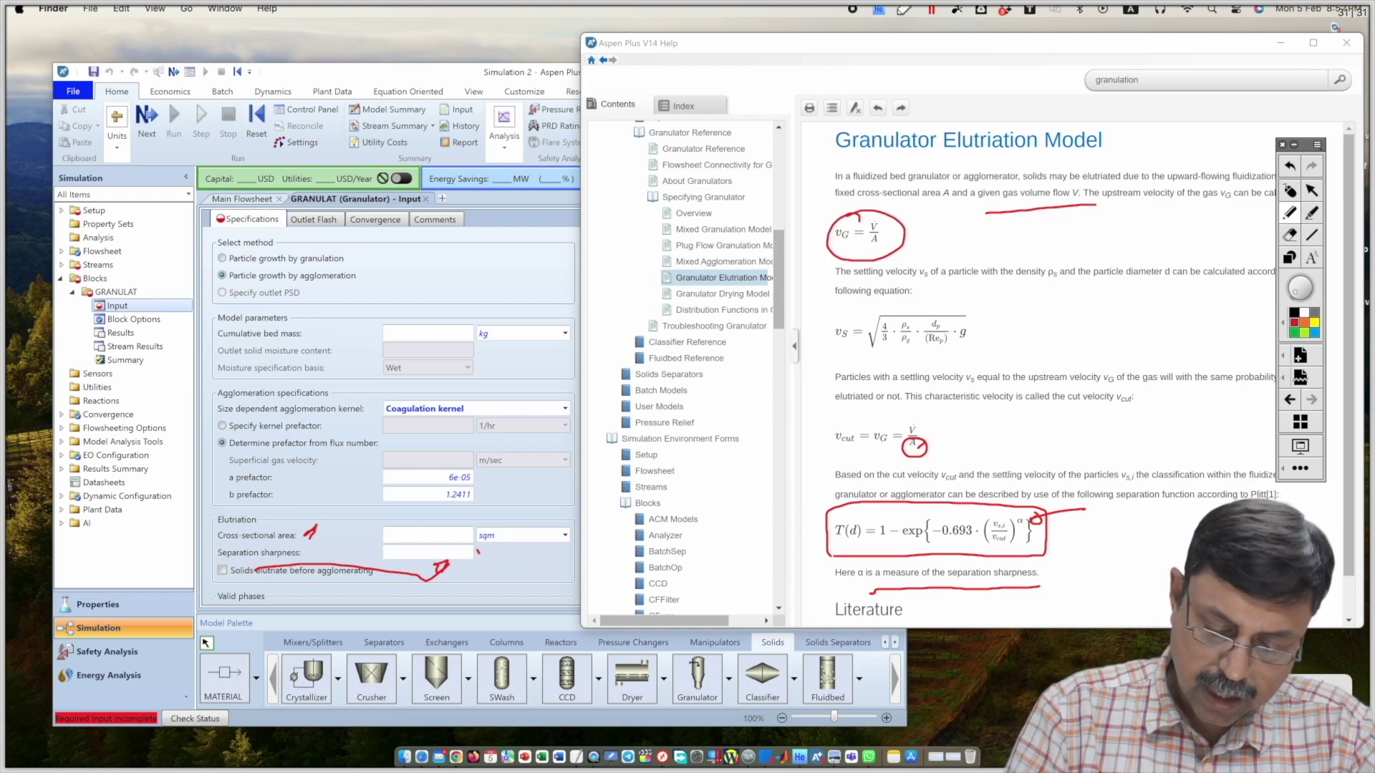
# Mark the cut velocity in its equation and in T(d), underline the particle settling velocity text, and leave annotation mode.
pyautogui.moveTo(830, 458); pyautogui.dragTo(849, 457)
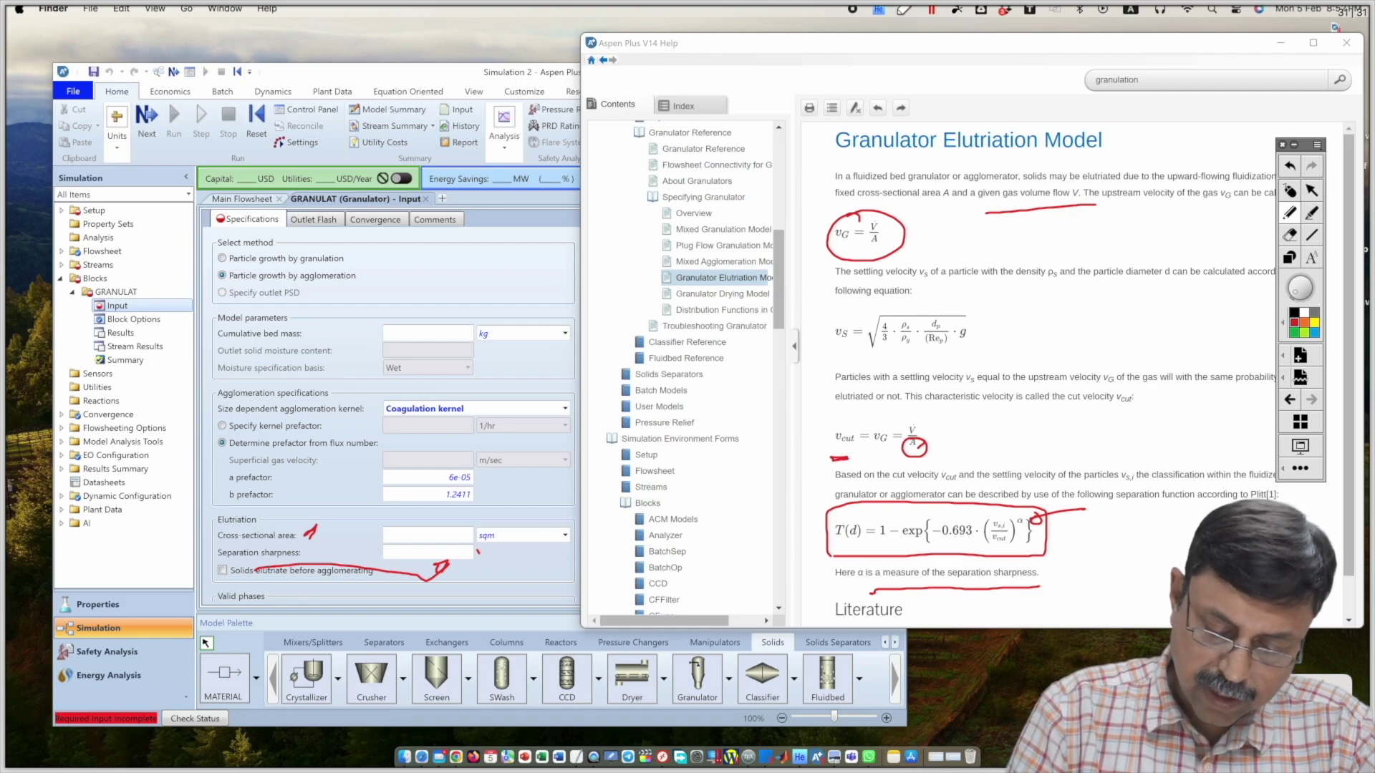
pyautogui.moveTo(993, 567); pyautogui.dragTo(1006, 548)
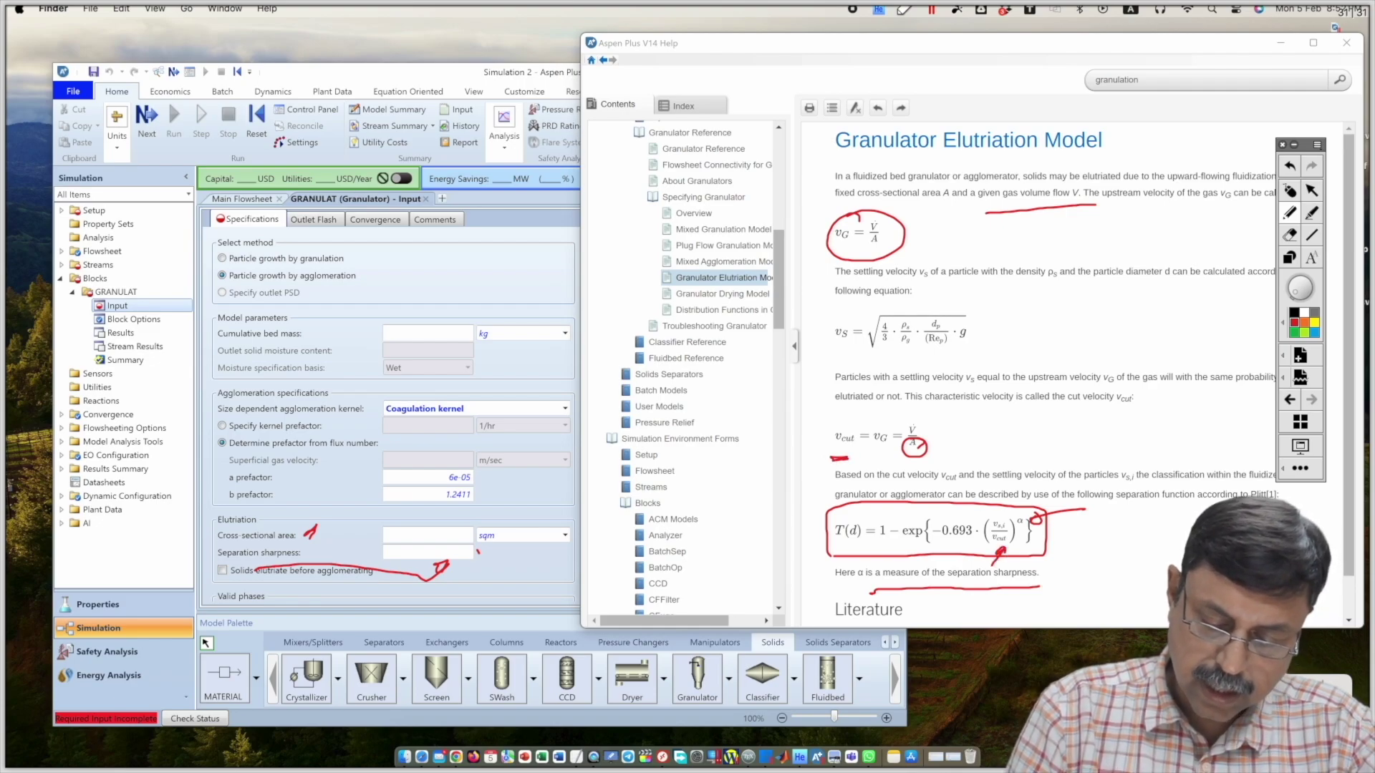
pyautogui.moveTo(998, 484); pyautogui.dragTo(1158, 485)
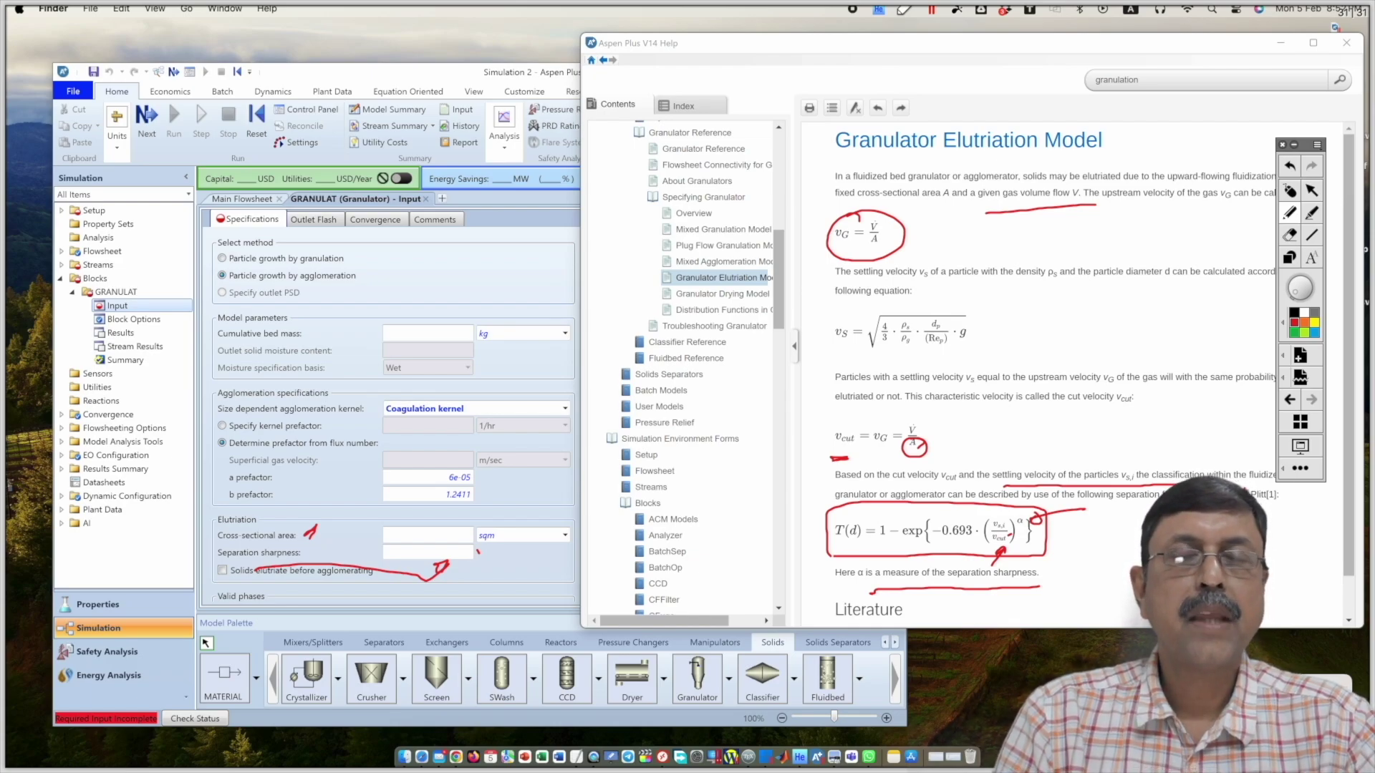
pyautogui.press('Escape')
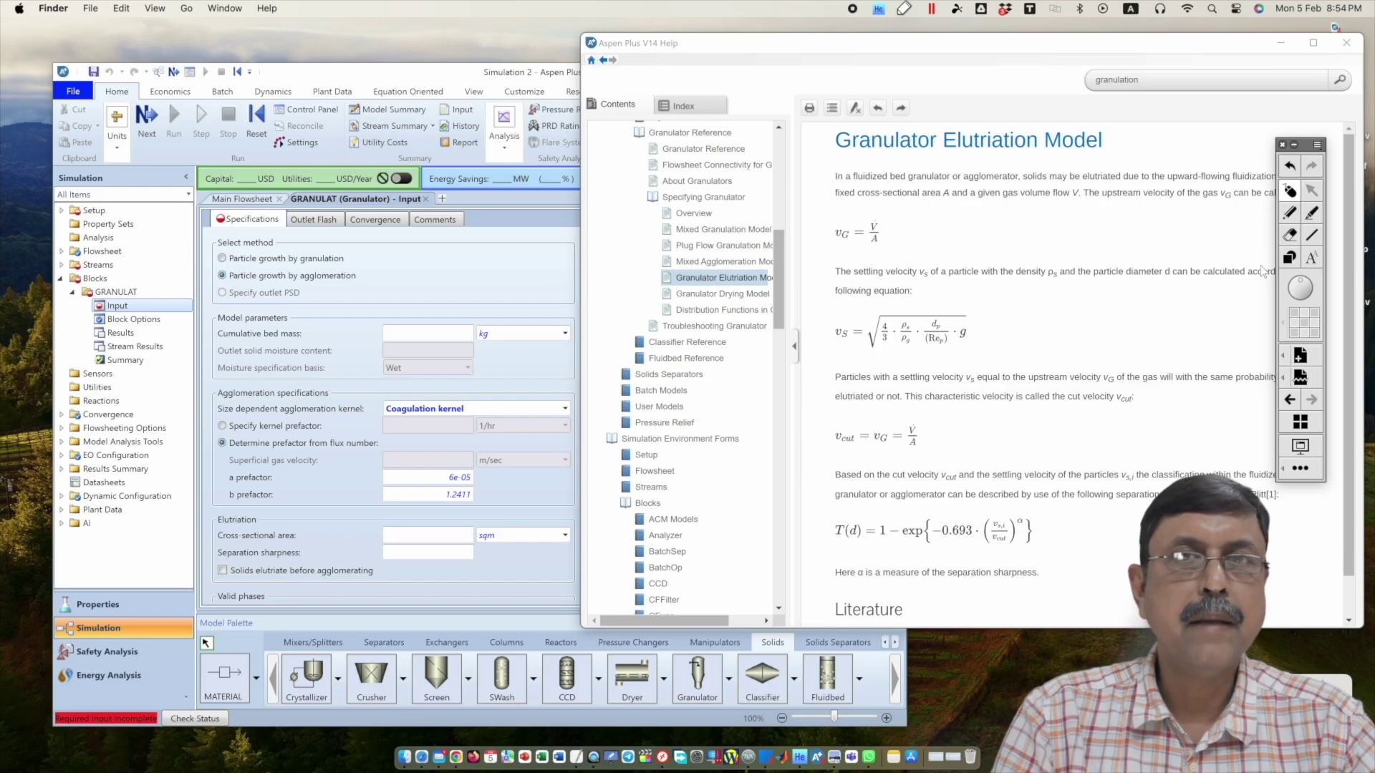